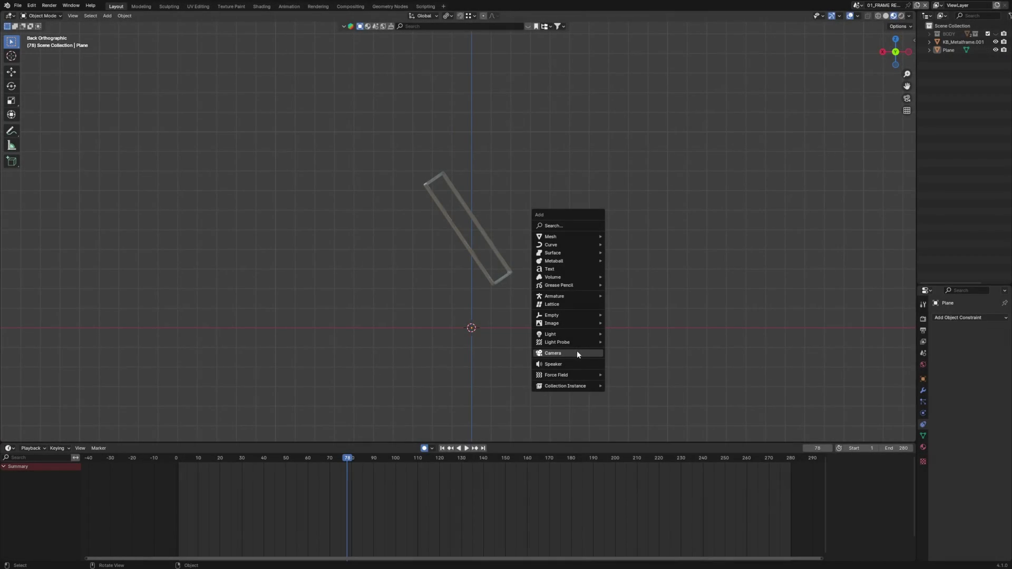
Add a camera and shift it along global Z until the metal frame and the rock are framed.
{"action": "left_click", "coordinate": [577, 353]}
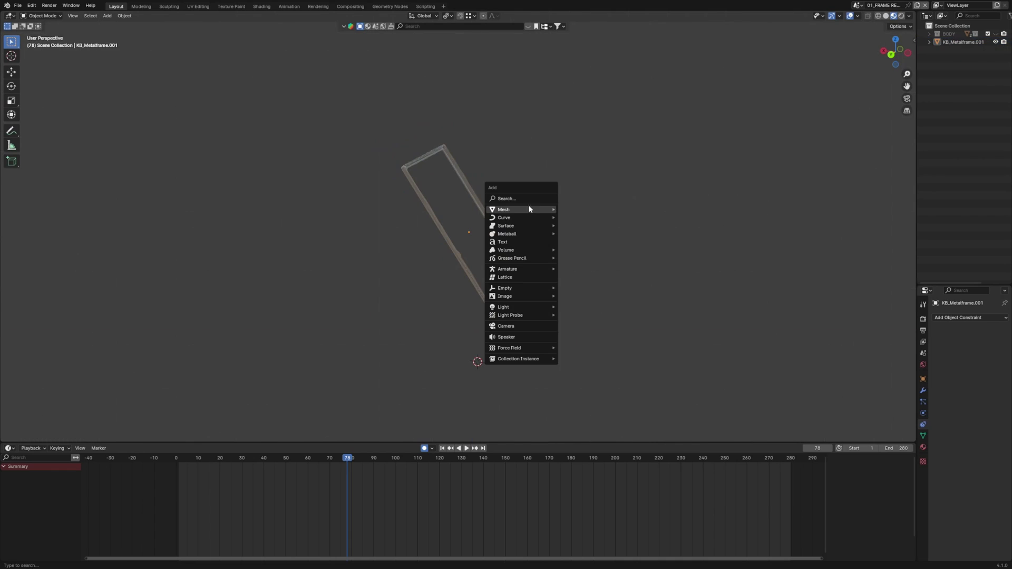
{"action": "mouse_move", "coordinate": [532, 210]}
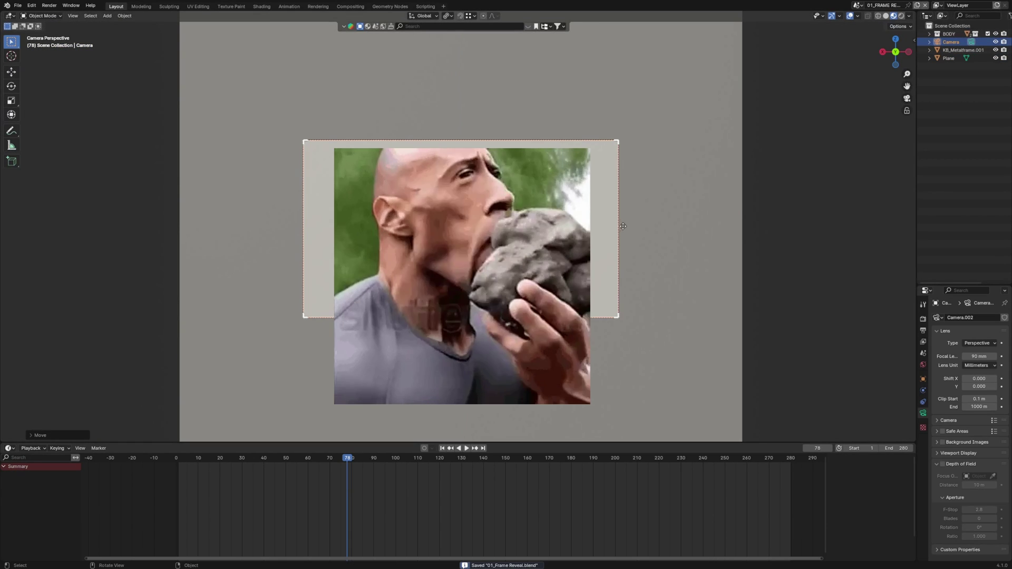
{"action": "key", "text": "g"}
{"action": "key", "text": "z"}
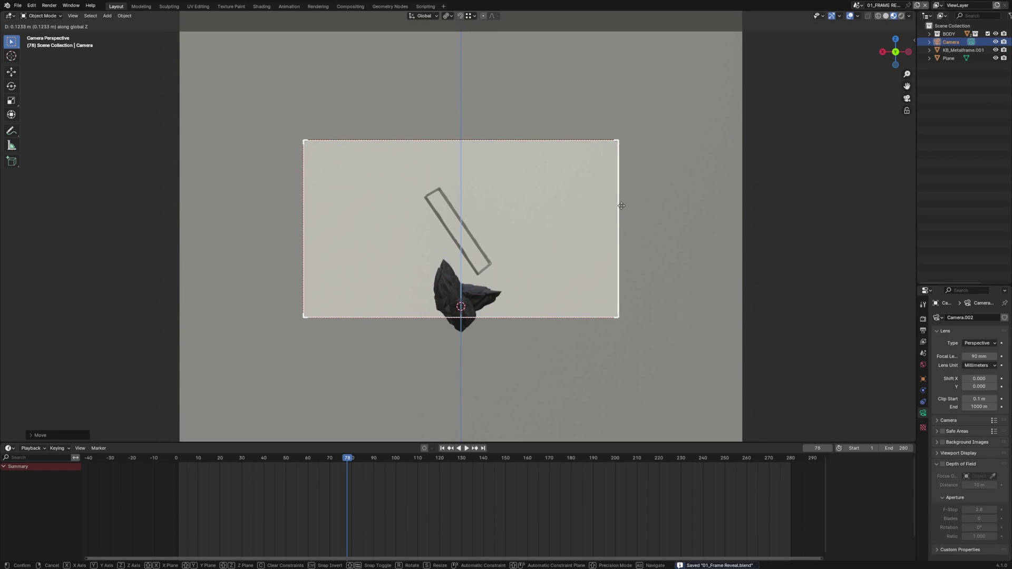
{"action": "left_click", "coordinate": [621, 206]}
{"action": "scroll", "coordinate": [502, 274], "scroll_direction": "up", "scroll_amount": 3}
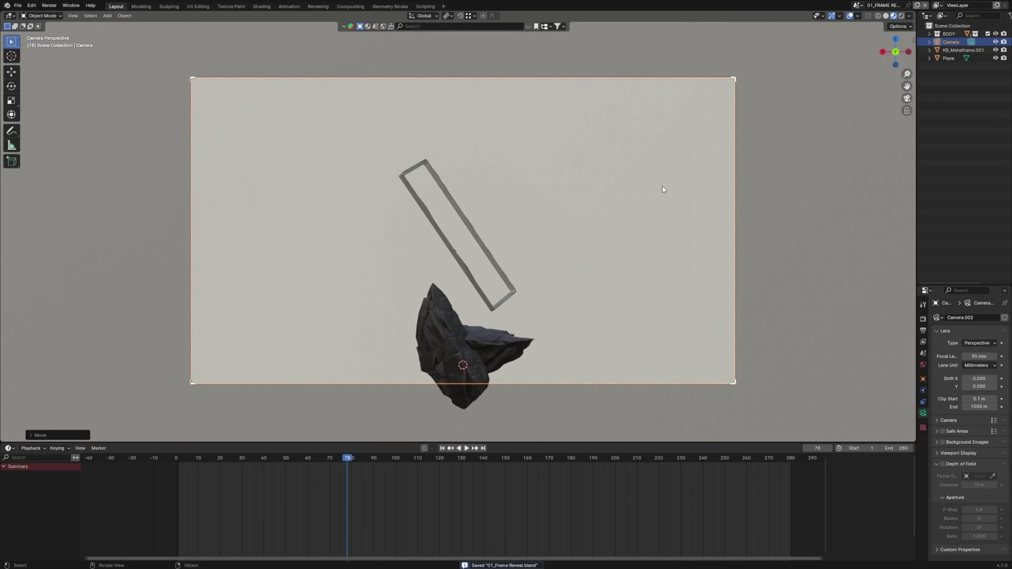
{"action": "key", "text": "g"}
{"action": "key", "text": "z"}
{"action": "left_click", "coordinate": [652, 208]}
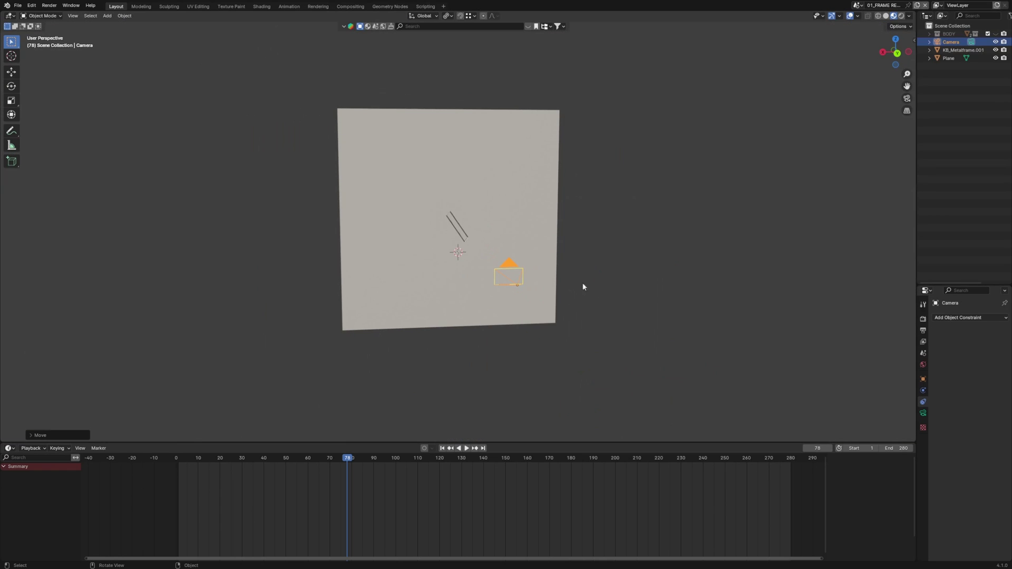
Set the camera's focal length to 90 mm and save the file.
{"action": "left_click", "coordinate": [922, 414]}
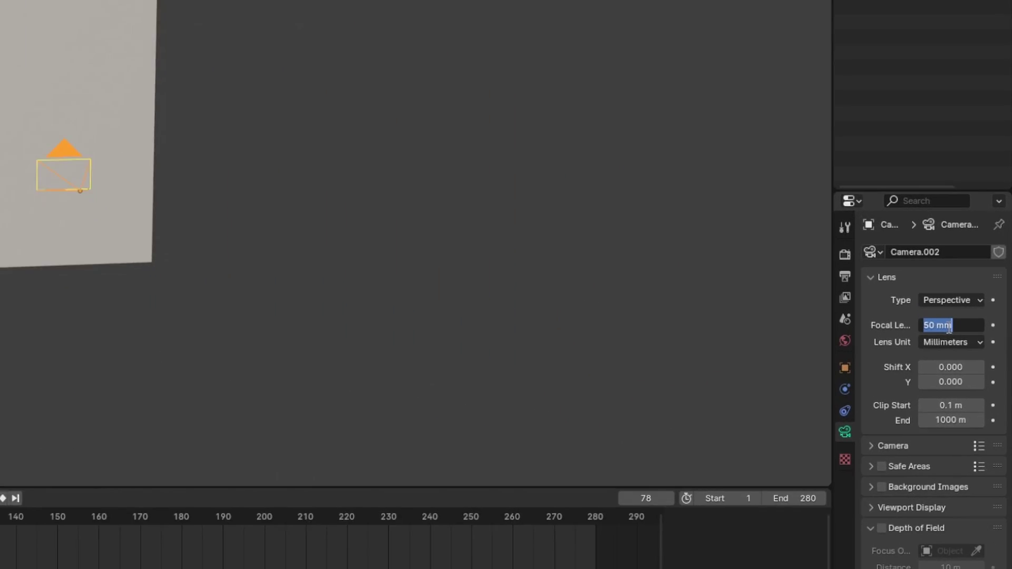
{"action": "type", "text": "90"}
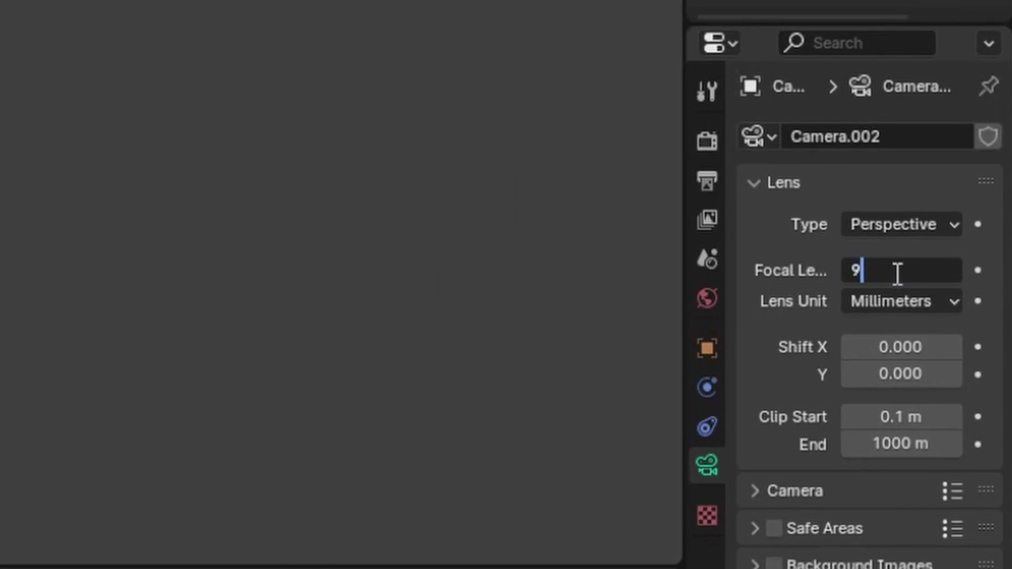
{"action": "key", "text": "Return"}
{"action": "left_click", "coordinate": [504, 268]}
{"action": "key", "text": "ctrl+s"}
{"action": "left_click", "coordinate": [504, 268]}
{"action": "scroll", "coordinate": [509, 269], "scroll_direction": "up", "scroll_amount": 2}
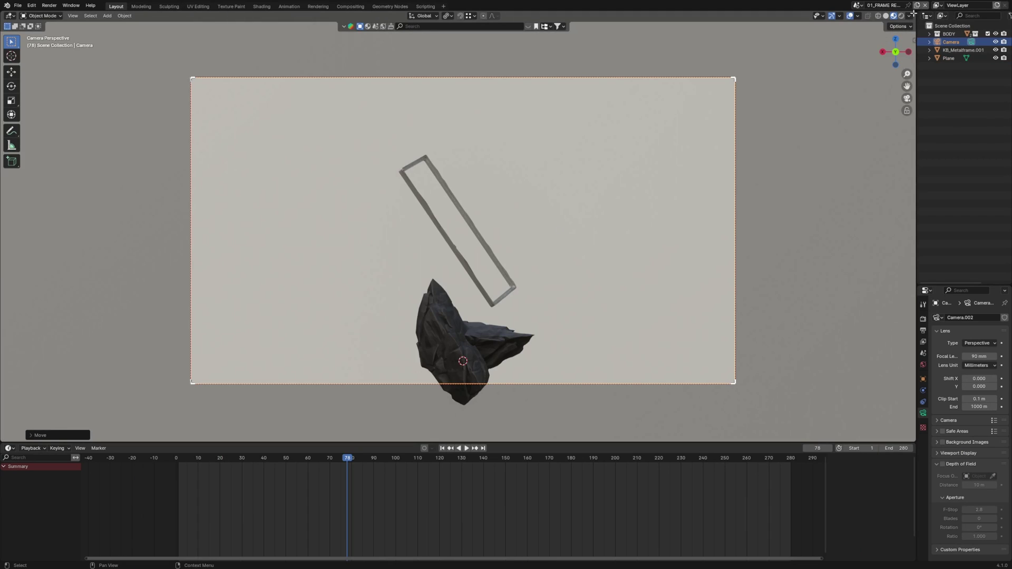
Split the 3D viewport into two side-by-side views and sketch annotation strokes around the metal frame, including a downward arrow.
{"action": "left_click_drag", "start_coordinate": [914, 13], "coordinate": [525, 22]}
{"action": "left_click_drag", "start_coordinate": [563, 9], "coordinate": [564, 31]}
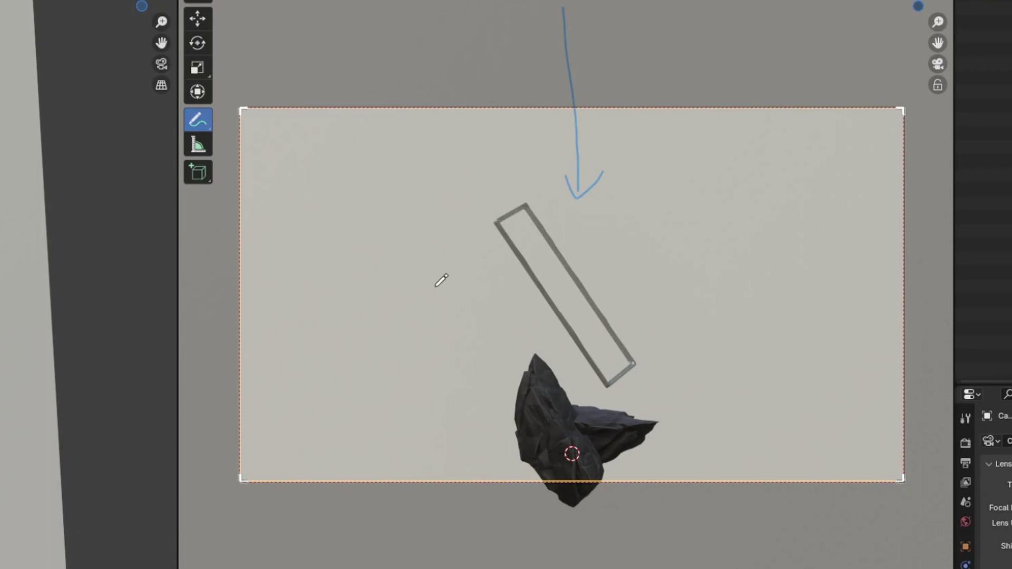
{"action": "scroll", "coordinate": [435, 286], "scroll_direction": "up", "scroll_amount": 6}
{"action": "left_click_drag", "start_coordinate": [358, 302], "coordinate": [493, 268]}
{"action": "left_click_drag", "start_coordinate": [478, 408], "coordinate": [508, 295]}
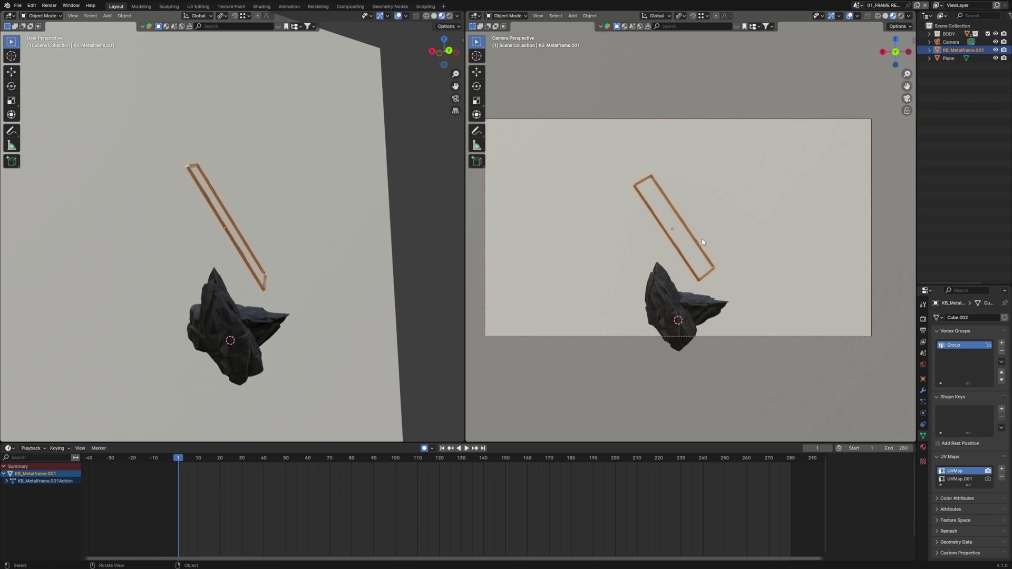
Raise the metal frame along global Z at frame 1 until it is above the camera view.
{"action": "key", "text": "g"}
{"action": "key", "text": "z"}
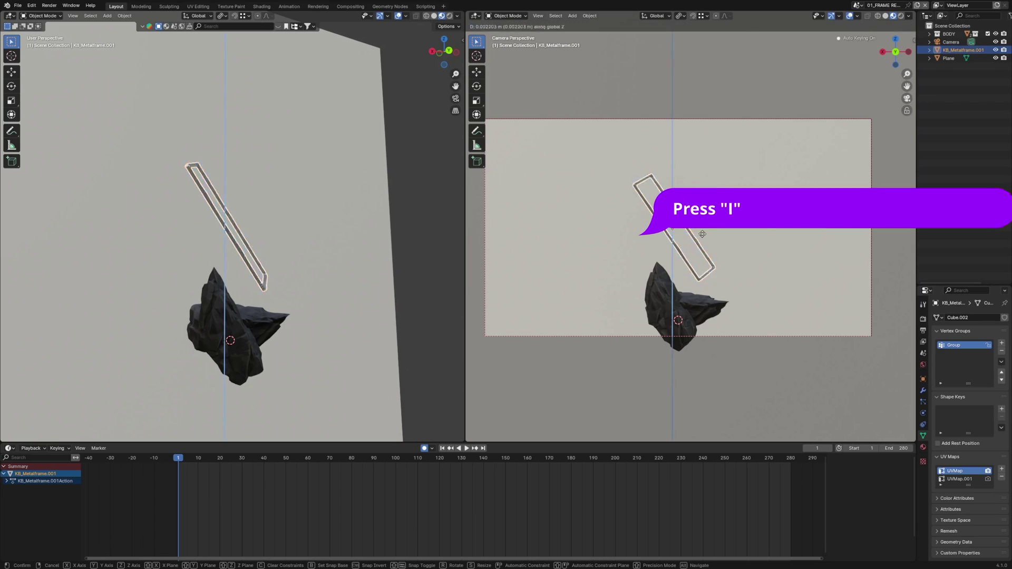
{"action": "left_click", "coordinate": [706, 70]}
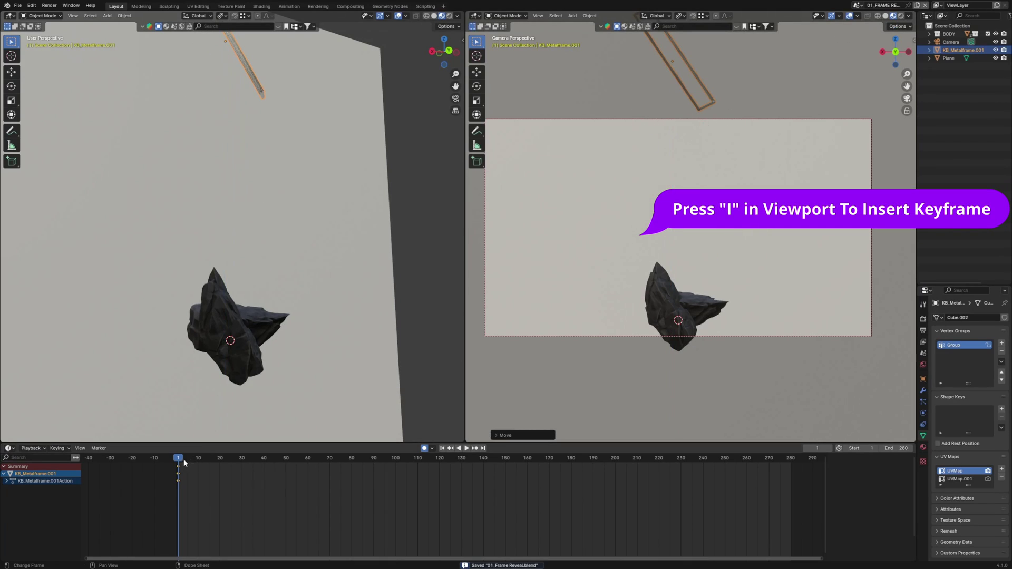
At frame 50, lower the metal frame along global Z to just above the rock and save the file.
{"action": "left_click_drag", "start_coordinate": [184, 458], "coordinate": [286, 463]}
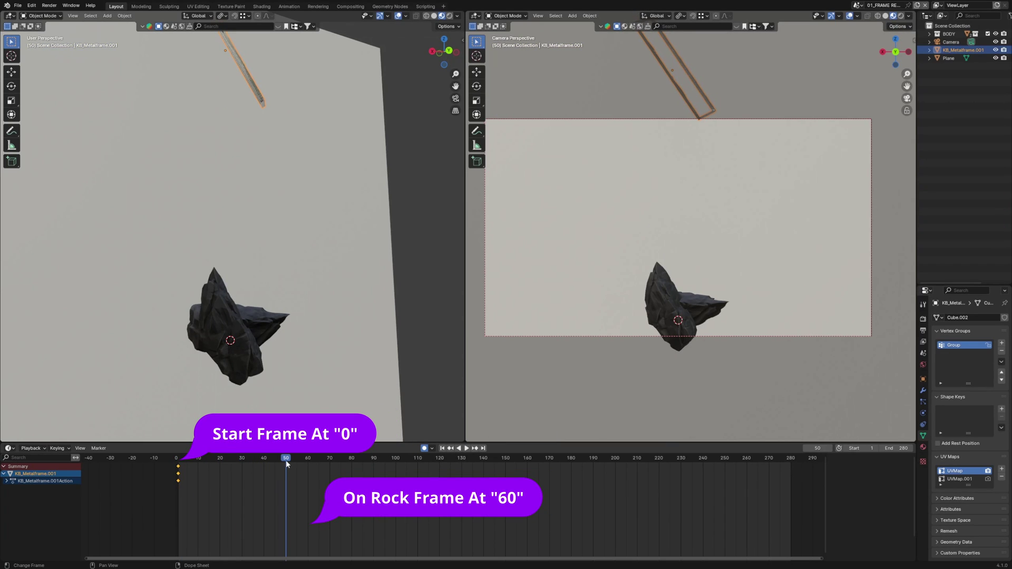
{"action": "key", "text": "g"}
{"action": "key", "text": "z"}
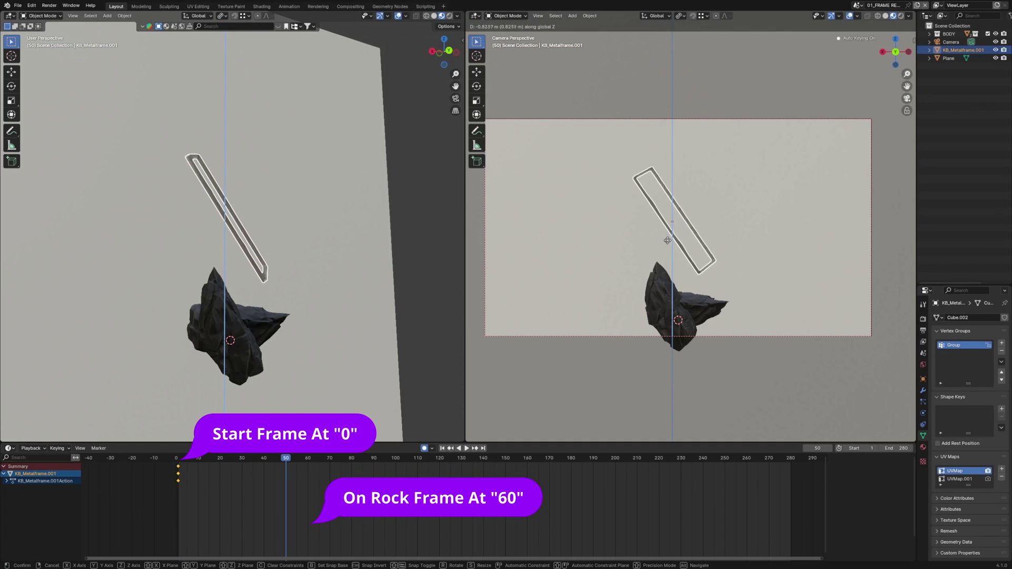
{"action": "left_click", "coordinate": [668, 244]}
{"action": "key", "text": "ctrl+s"}
{"action": "left_click", "coordinate": [340, 476]}
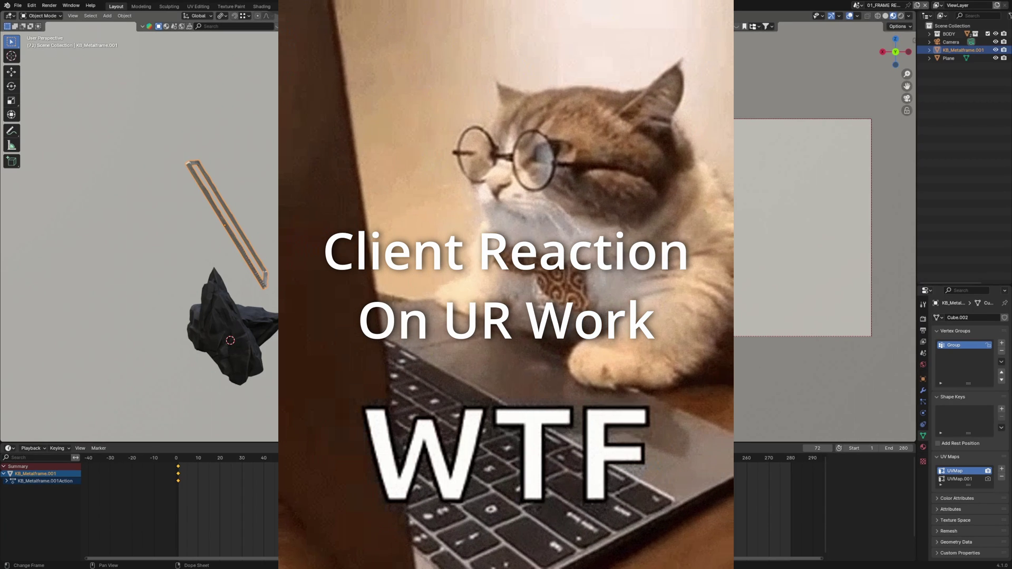
Animate the metal frame's spin by rotating it about global Z at frame 1 and at frame 60.
{"action": "key", "text": "r"}
{"action": "key", "text": "z"}
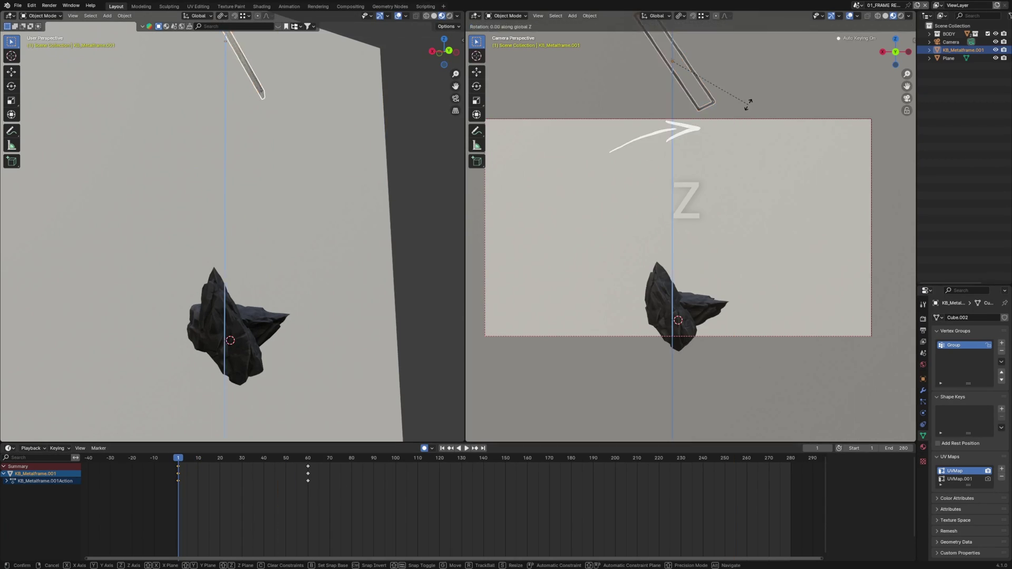
{"action": "left_click", "coordinate": [672, 143]}
{"action": "left_click_drag", "start_coordinate": [252, 458], "coordinate": [310, 459]}
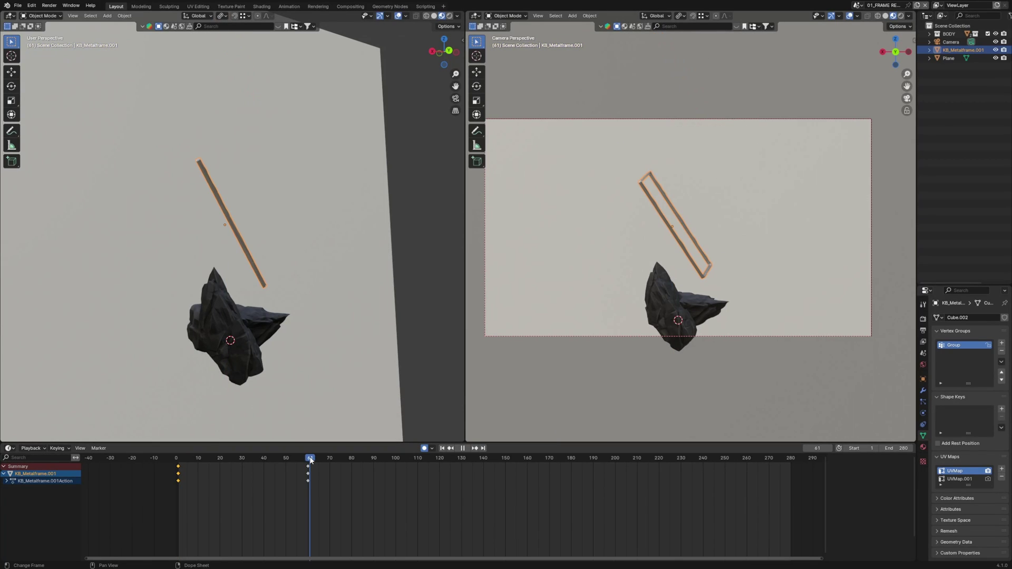
{"action": "key", "text": "r"}
{"action": "key", "text": "z"}
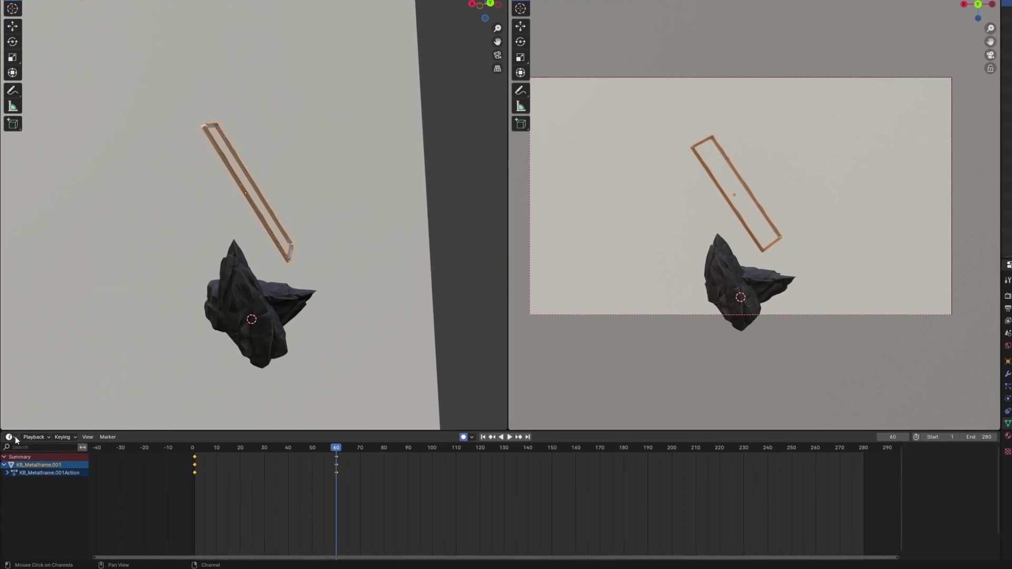
Switch the timeline to the Graph Editor and isolate the metal frame's Z Location curve.
{"action": "left_click", "coordinate": [11, 449]}
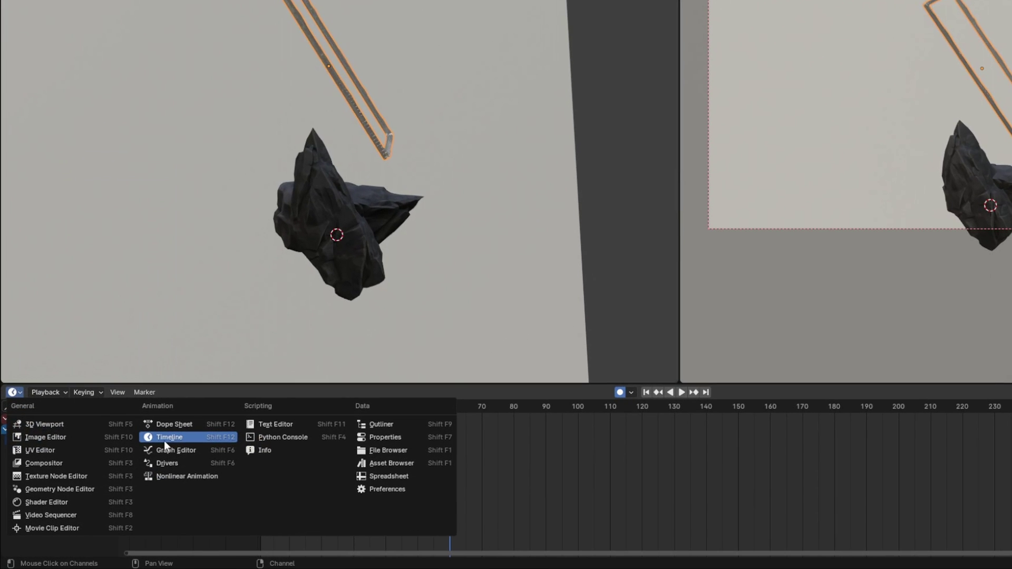
{"action": "left_click", "coordinate": [112, 481]}
{"action": "left_click", "coordinate": [56, 418]}
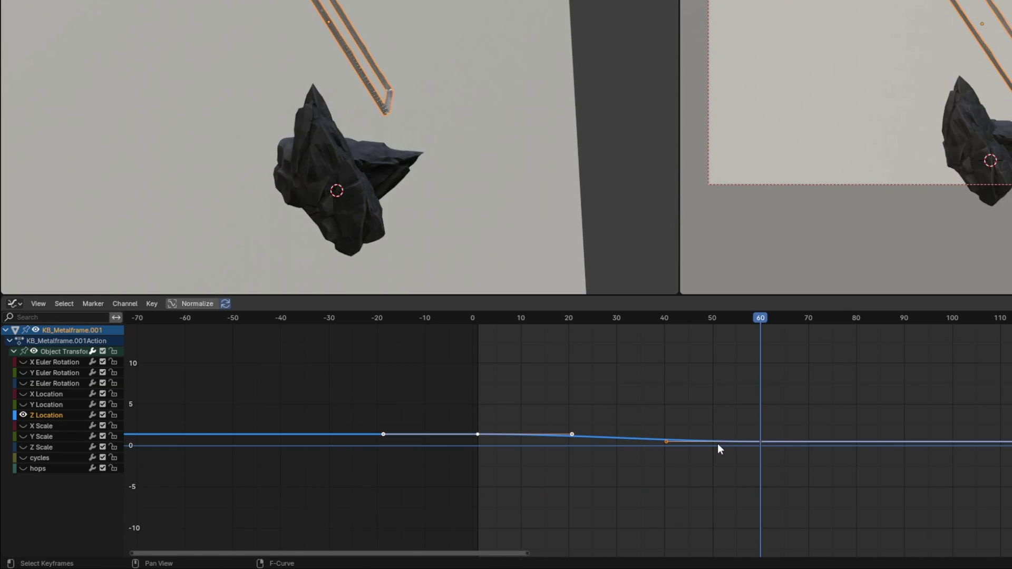
Stretch the left handle of the frame 60 Z Location keyframe back to about frame 7 and play the animation.
{"action": "middle_click_drag", "start_coordinate": [688, 440], "coordinate": [690, 410], "text": "ctrl"}
{"action": "scroll", "coordinate": [689, 410], "scroll_direction": "up", "scroll_amount": 3}
{"action": "middle_click_drag", "start_coordinate": [621, 413], "coordinate": [662, 429]}
{"action": "left_click_drag", "start_coordinate": [661, 490], "coordinate": [651, 491]}
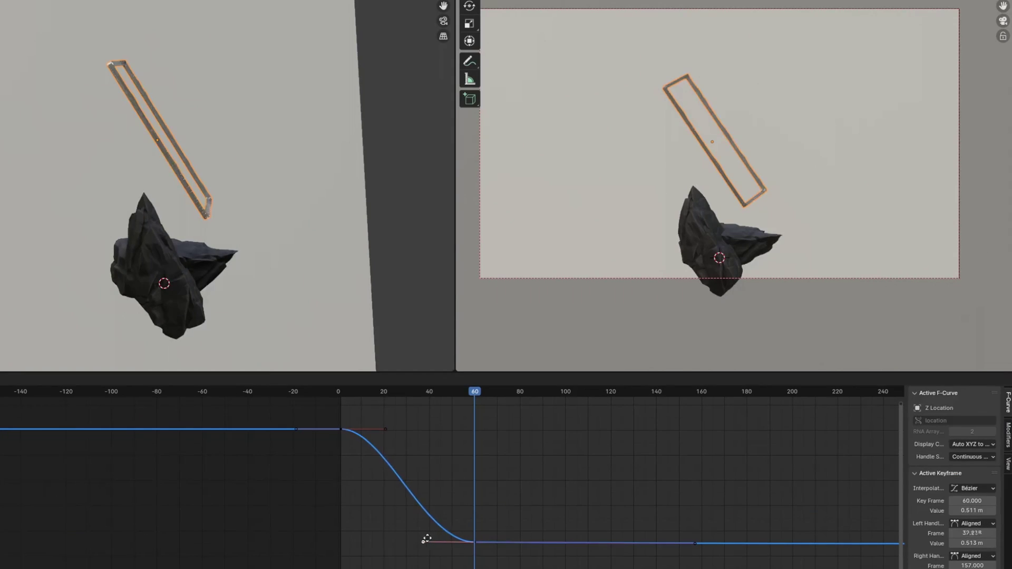
{"action": "left_click", "coordinate": [358, 537]}
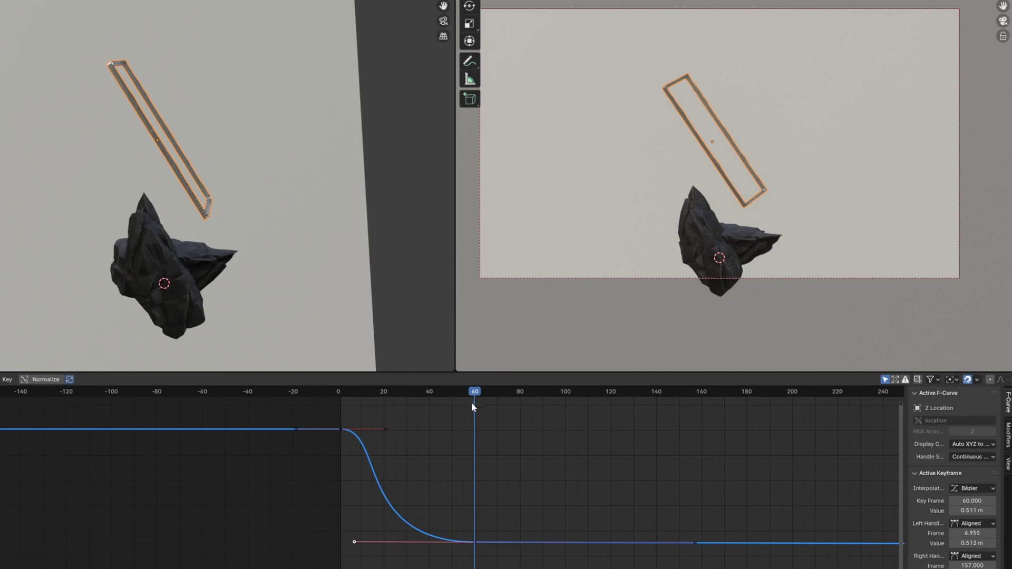
{"action": "left_click_drag", "start_coordinate": [471, 404], "coordinate": [311, 399]}
{"action": "key", "text": "space"}
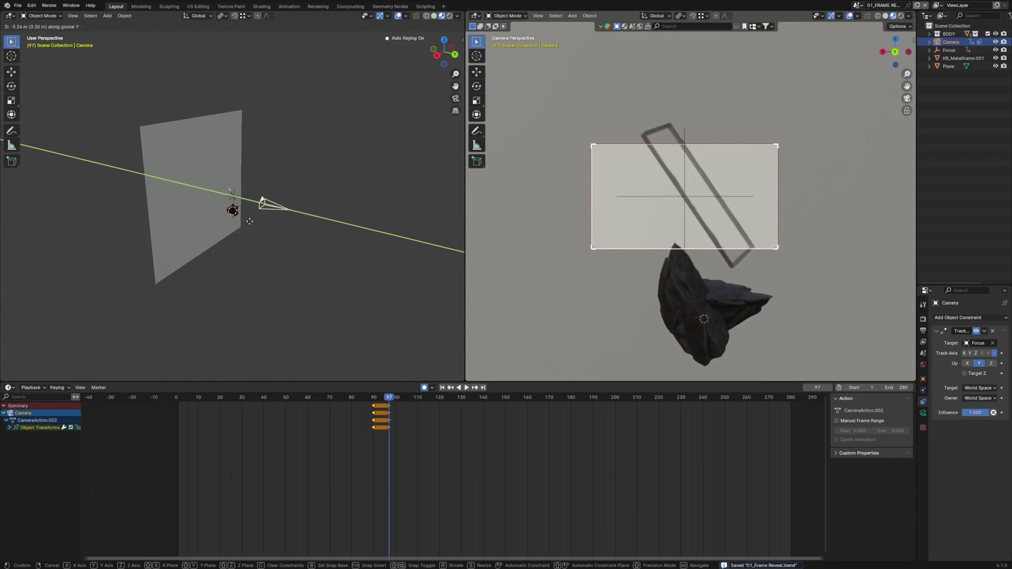
Move the camera along global Y towards the metal frame at frame 97.
{"action": "left_click", "coordinate": [219, 222]}
{"action": "middle_click_drag", "start_coordinate": [220, 222], "coordinate": [253, 205]}
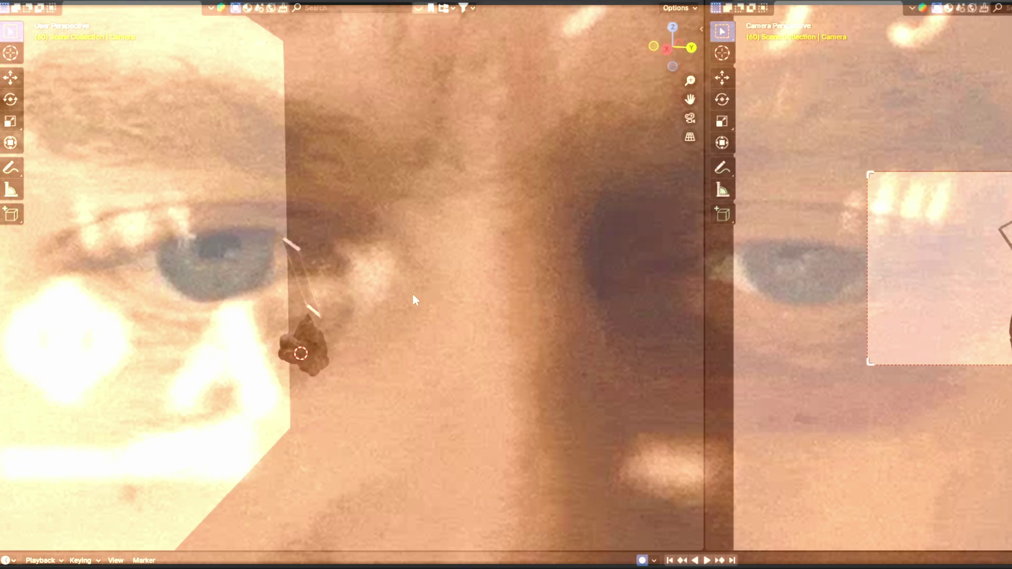
Add a Plain Axes empty to the scene as a focus target for the camera.
{"action": "middle_click_drag", "start_coordinate": [413, 295], "coordinate": [391, 295]}
{"action": "scroll", "coordinate": [390, 294], "scroll_direction": "down", "scroll_amount": 5}
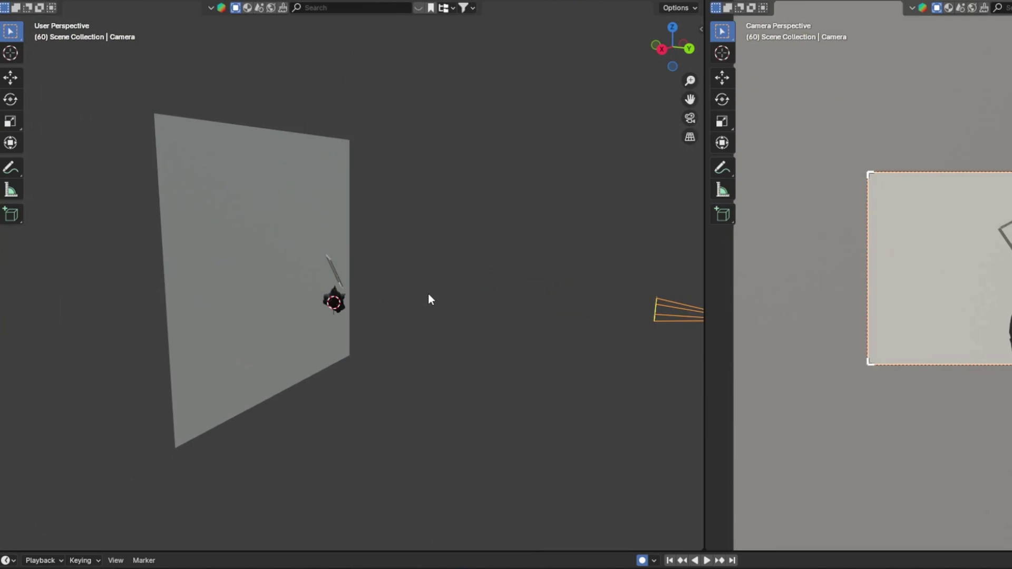
{"action": "scroll", "coordinate": [427, 294], "scroll_direction": "down", "scroll_amount": 3}
{"action": "scroll", "coordinate": [426, 296], "scroll_direction": "up", "scroll_amount": 4}
{"action": "scroll", "coordinate": [425, 292], "scroll_direction": "up", "scroll_amount": 3}
{"action": "key", "text": "shift+a"}
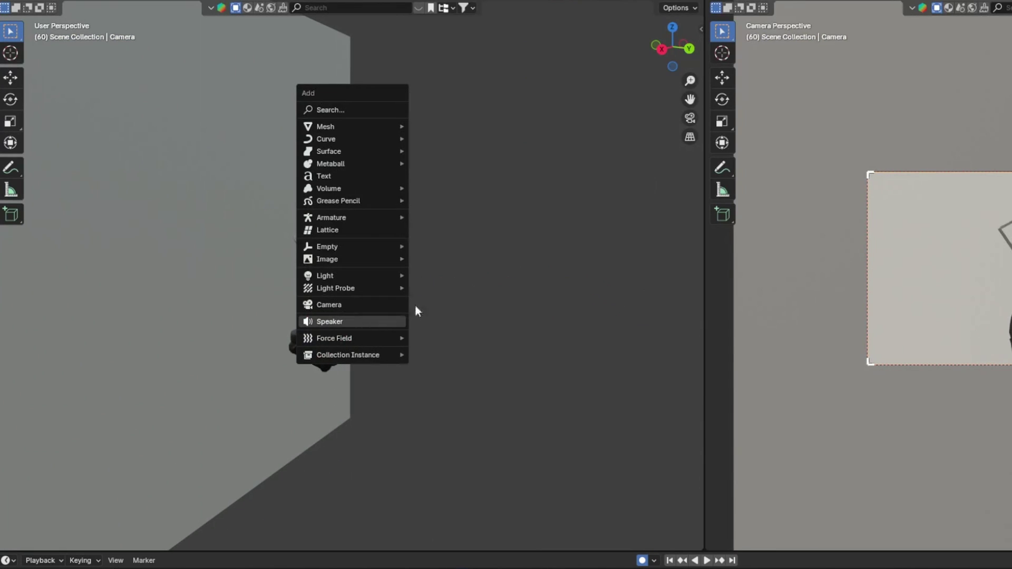
{"action": "mouse_move", "coordinate": [359, 248]}
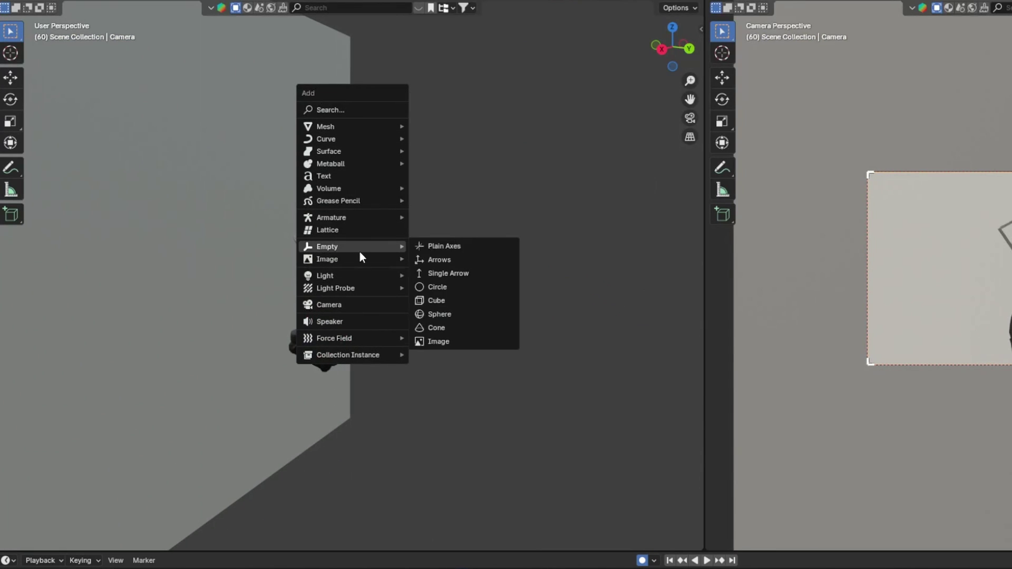
{"action": "left_click", "coordinate": [459, 245]}
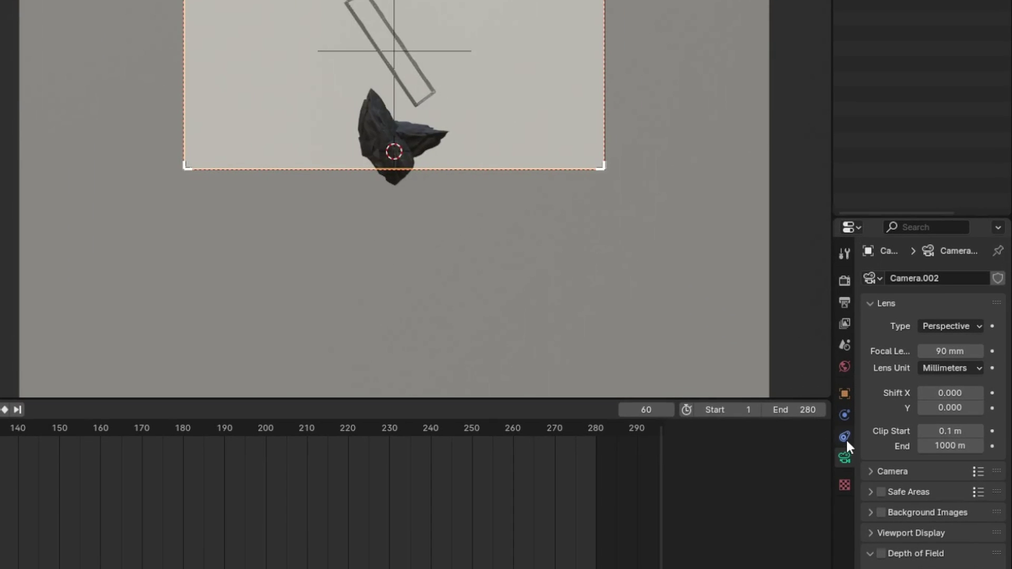
Add a Track To constraint to the camera with the Focus empty as its target.
{"action": "left_click", "coordinate": [844, 436]}
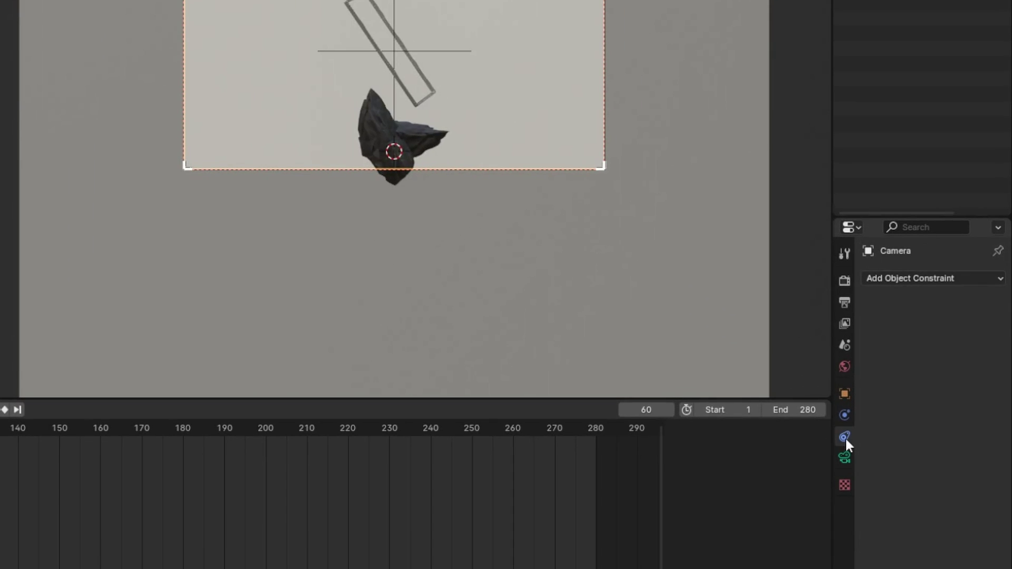
{"action": "left_click", "coordinate": [928, 277]}
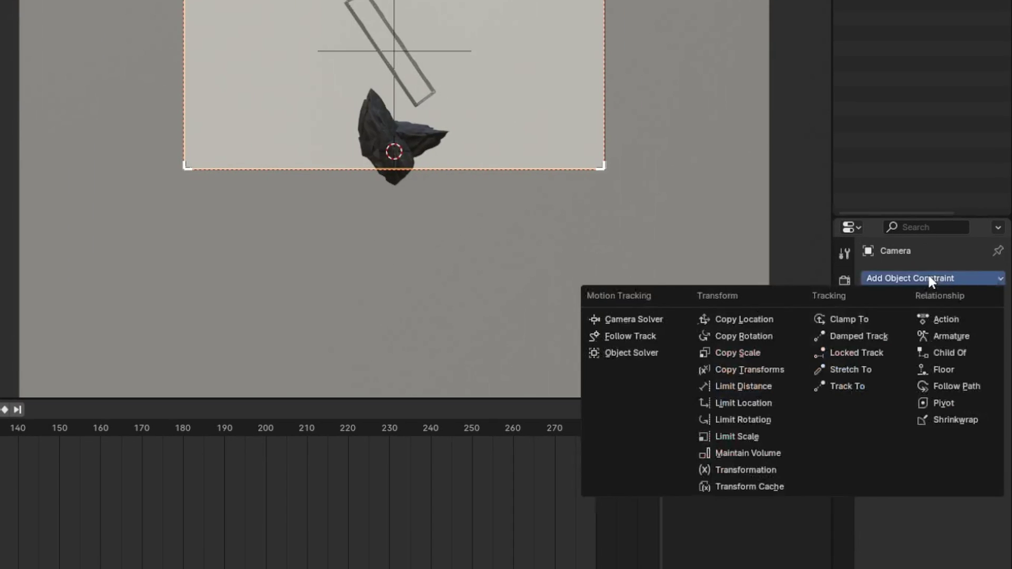
{"action": "left_click", "coordinate": [845, 387]}
{"action": "left_click", "coordinate": [981, 316]}
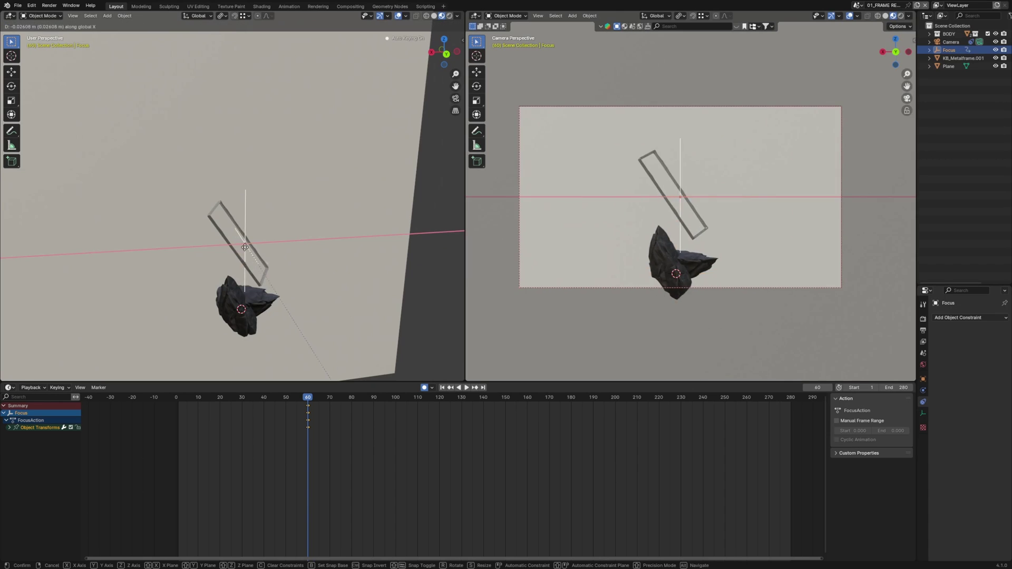
Try moving the Focus empty along global X to check how the camera follows it.
{"action": "key", "text": "g"}
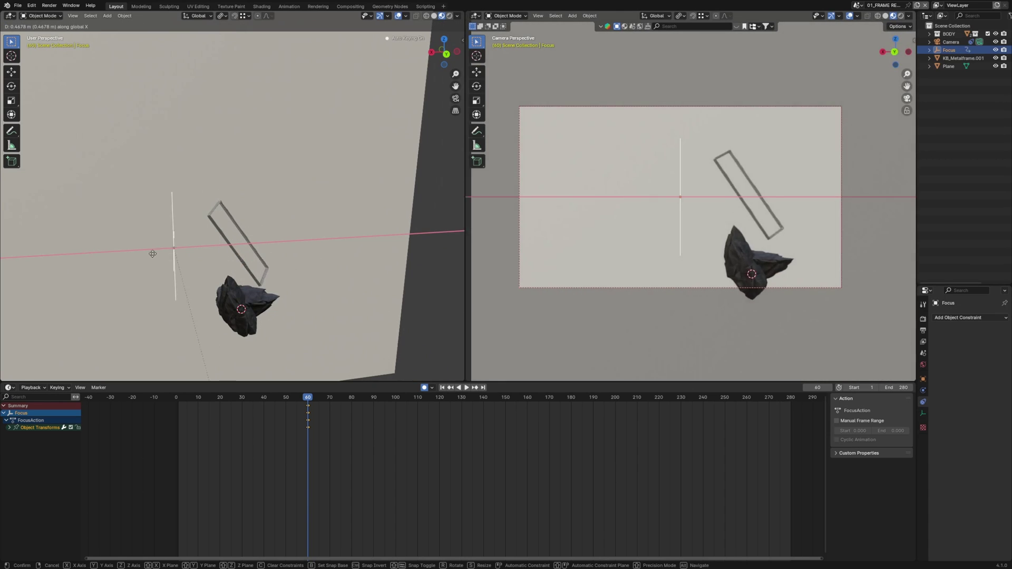
{"action": "left_click", "coordinate": [277, 253]}
{"action": "key", "text": "g"}
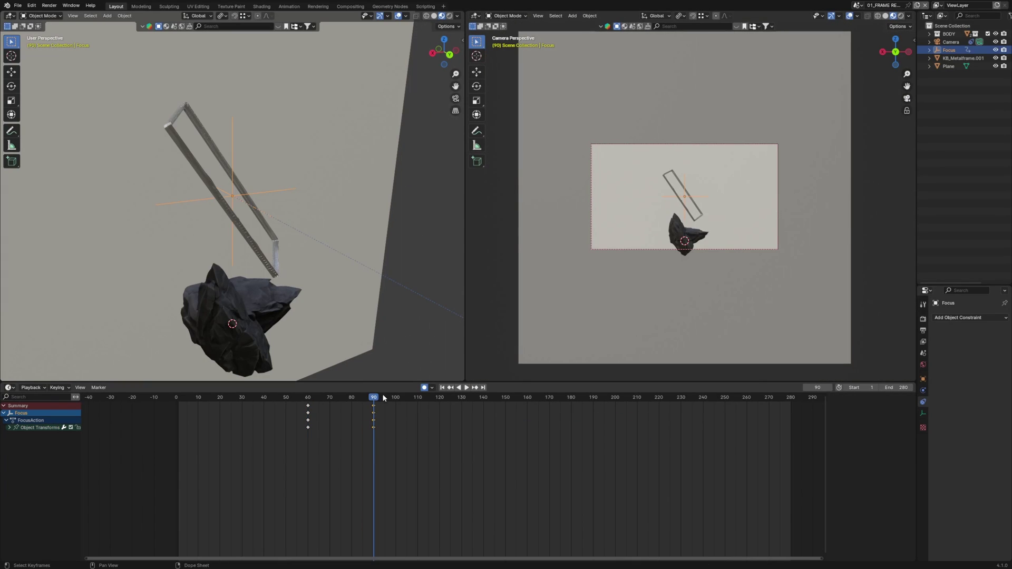
Move the Focus empty along global Y and align it with the metal frame at frame 97, saving the file.
{"action": "scroll", "coordinate": [363, 280], "scroll_direction": "down", "scroll_amount": 3}
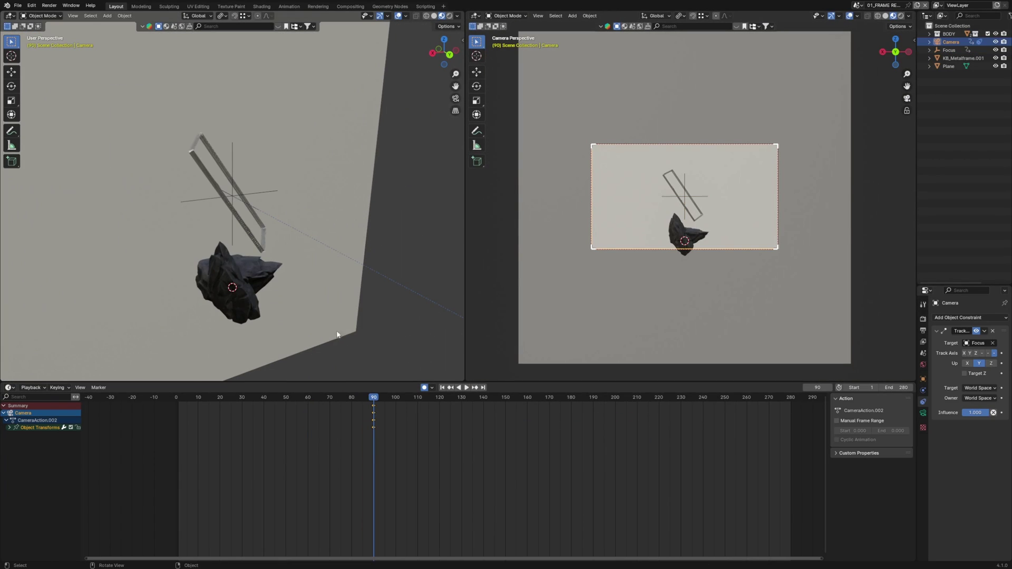
{"action": "scroll", "coordinate": [369, 264], "scroll_direction": "up", "scroll_amount": 2}
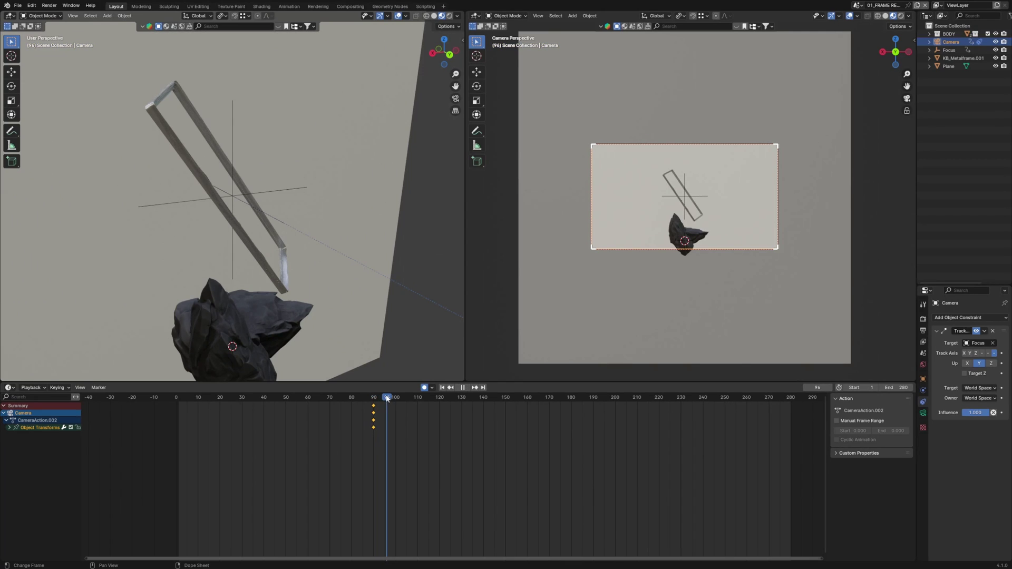
{"action": "key", "text": "g"}
{"action": "key", "text": "y"}
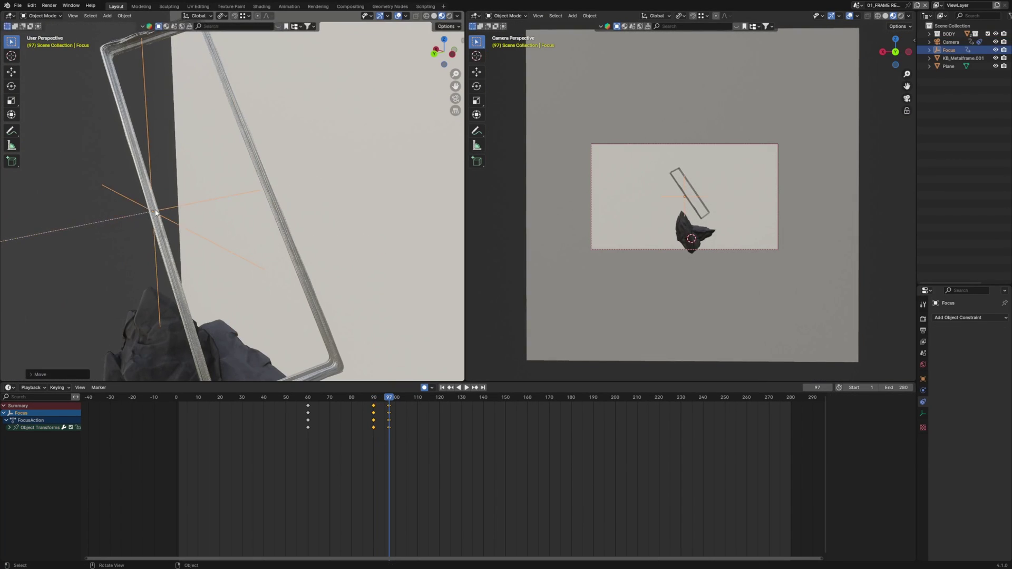
{"action": "middle_click_drag", "start_coordinate": [158, 212], "coordinate": [341, 221]}
{"action": "key", "text": "g"}
{"action": "left_click", "coordinate": [313, 200]}
{"action": "scroll", "coordinate": [303, 226], "scroll_direction": "down", "scroll_amount": 2}
{"action": "key", "text": "ctrl+s"}
Select the camera and move it along global Y towards the metal frame at frame 97 for a close-up.
{"action": "scroll", "coordinate": [252, 225], "scroll_direction": "up", "scroll_amount": 5}
{"action": "scroll", "coordinate": [251, 223], "scroll_direction": "down", "scroll_amount": 8}
{"action": "left_click", "coordinate": [341, 221]}
{"action": "key", "text": "g"}
{"action": "key", "text": "x"}
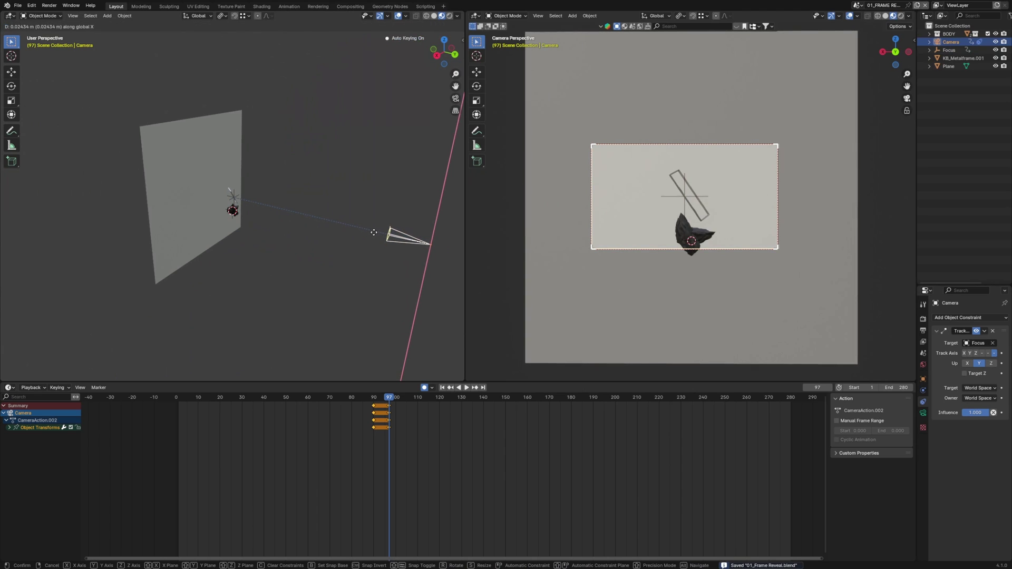
{"action": "key", "text": "y"}
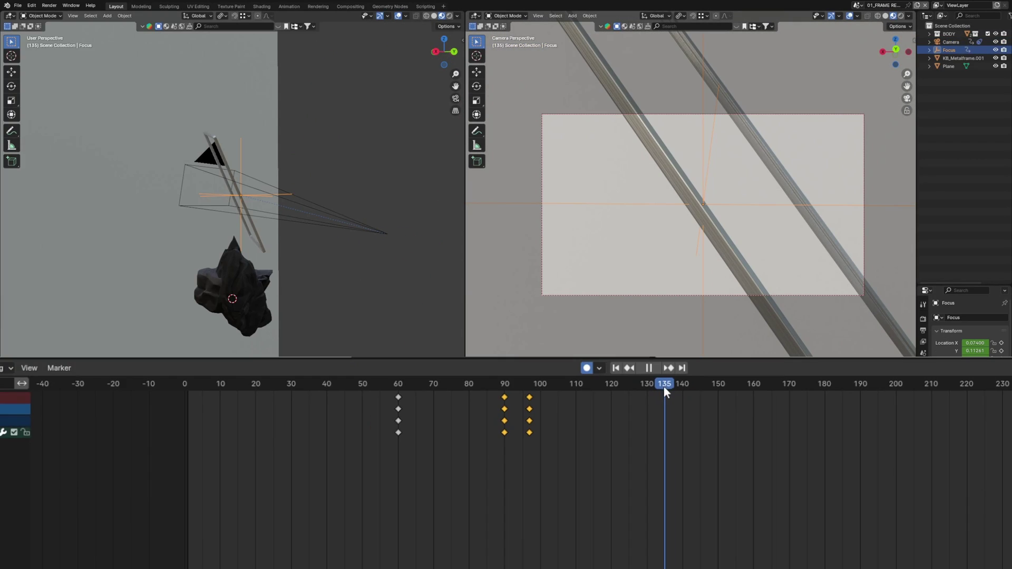
Hold the Focus empty's position until frame 136 and move it to the metal frame's lower corner at frame 143.
{"action": "left_click_drag", "start_coordinate": [665, 387], "coordinate": [667, 387]}
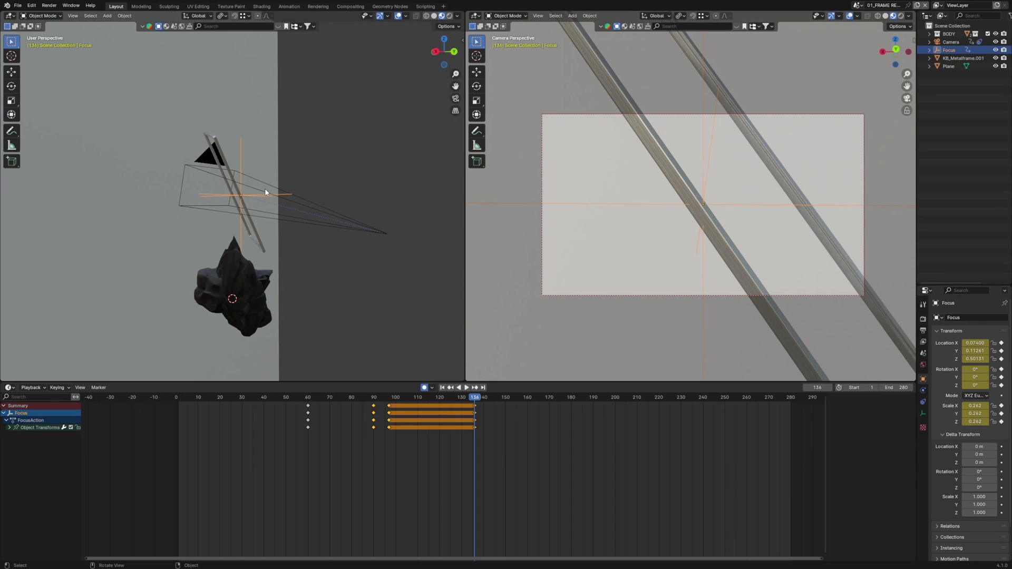
{"action": "left_click", "coordinate": [268, 186]}
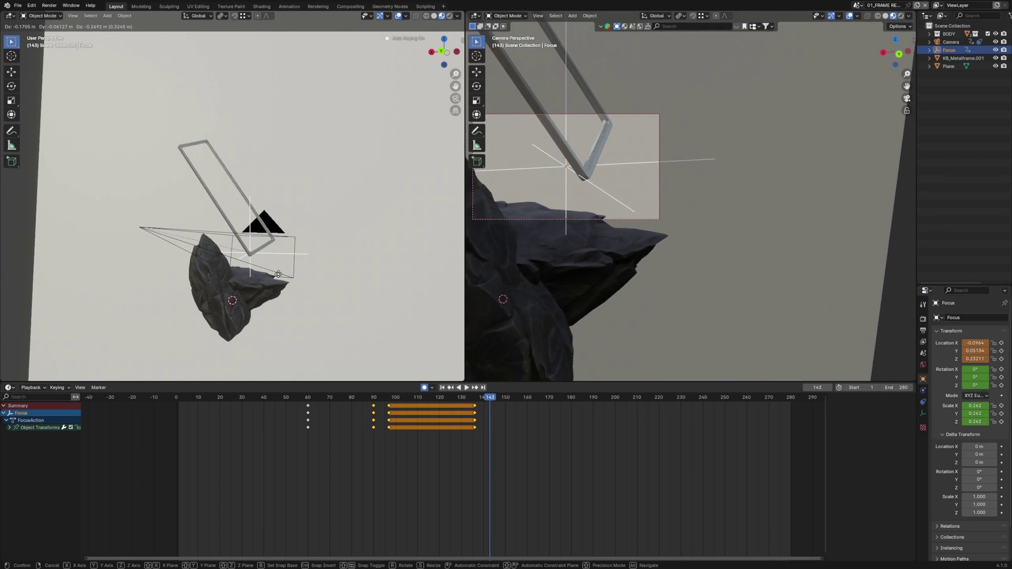
{"action": "key", "text": "KP_0"}
{"action": "middle_click_drag", "start_coordinate": [677, 214], "coordinate": [704, 216]}
{"action": "key", "text": "g"}
{"action": "left_click", "coordinate": [688, 216]}
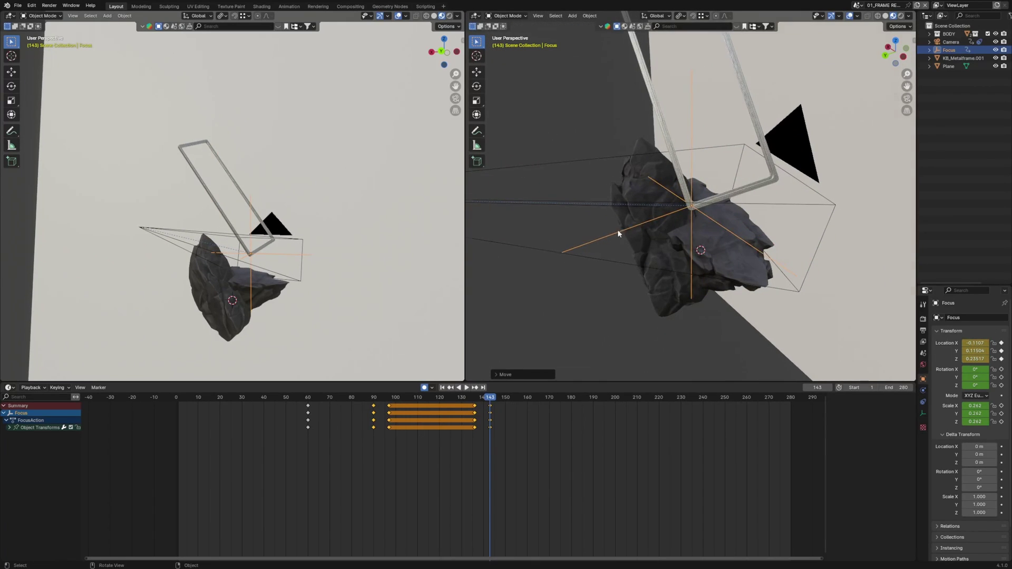
Reposition the camera at frame 143 for a close-up of the metal frame's lower corner above the rock.
{"action": "middle_click_drag", "start_coordinate": [618, 230], "coordinate": [706, 216]}
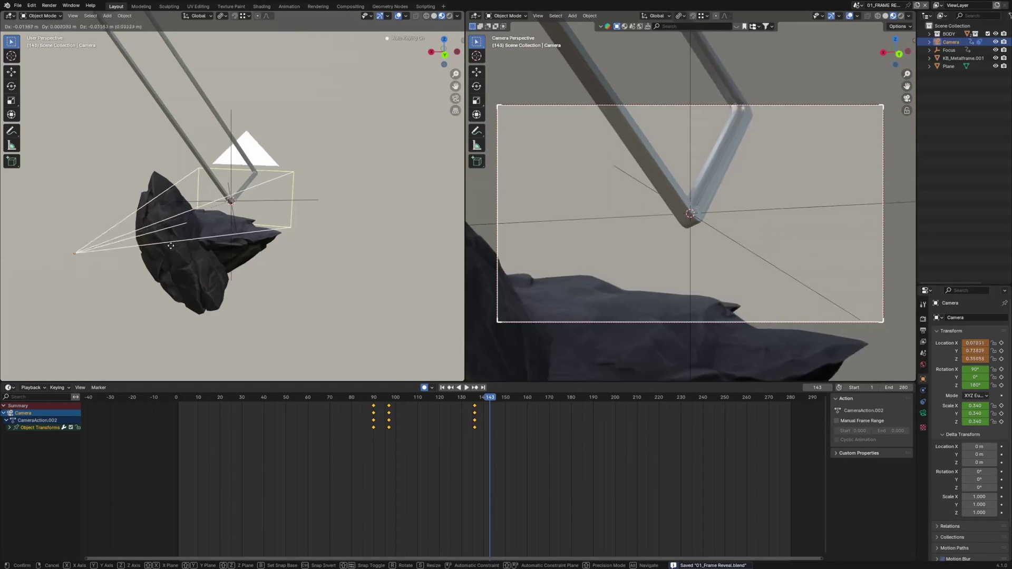
{"action": "key", "text": "g"}
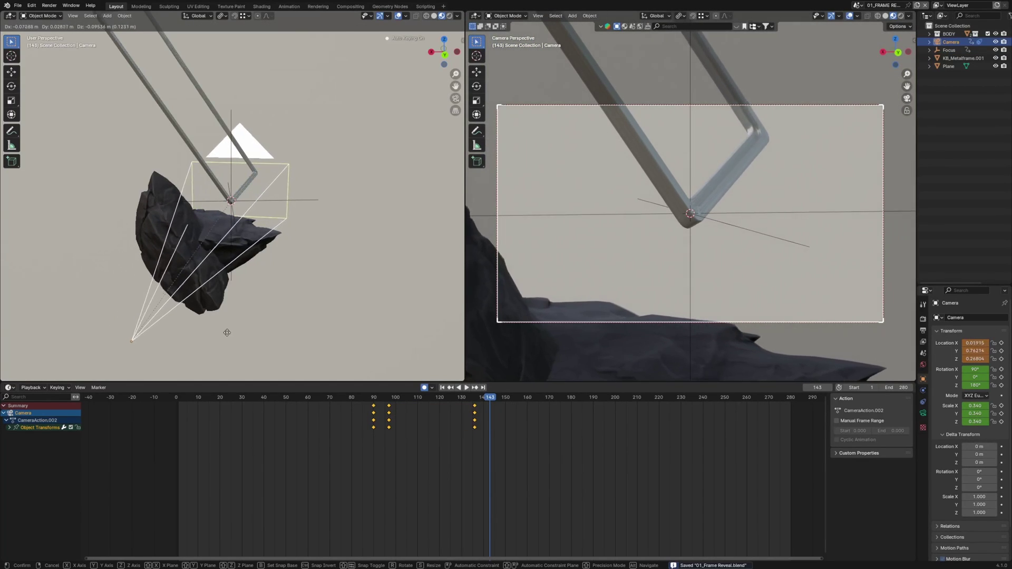
{"action": "left_click", "coordinate": [343, 329]}
{"action": "middle_click_drag", "start_coordinate": [343, 329], "coordinate": [331, 265]}
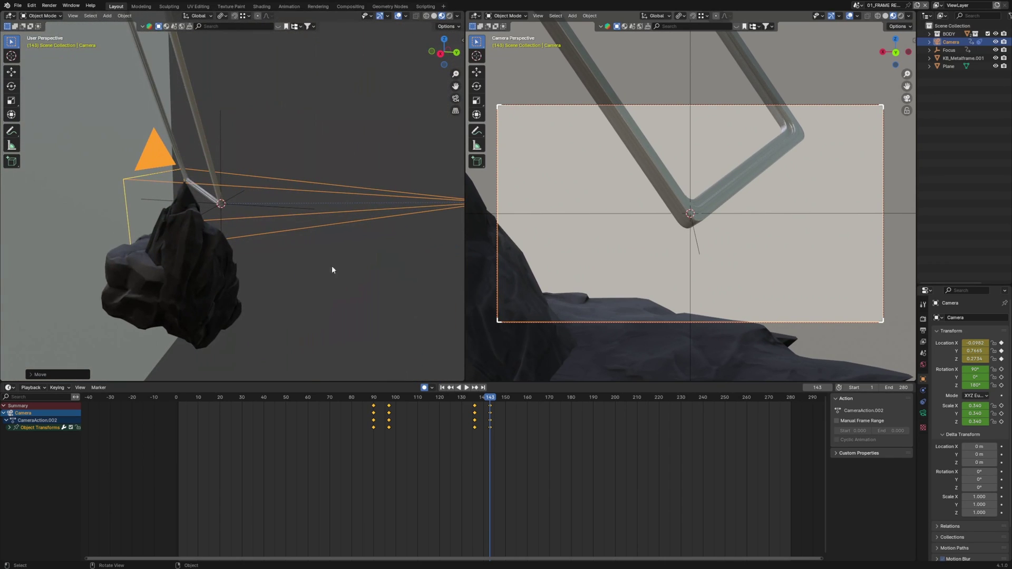
{"action": "key", "text": "g"}
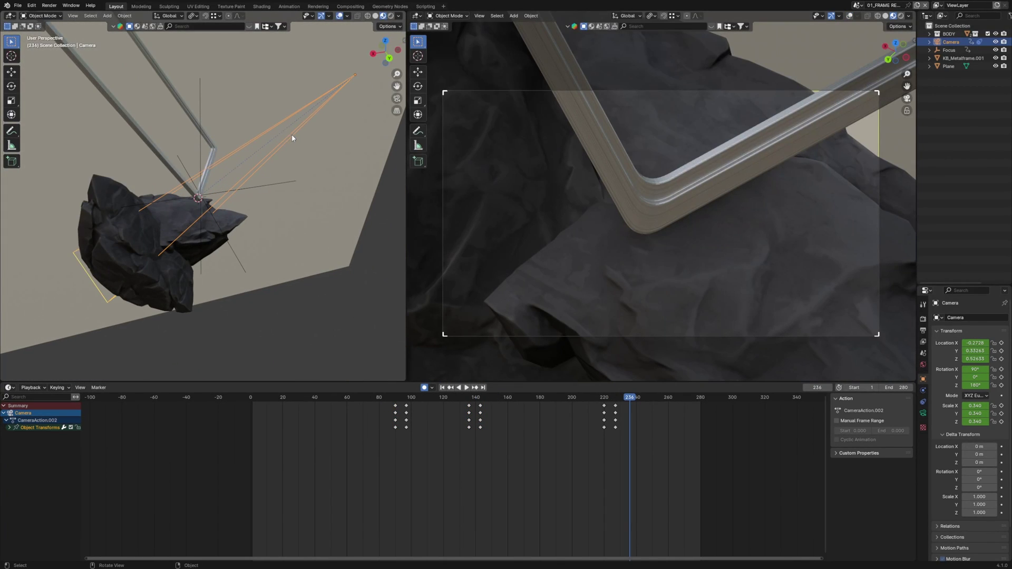
Swing the camera around the metal frame's lower corner at frame 236 to view it from the opposite side.
{"action": "key", "text": "g"}
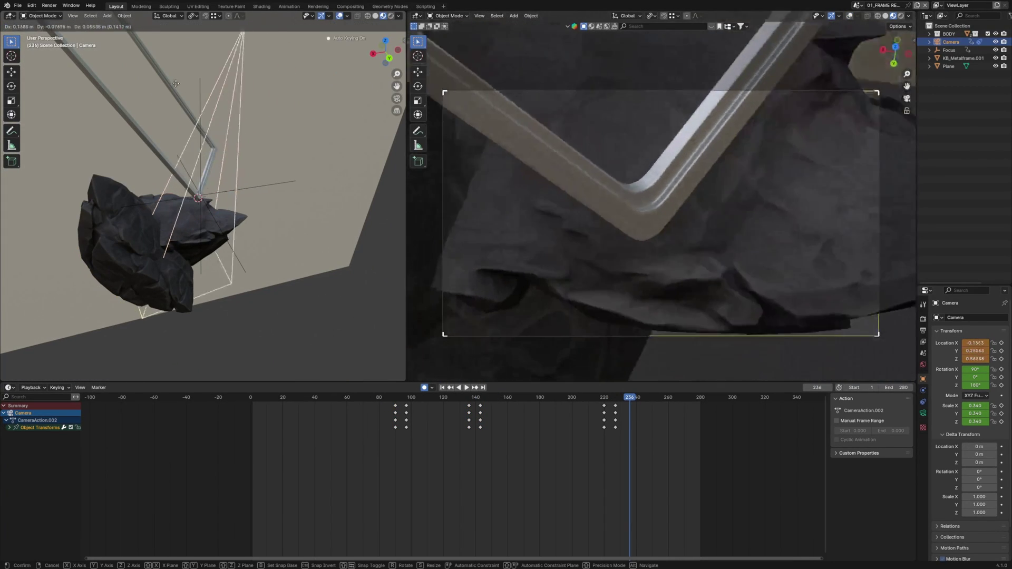
{"action": "left_click", "coordinate": [178, 107]}
{"action": "middle_click_drag", "start_coordinate": [178, 107], "coordinate": [241, 178]}
{"action": "key", "text": "g"}
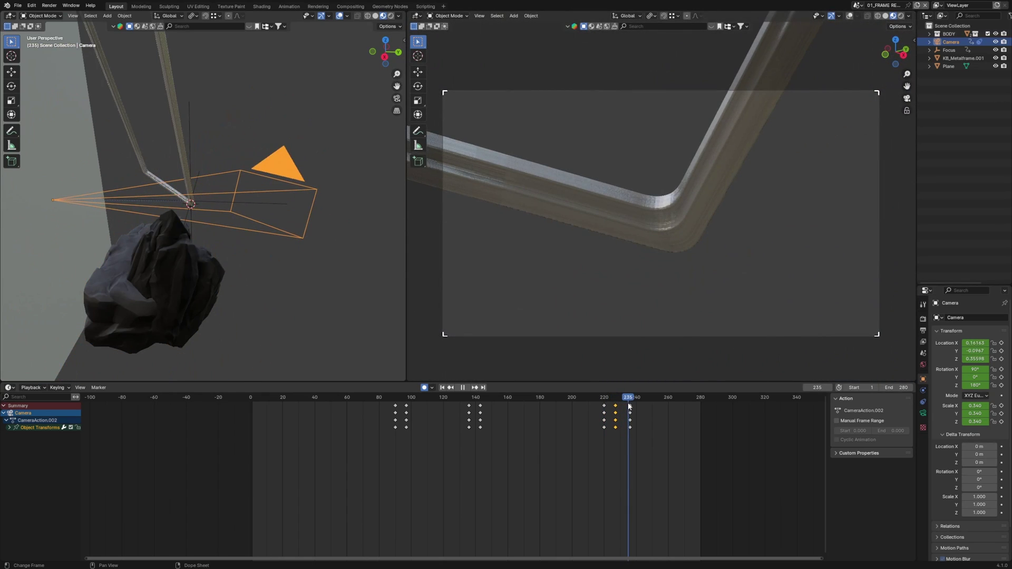
Play back the camera's final moves around the metal frame's lower corner.
{"action": "left_click_drag", "start_coordinate": [628, 403], "coordinate": [592, 402]}
{"action": "key", "text": "space"}
{"action": "key", "text": "space"}
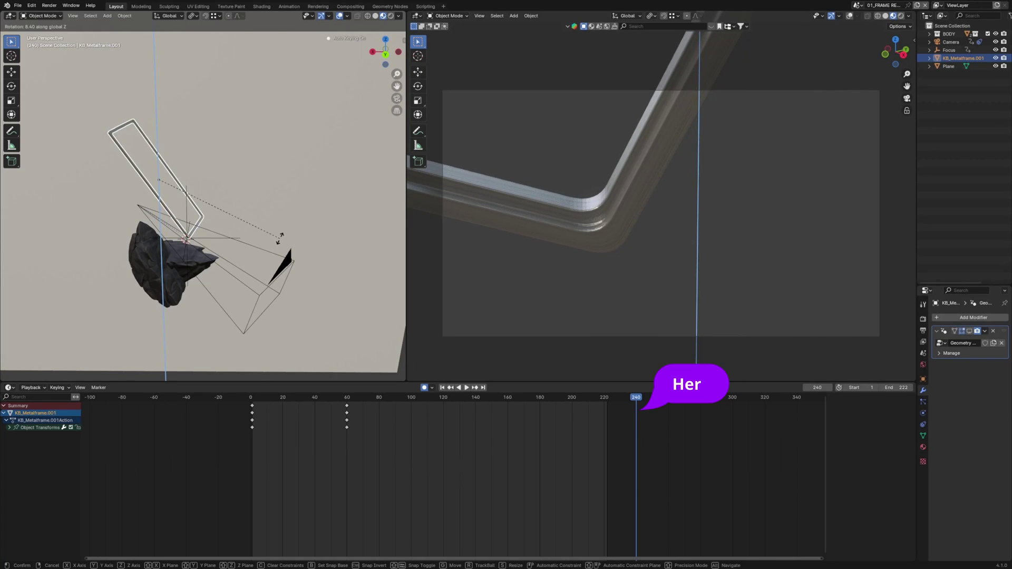
Rotate the metal frame about 8.4° around global Z at frame 240 and play back the animation.
{"action": "left_click", "coordinate": [280, 240]}
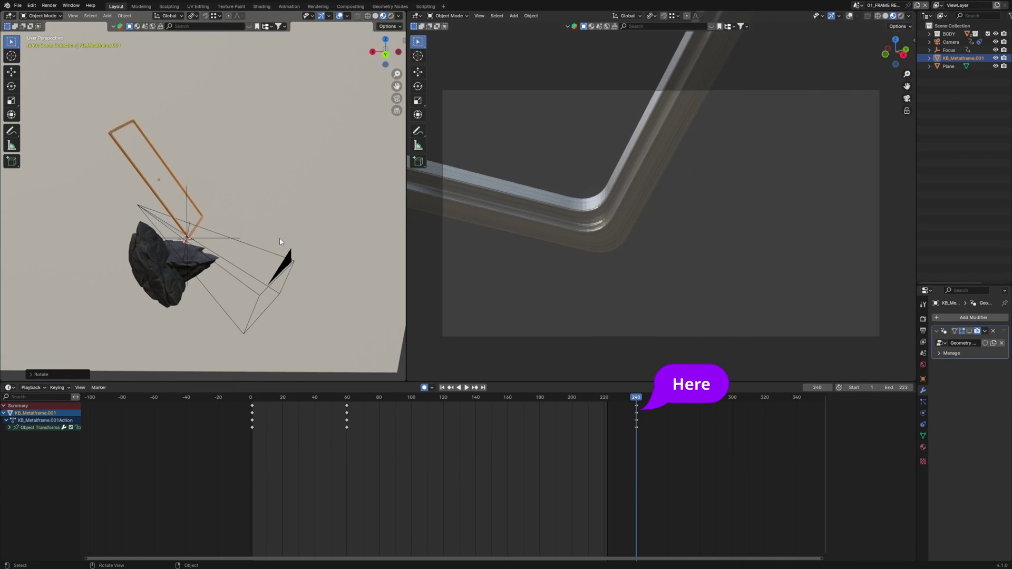
{"action": "left_click", "coordinate": [363, 401]}
{"action": "key", "text": "space"}
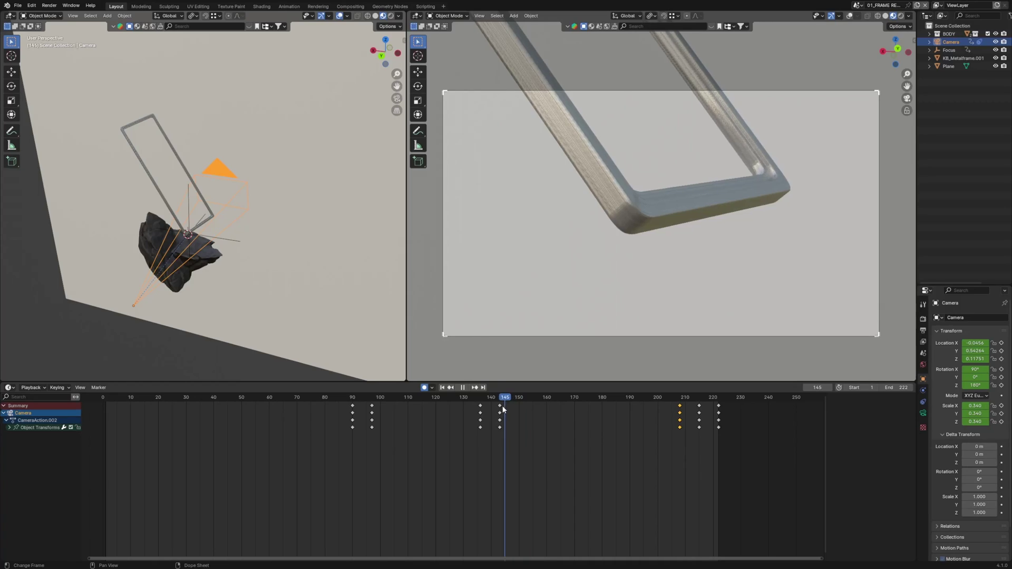
Retime the Focus empty's last two keyframes to frames 138 and 139 and the camera's hold keyframe to frame 135.
{"action": "left_click_drag", "start_coordinate": [502, 409], "coordinate": [451, 359]}
{"action": "key", "text": "g"}
{"action": "left_click", "coordinate": [494, 431]}
{"action": "left_click_drag", "start_coordinate": [549, 446], "coordinate": [373, 363]}
{"action": "key", "text": "g"}
{"action": "left_click", "coordinate": [531, 433]}
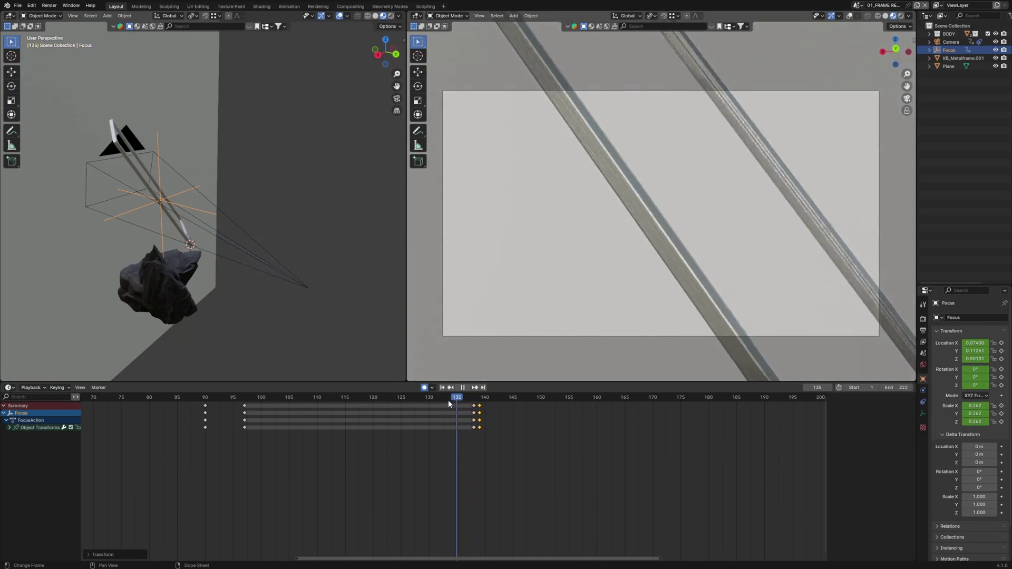
{"action": "key", "text": "space"}
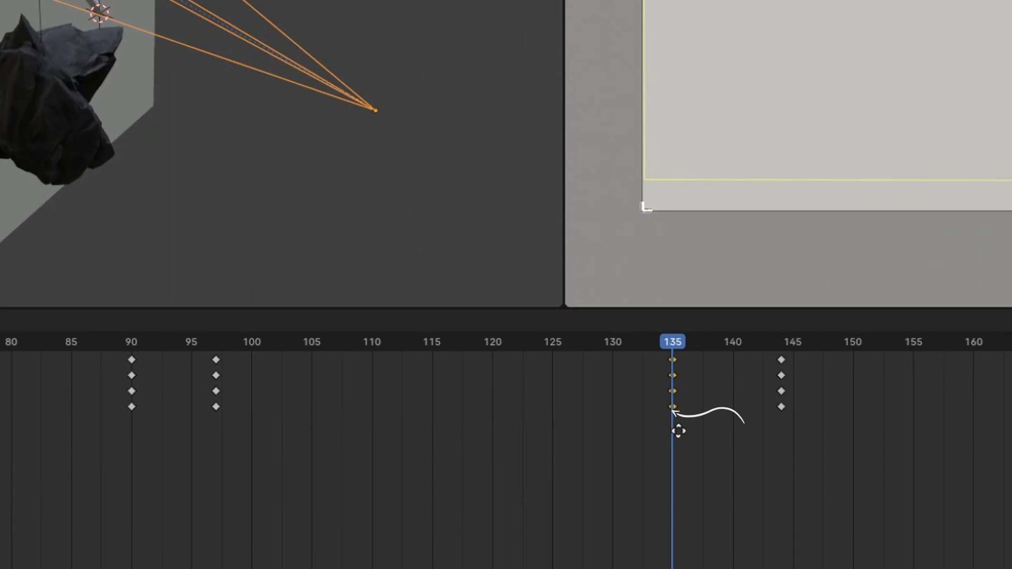
{"action": "left_click", "coordinate": [677, 431]}
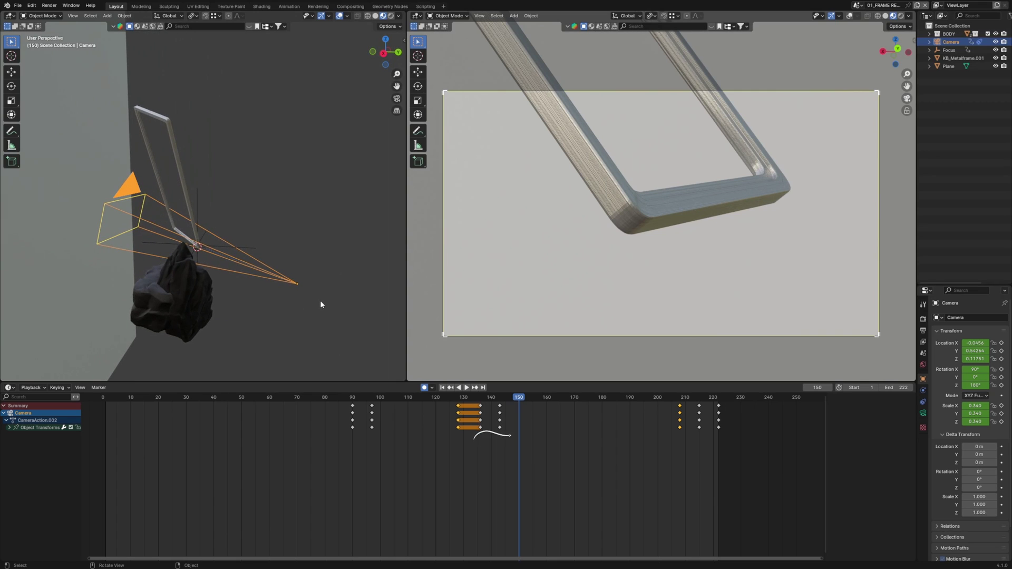
Move the camera closer to the metal frame at frame 150 and delete its keyframes at frames 136 and 143.
{"action": "key", "text": "g"}
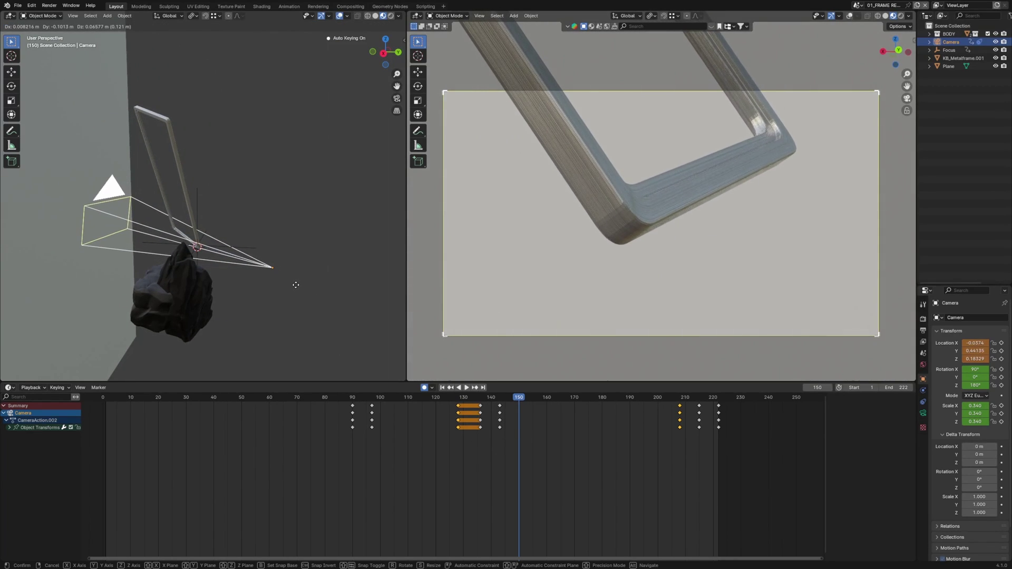
{"action": "left_click", "coordinate": [288, 284]}
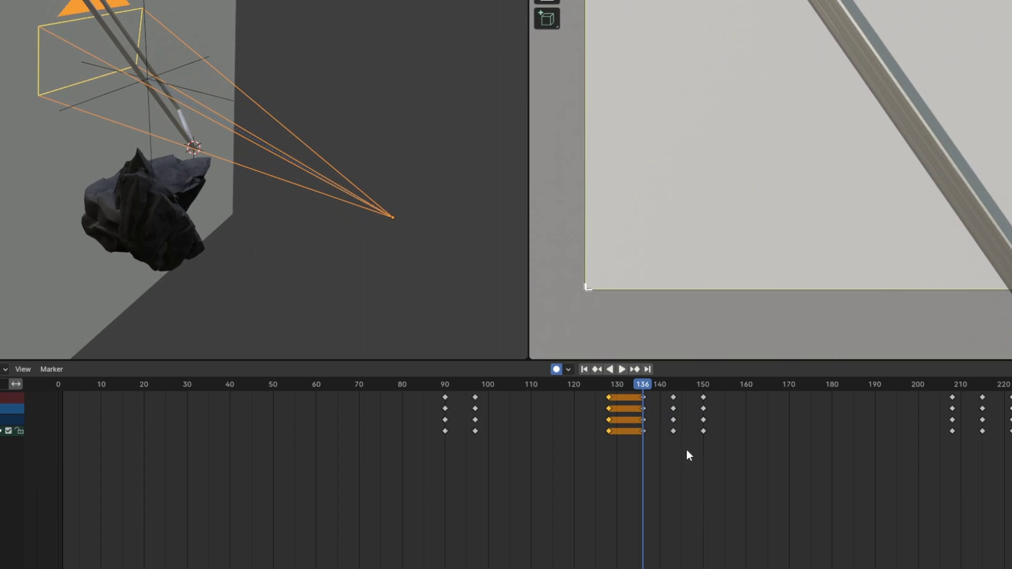
{"action": "key", "text": "Delete"}
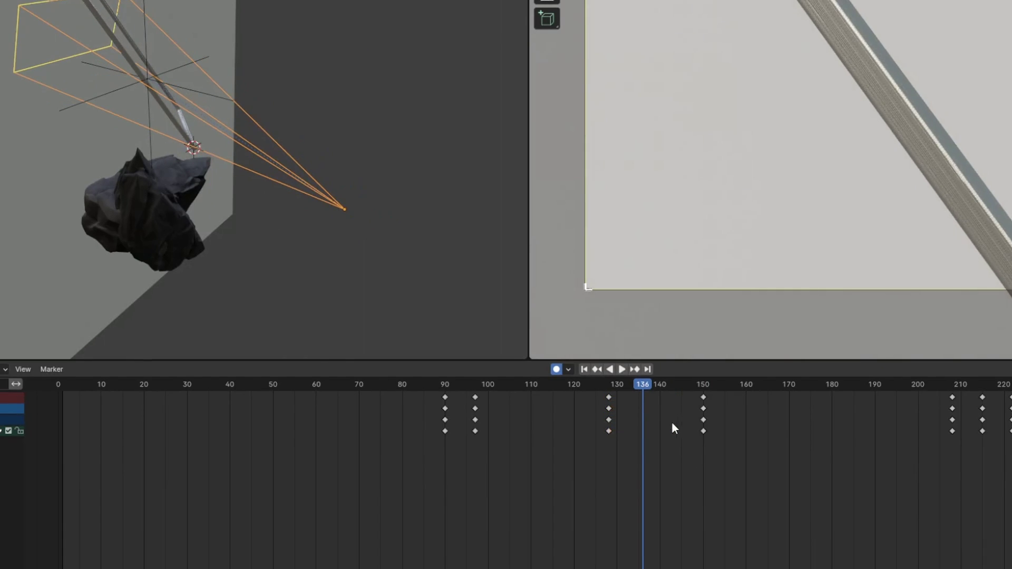
{"action": "left_click_drag", "start_coordinate": [642, 388], "coordinate": [610, 385]}
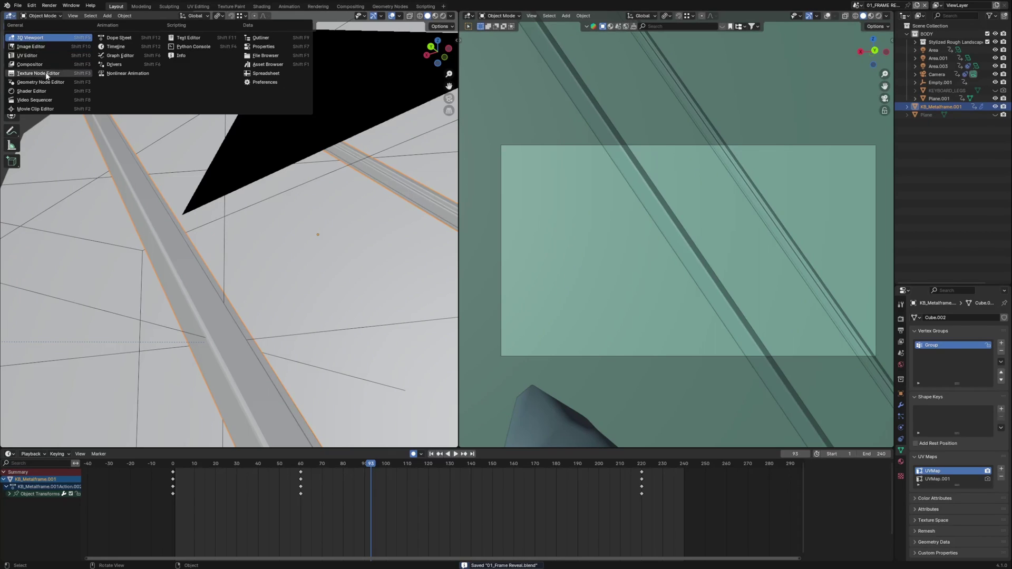
Open the metal frame's node tree in the Geometry Node Editor and insert a Split Edges node between Group Input and Group Output.
{"action": "left_click", "coordinate": [41, 82]}
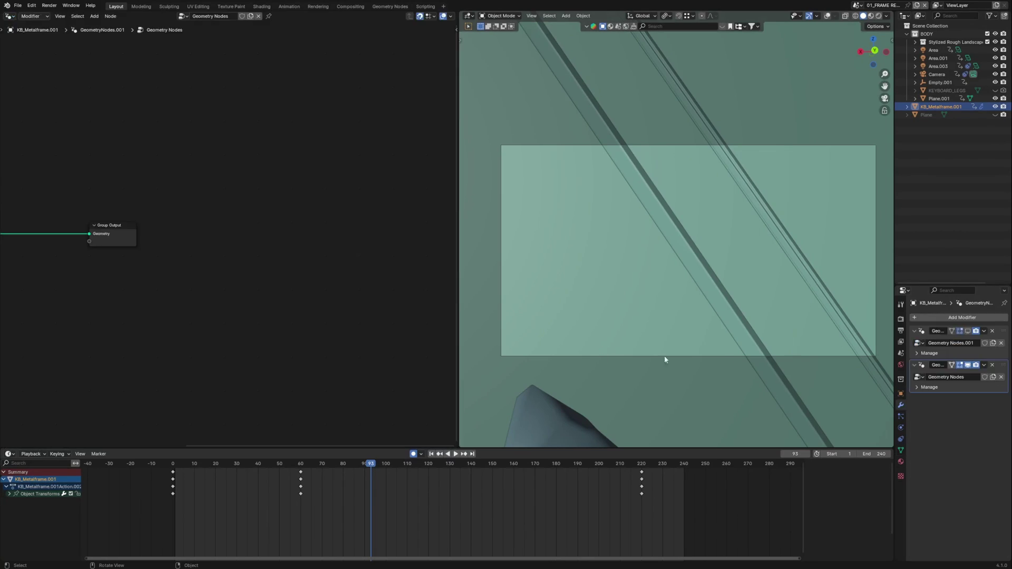
{"action": "middle_click_drag", "start_coordinate": [260, 317], "coordinate": [477, 305]}
{"action": "scroll", "coordinate": [211, 277], "scroll_direction": "up", "scroll_amount": 7}
{"action": "middle_click_drag", "start_coordinate": [253, 275], "coordinate": [239, 289]}
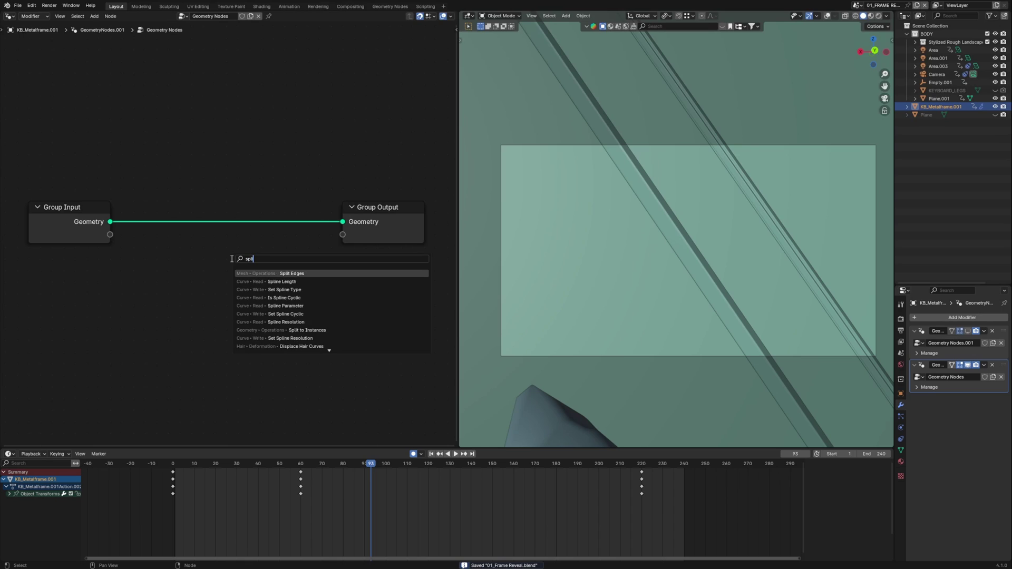
{"action": "key", "text": "Return"}
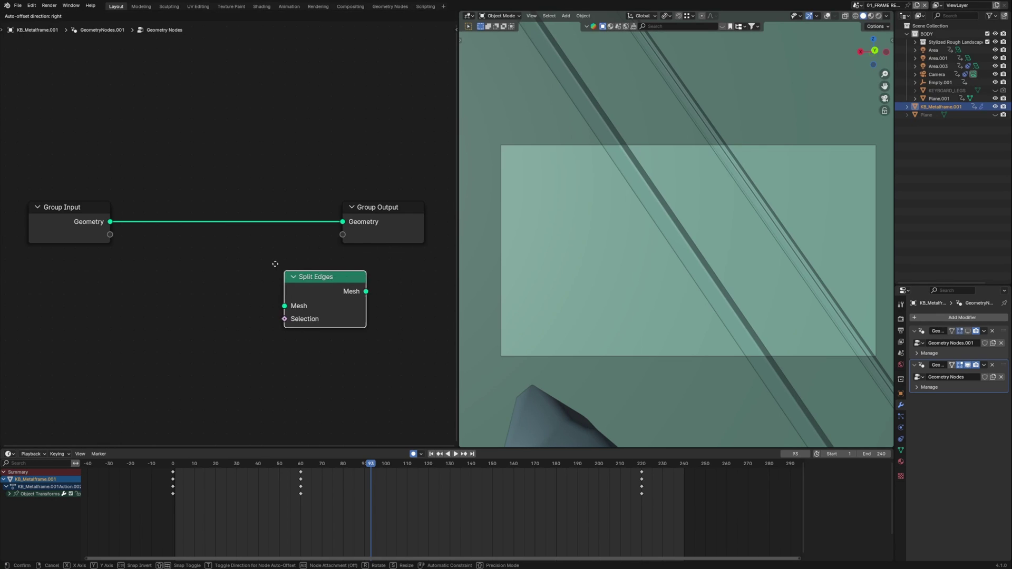
{"action": "left_click", "coordinate": [195, 213]}
Insert a Set Position node between the Split Edges and Group Output nodes.
{"action": "key", "text": "shift+a"}
{"action": "type", "text": "set"}
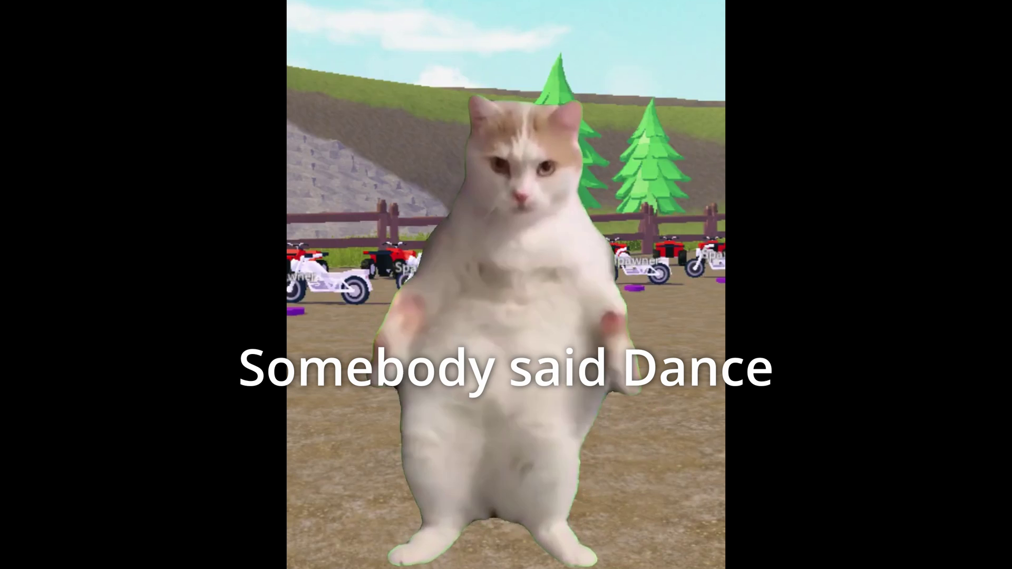
{"action": "left_click", "coordinate": [411, 285]}
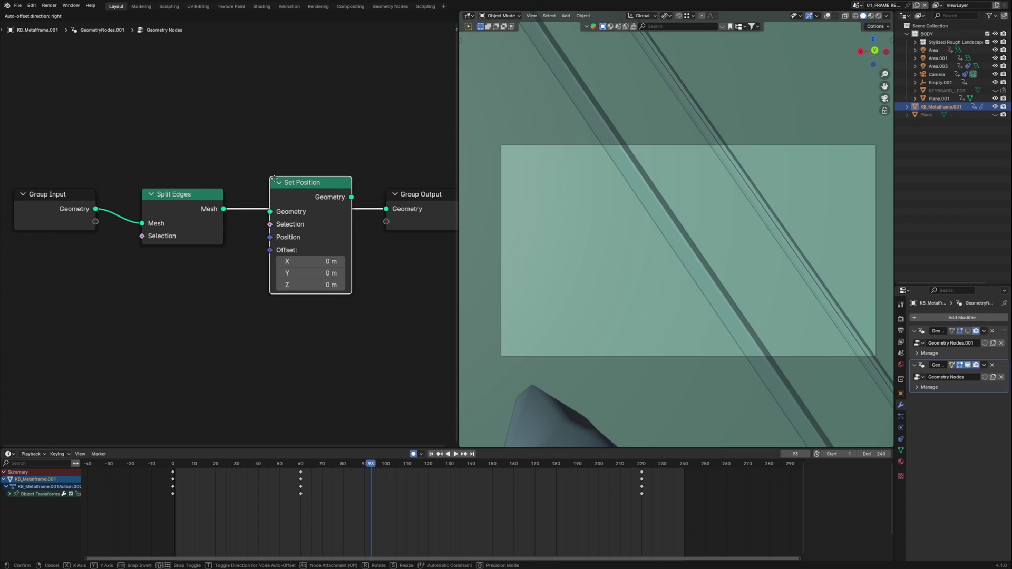
{"action": "left_click", "coordinate": [274, 179]}
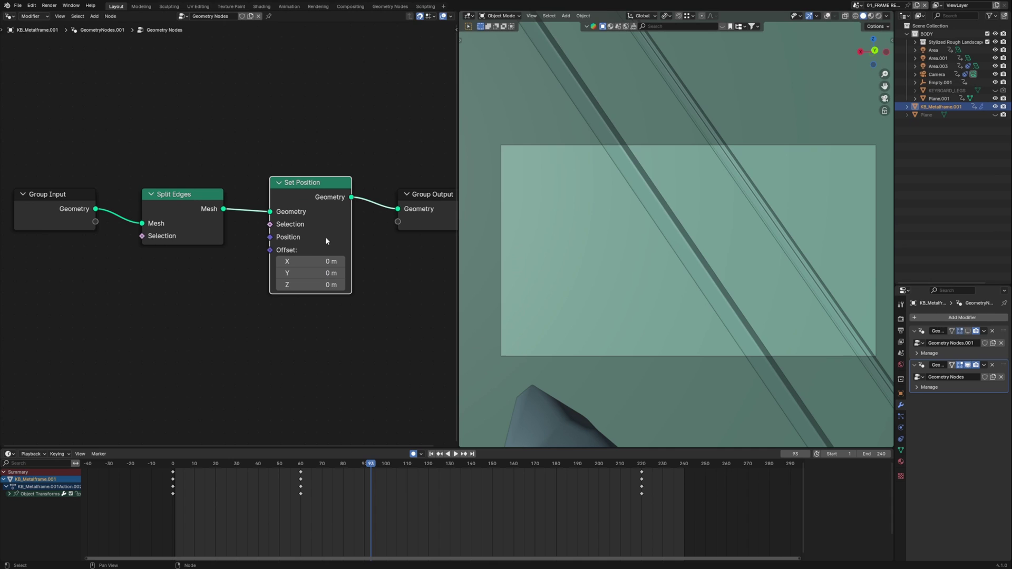
Add a Wave Texture node and connect its Color output to the Set Position node's Offset.
{"action": "scroll", "coordinate": [325, 236], "scroll_direction": "down", "scroll_amount": 2}
{"action": "key", "text": "shift+a"}
{"action": "type", "text": "wave"}
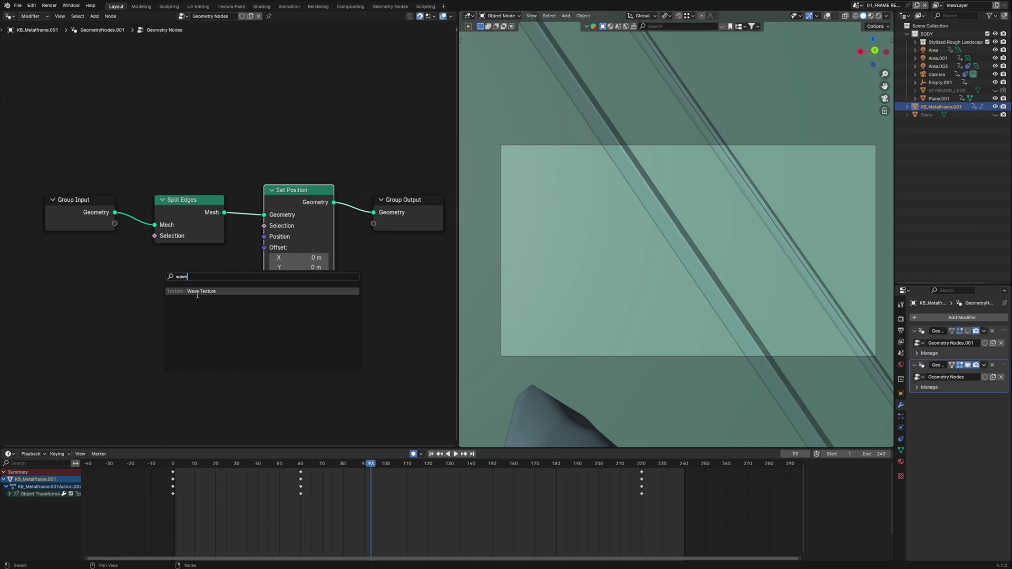
{"action": "left_click", "coordinate": [197, 294]}
{"action": "left_click", "coordinate": [134, 293]}
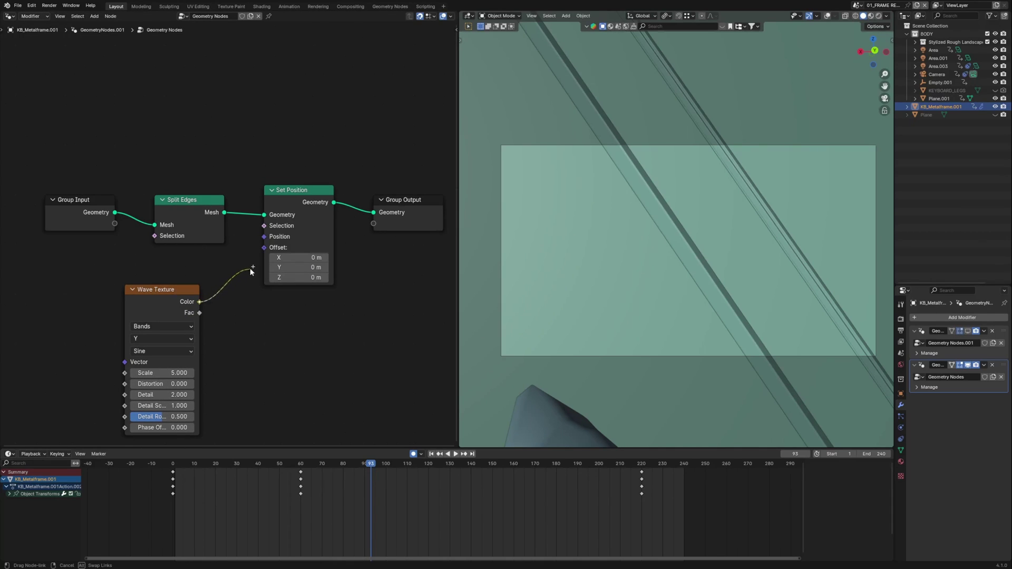
{"action": "left_click_drag", "start_coordinate": [264, 257], "coordinate": [264, 247]}
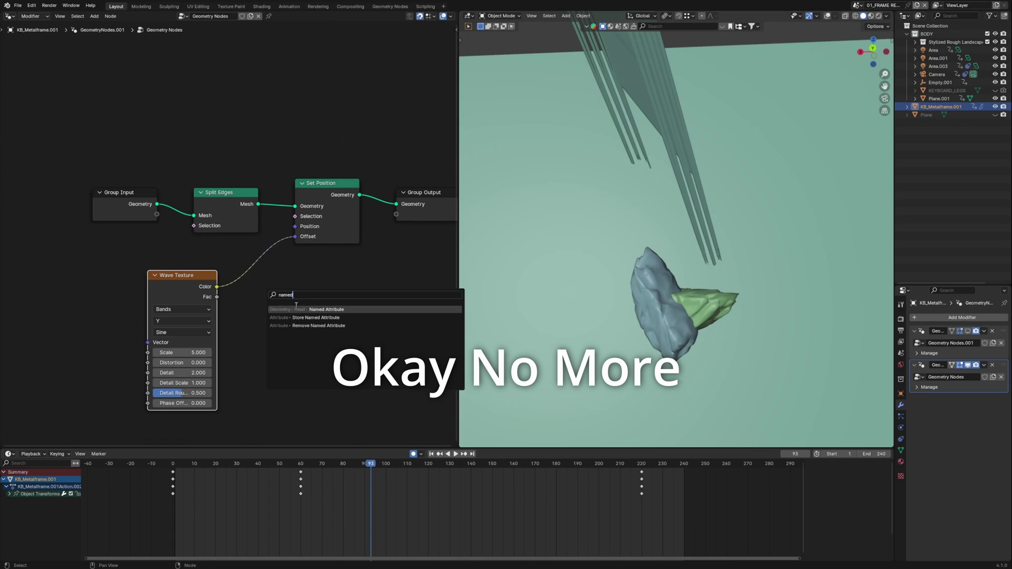
Add a Named Attribute node of type Vector reading the UV map and connect it to the Wave Texture's Vector input.
{"action": "key", "text": "Return"}
{"action": "left_click", "coordinate": [101, 319]}
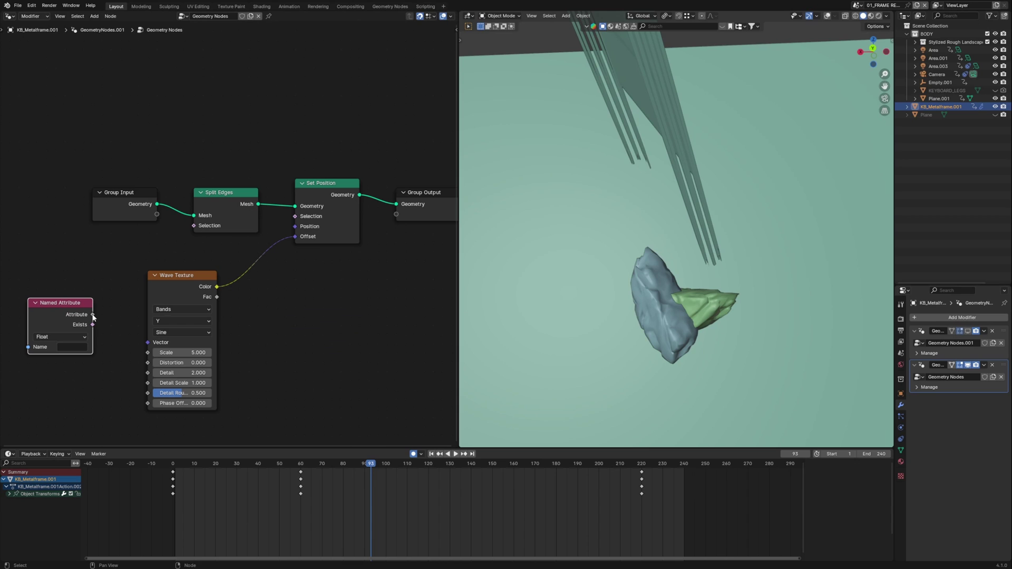
{"action": "right_click", "coordinate": [134, 333]}
{"action": "left_click", "coordinate": [72, 347]}
{"action": "left_click", "coordinate": [111, 386]}
{"action": "left_click_drag", "start_coordinate": [140, 350], "coordinate": [148, 345]}
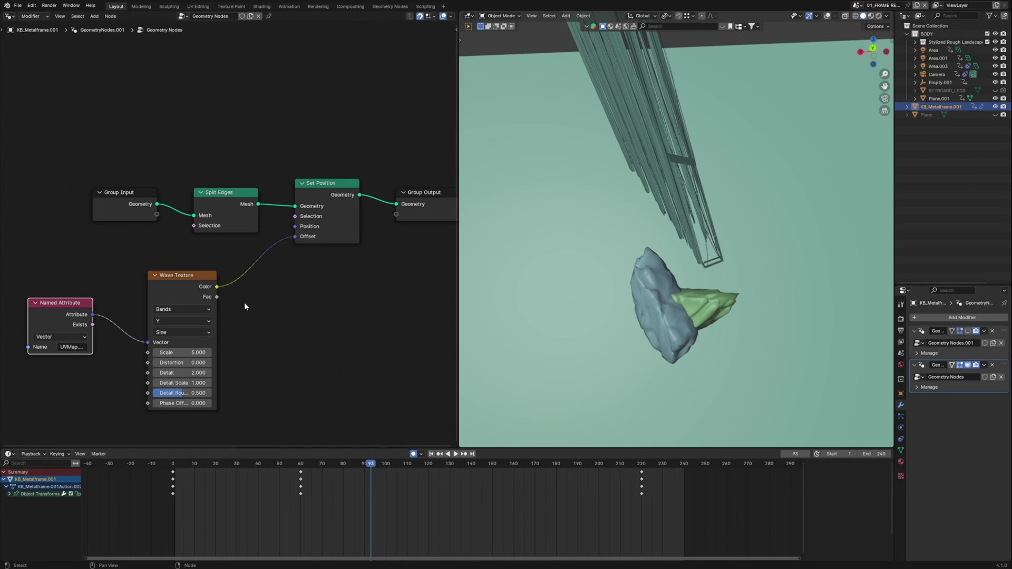
Add a Named Attribute node reading the Float attribute Group and connect it to the Set Position node's Selection.
{"action": "mouse_move", "coordinate": [732, 266]}
{"action": "middle_mouse_down"}
{"action": "mouse_move", "coordinate": [685, 247]}
{"action": "mouse_move", "coordinate": [736, 264]}
{"action": "middle_mouse_up"}
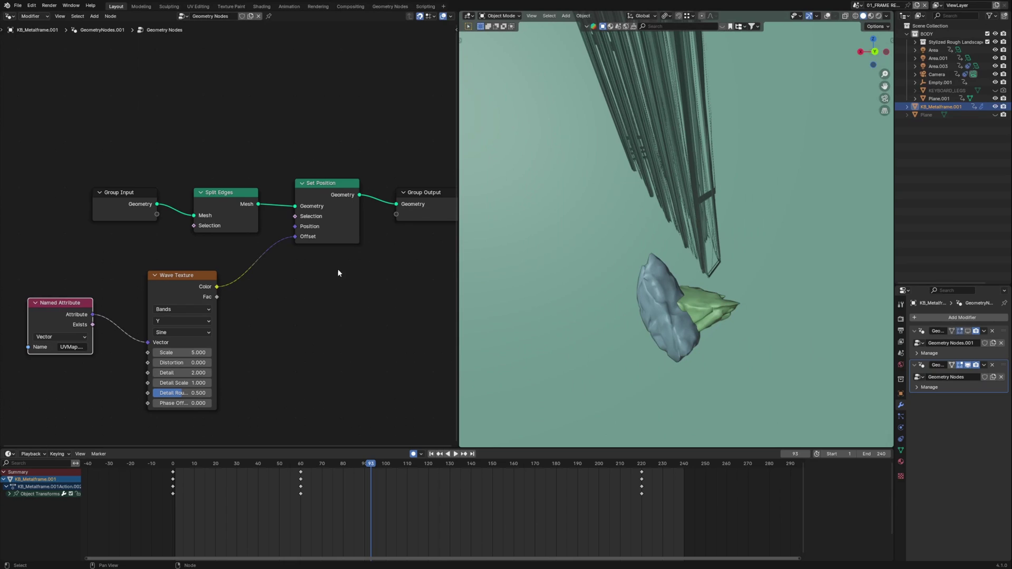
{"action": "key", "text": "shift+a"}
{"action": "left_click", "coordinate": [323, 268]}
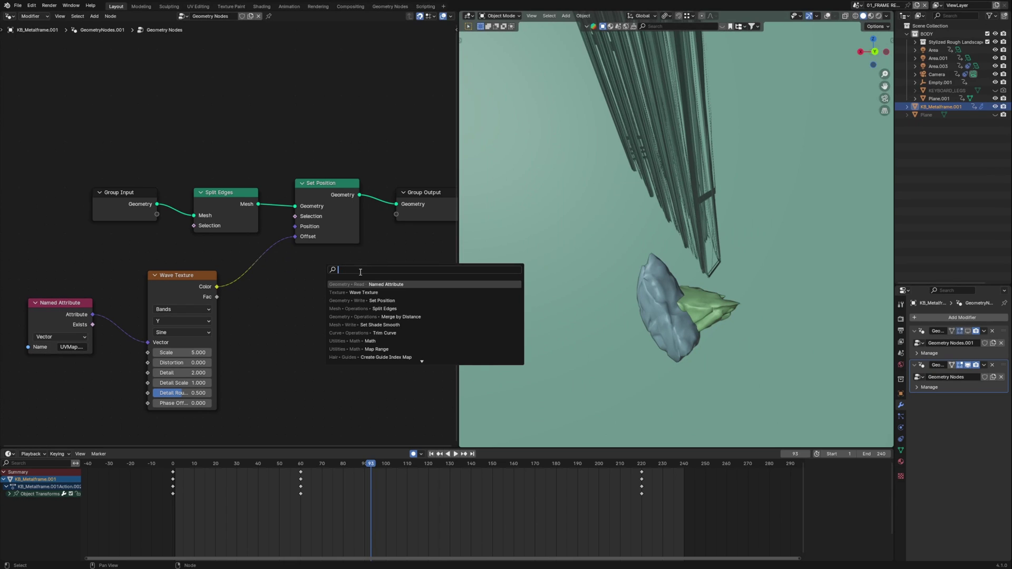
{"action": "left_click", "coordinate": [385, 284]}
{"action": "left_click", "coordinate": [295, 105]}
{"action": "scroll", "coordinate": [295, 106], "scroll_direction": "up", "scroll_amount": 6}
{"action": "left_click", "coordinate": [280, 184]}
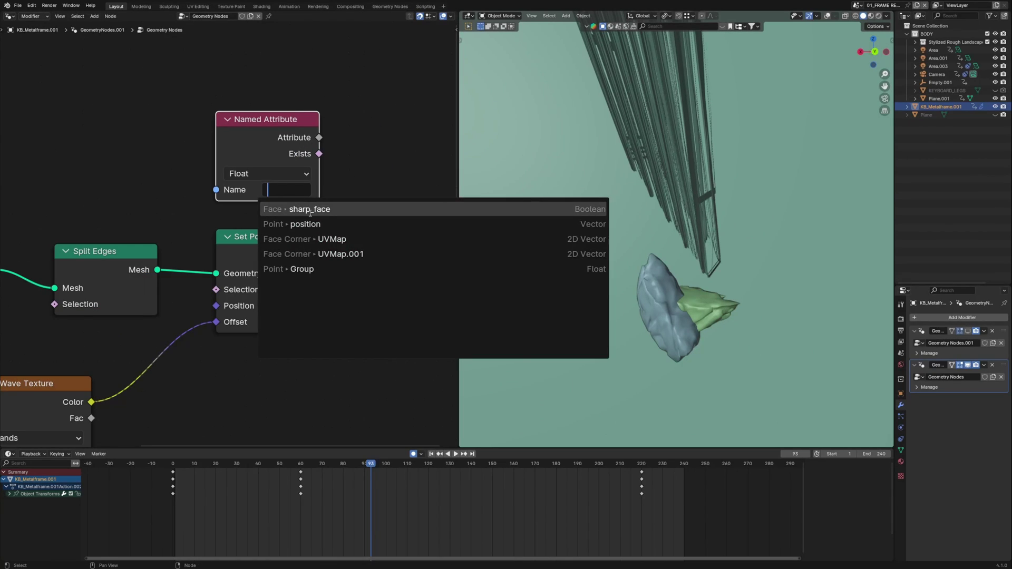
{"action": "left_click", "coordinate": [304, 270]}
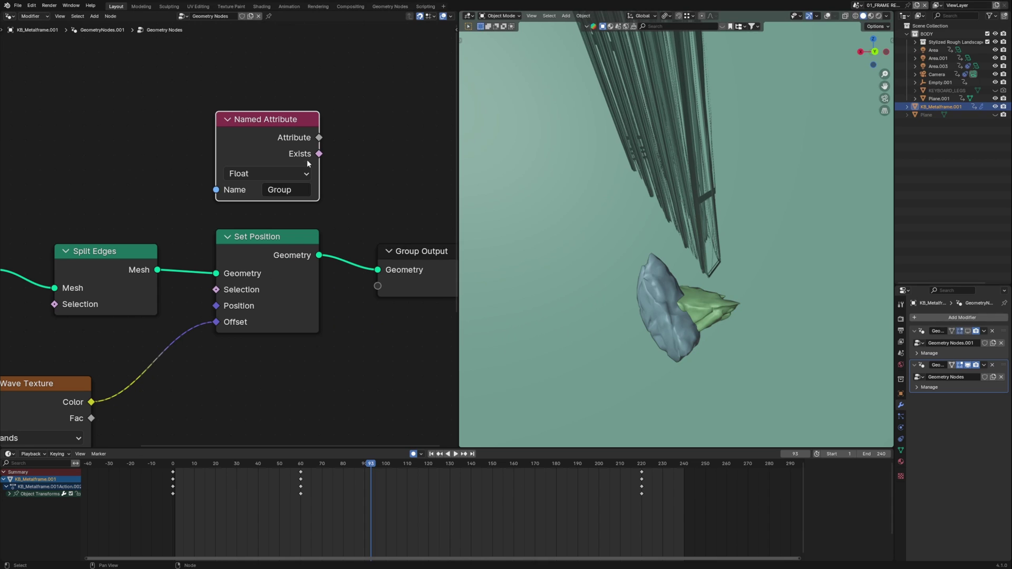
{"action": "left_click_drag", "start_coordinate": [214, 288], "coordinate": [215, 288]}
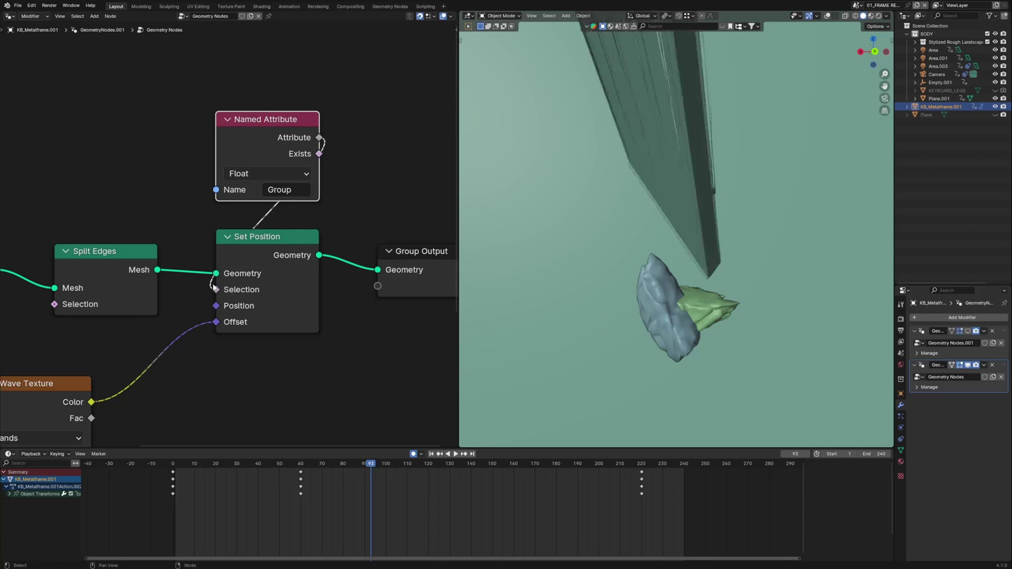
{"action": "middle_click_drag", "start_coordinate": [735, 212], "coordinate": [630, 191]}
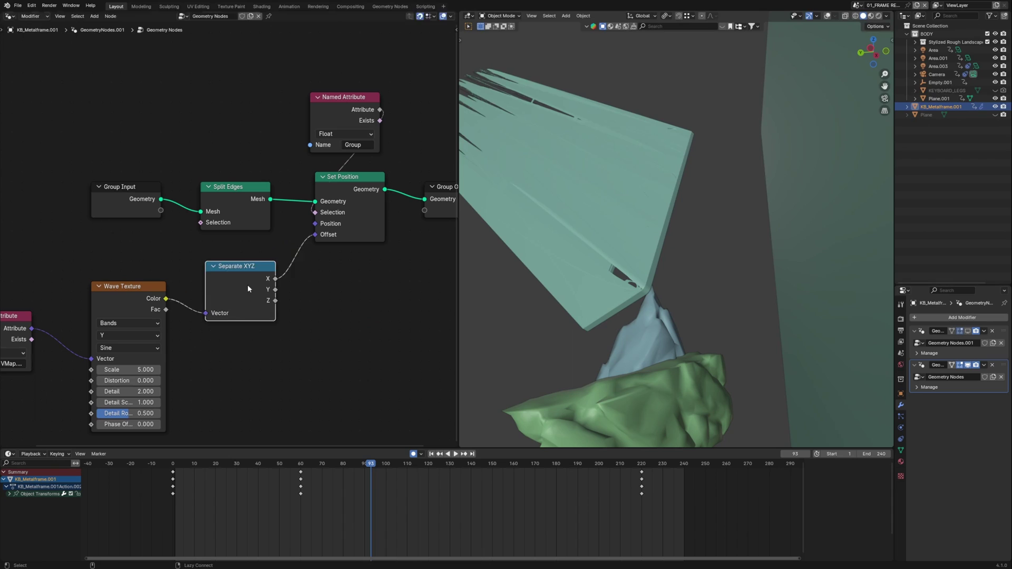
Replace the Separate XYZ node with a Combine XYZ node feeding Set Position's Offset, and connect the Wave Texture's Color to its Z input.
{"action": "left_click_drag", "start_coordinate": [248, 284], "coordinate": [302, 315]}
{"action": "key", "text": "x"}
{"action": "key", "text": "shift+a"}
{"action": "left_click", "coordinate": [284, 305]}
{"action": "type", "text": "combine"}
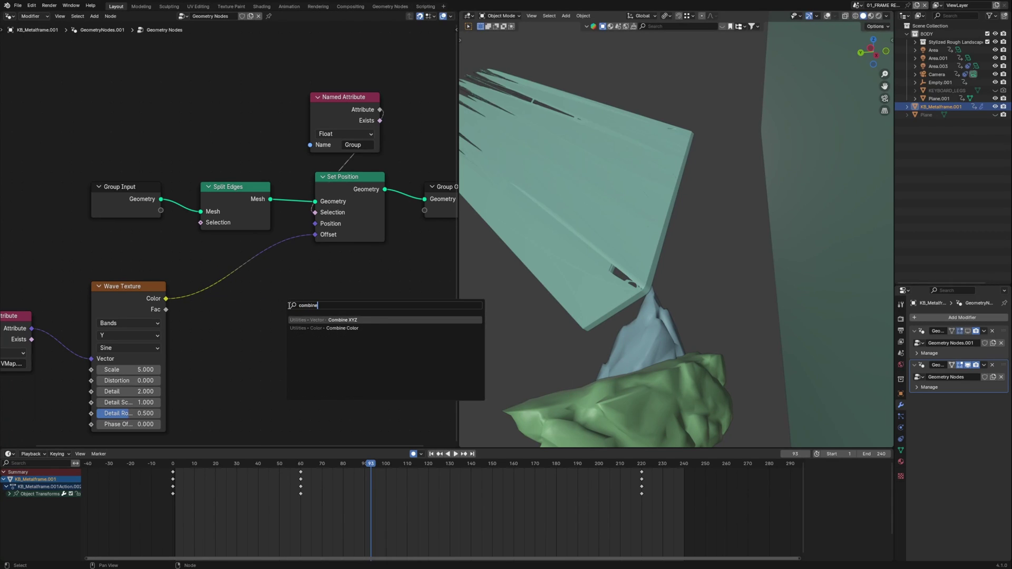
{"action": "key", "text": "Return"}
{"action": "left_click", "coordinate": [207, 275]}
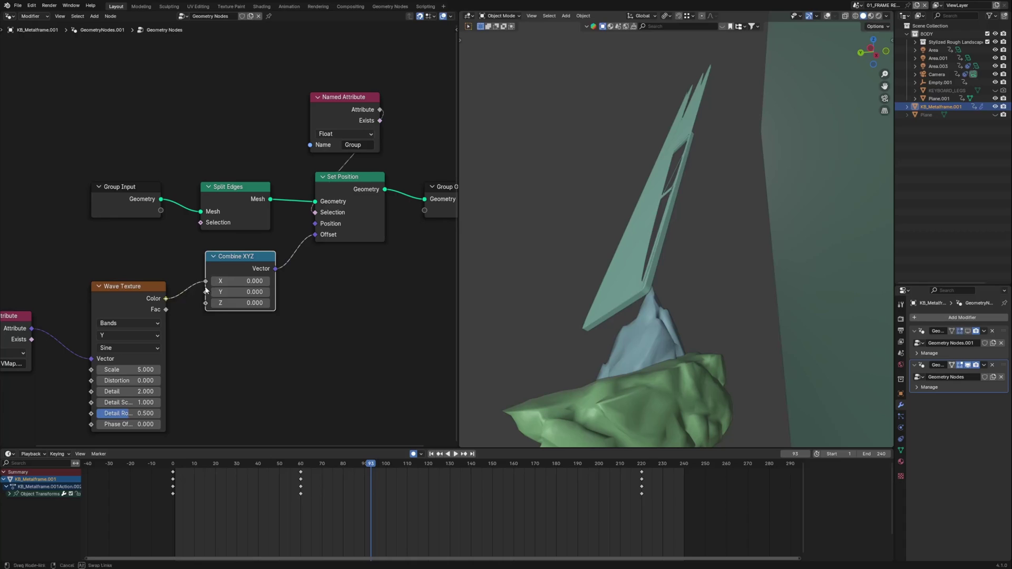
{"action": "left_click_drag", "start_coordinate": [203, 308], "coordinate": [206, 302]}
Insert a Vector Math node set to Scale between Combine XYZ and Set Position, and reduce its scale factor.
{"action": "middle_click_drag", "start_coordinate": [606, 253], "coordinate": [640, 296]}
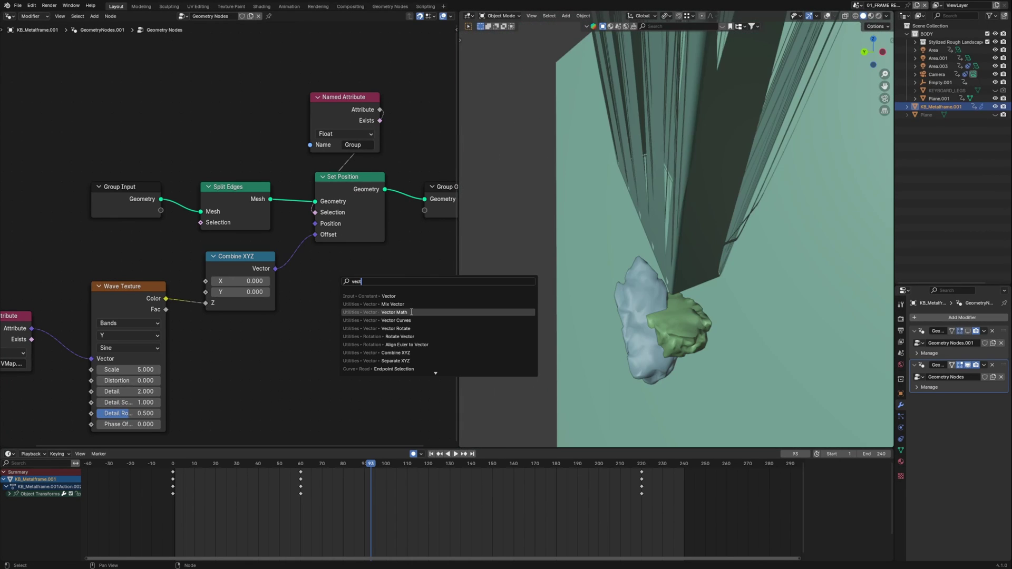
{"action": "left_click", "coordinate": [410, 310]}
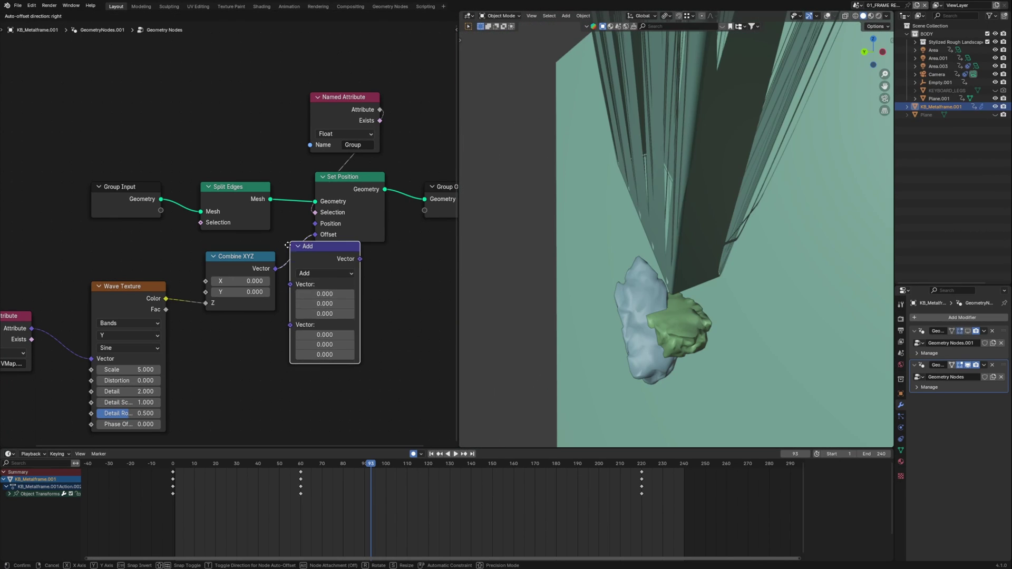
{"action": "left_click", "coordinate": [296, 263]}
{"action": "left_click", "coordinate": [340, 274]}
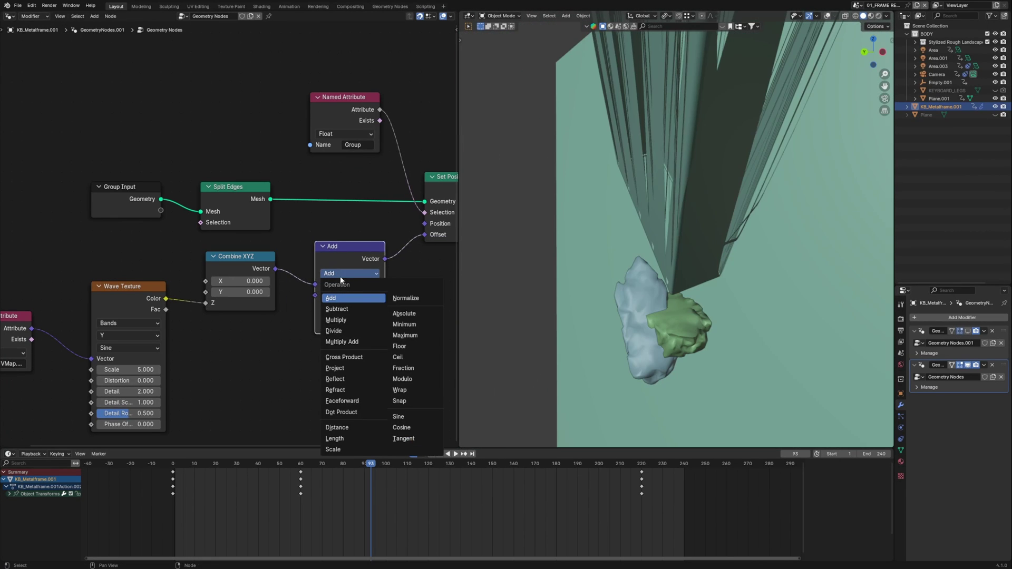
{"action": "left_click", "coordinate": [343, 449]}
{"action": "middle_click_drag", "start_coordinate": [418, 323], "coordinate": [276, 359]}
{"action": "left_click_drag", "start_coordinate": [221, 332], "coordinate": [187, 332]}
{"action": "left_click_drag", "start_coordinate": [187, 332], "coordinate": [182, 332]}
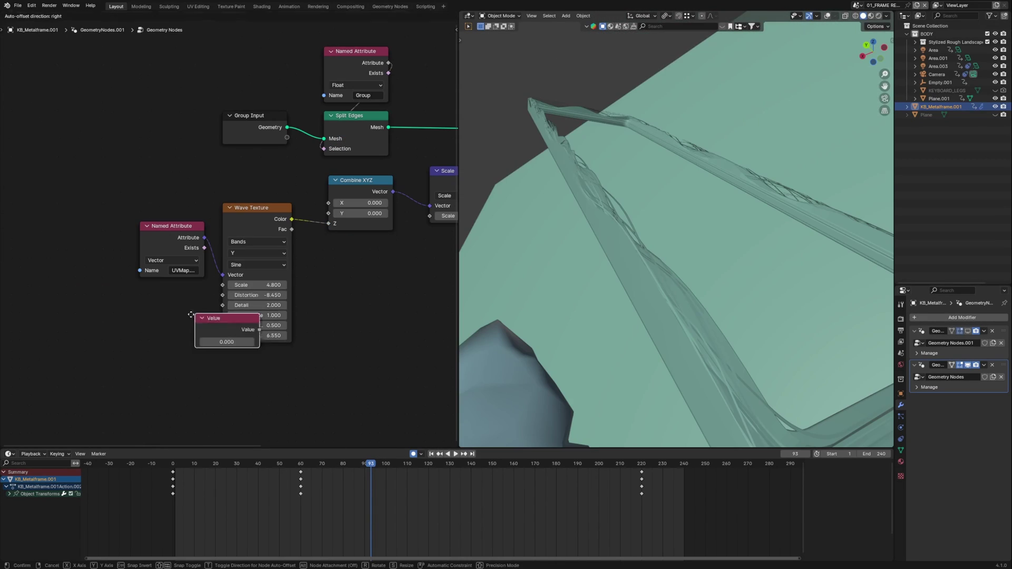
Add a Value node driven by a #frame expression and connect it to the Wave Texture's Phase Offset.
{"action": "left_click", "coordinate": [117, 295]}
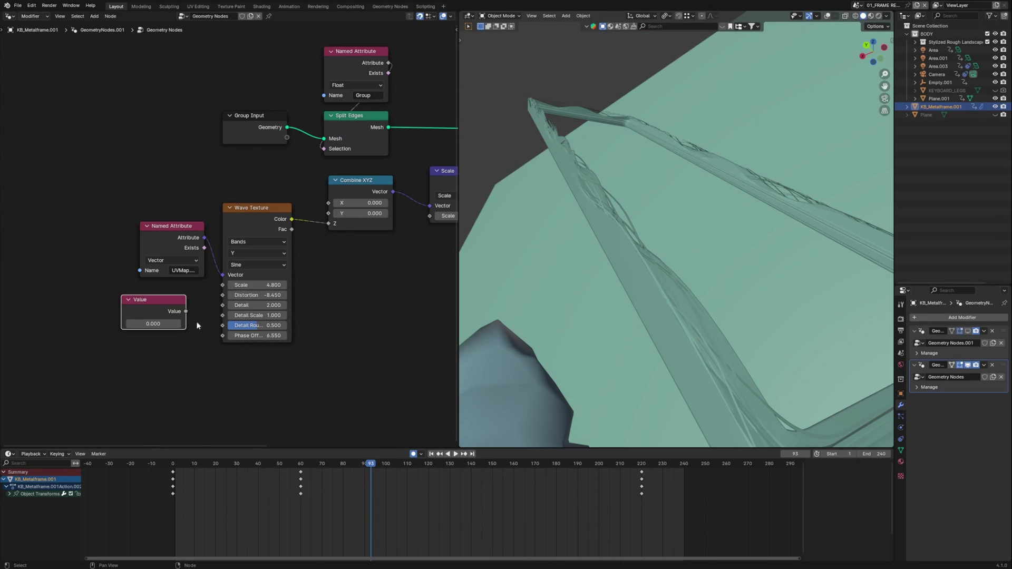
{"action": "scroll", "coordinate": [177, 333], "scroll_direction": "up", "scroll_amount": 2}
{"action": "left_click_drag", "start_coordinate": [210, 365], "coordinate": [203, 372]}
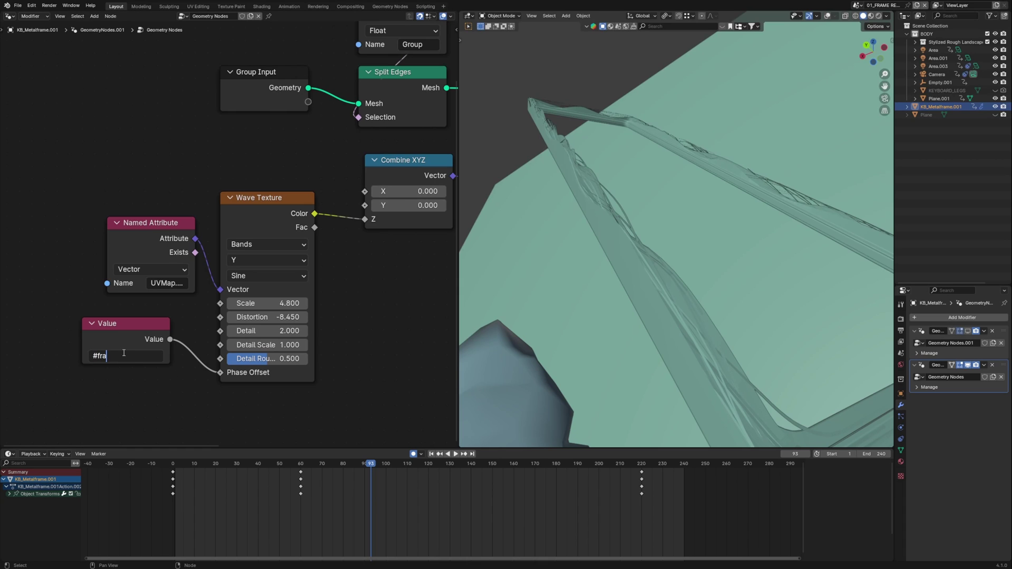
{"action": "key", "text": "Return"}
{"action": "key", "text": "space"}
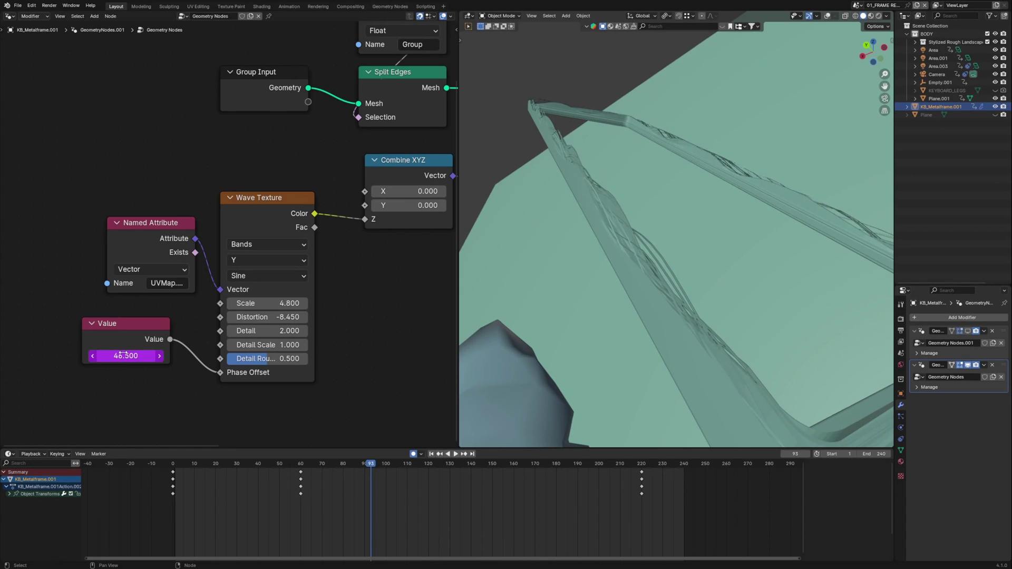
Change the Value node's driver expression to frame/24 and play the animation to check the wave speed.
{"action": "double_click", "coordinate": [136, 357]}
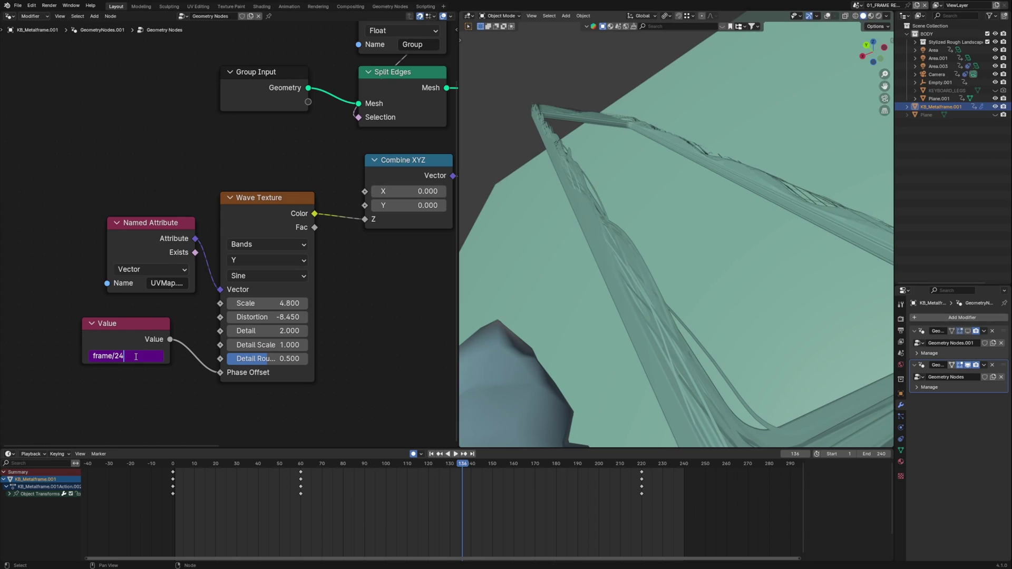
{"action": "type", "text": "4"}
{"action": "key", "text": "Return"}
{"action": "middle_click_drag", "start_coordinate": [665, 279], "coordinate": [627, 272]}
{"action": "key", "text": "space"}
{"action": "double_click", "coordinate": [133, 357]}
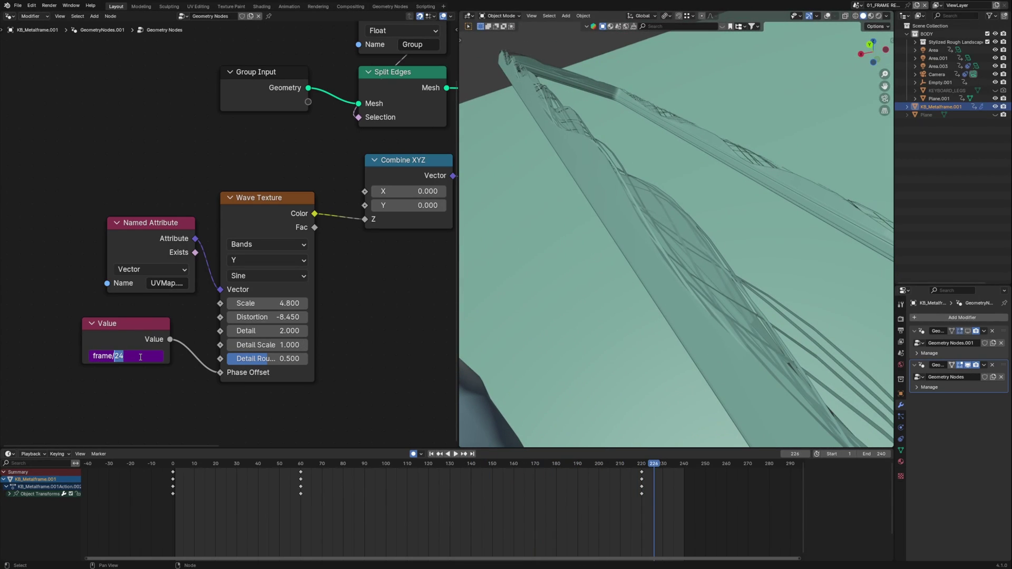
{"action": "key", "text": "space"}
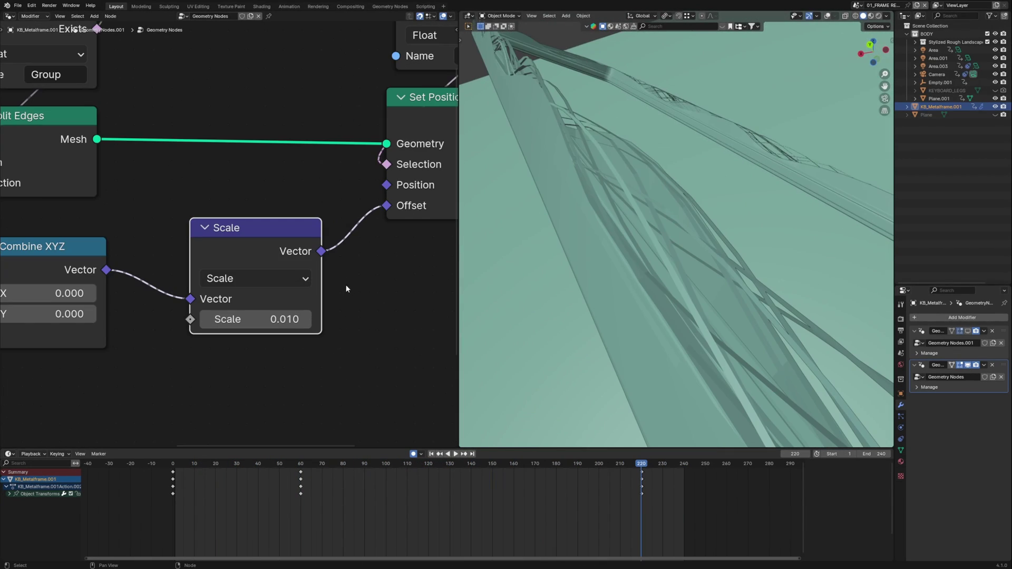
{"action": "mouse_move", "coordinate": [265, 254]}
{"action": "left_mouse_down"}
{"action": "mouse_move", "coordinate": [264, 235]}
{"action": "mouse_move", "coordinate": [282, 271]}
{"action": "mouse_move", "coordinate": [264, 254]}
{"action": "left_mouse_up"}
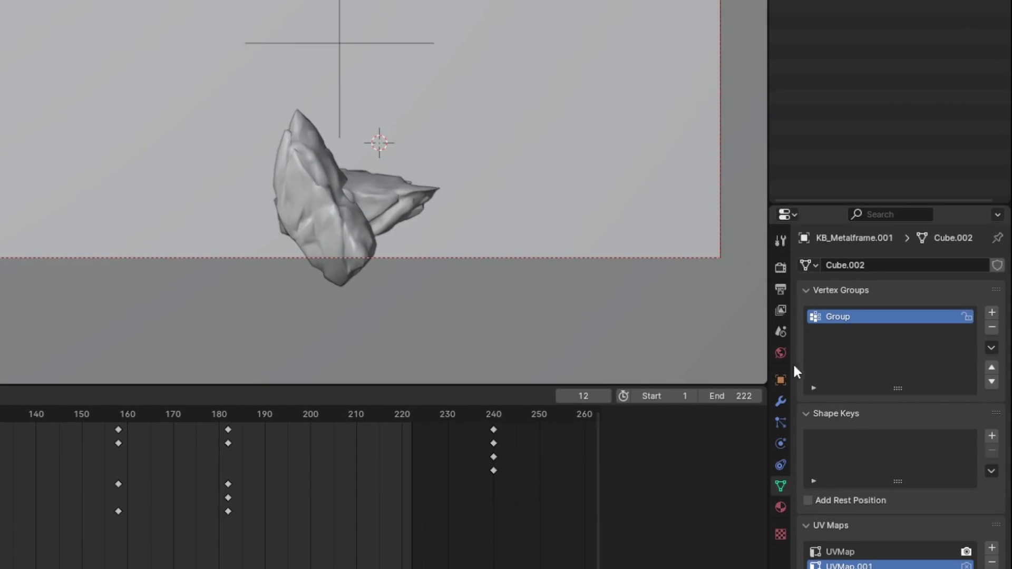
Set the World background strength to 0 and place a new area light above the metal frame.
{"action": "left_click", "coordinate": [780, 356]}
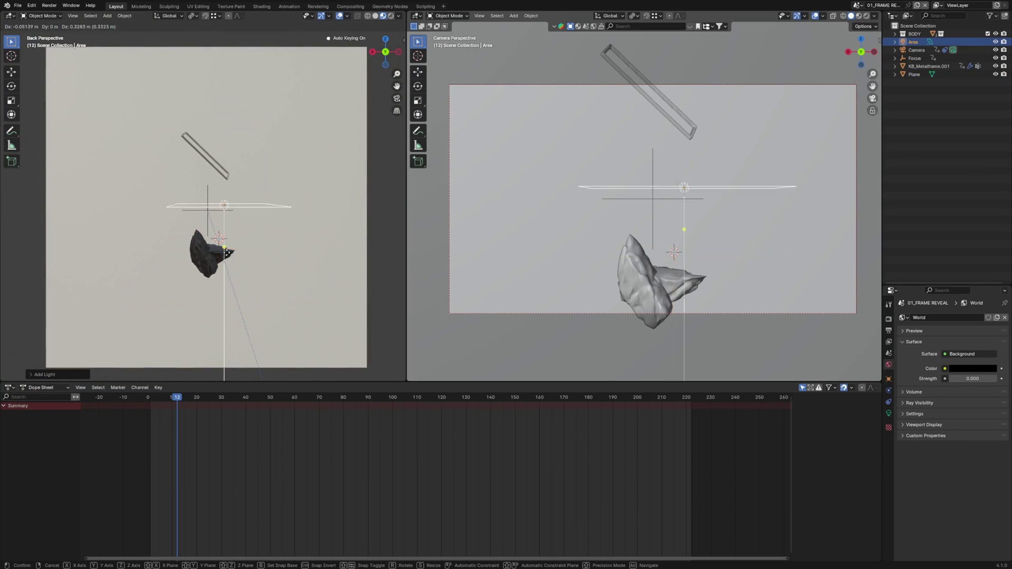
{"action": "key", "text": "i"}
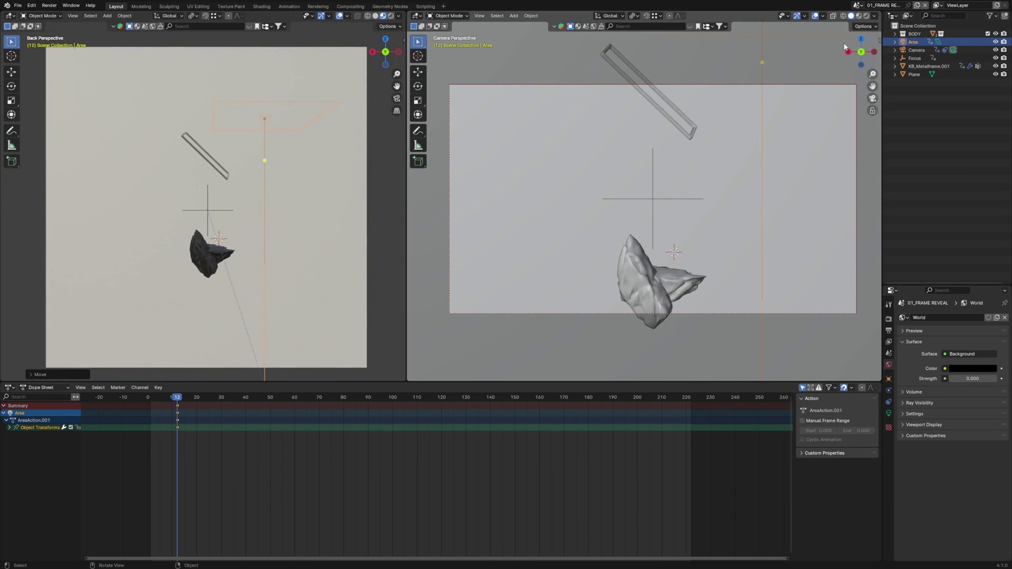
Give the area light a Track To constraint targeting the landscape rock and scale the light down.
{"action": "left_click", "coordinate": [888, 402]}
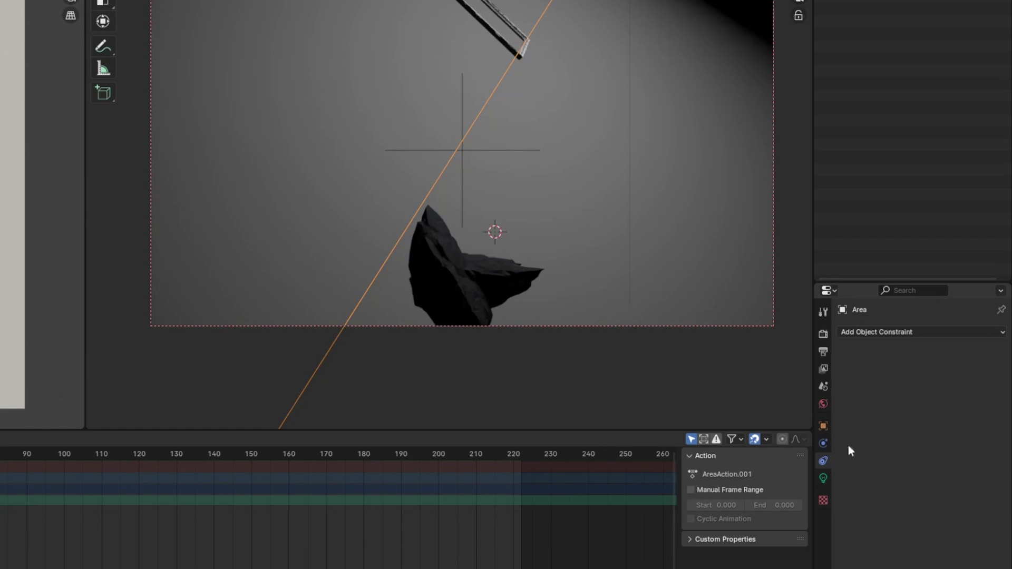
{"action": "left_click", "coordinate": [889, 333]}
{"action": "left_click", "coordinate": [879, 420]}
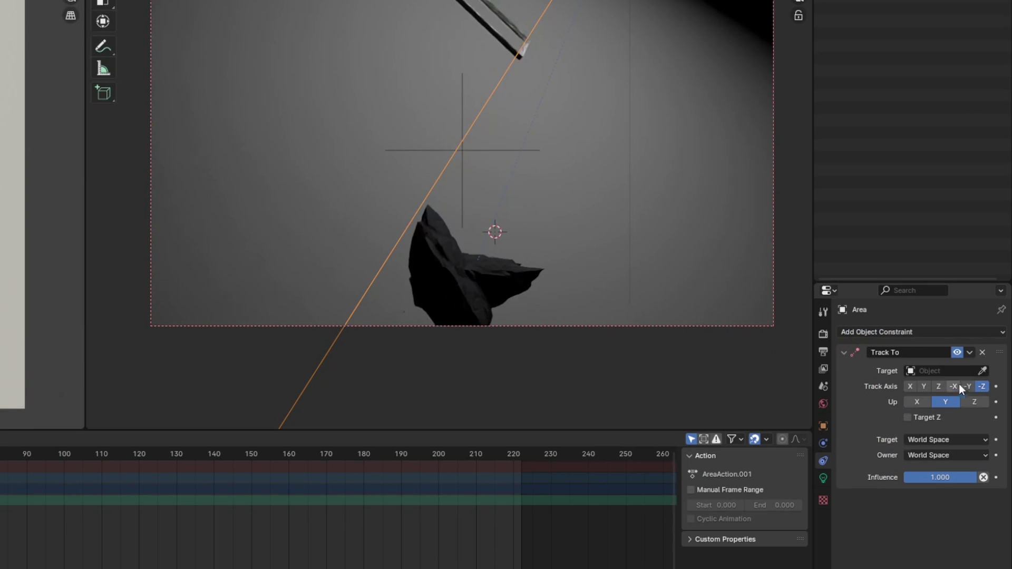
{"action": "left_click", "coordinate": [467, 270]}
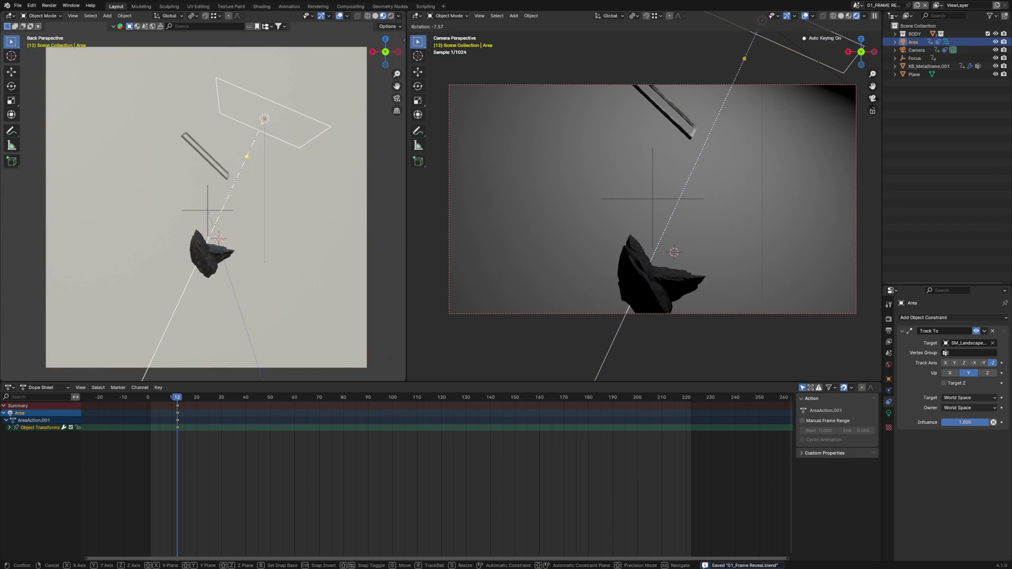
{"action": "key", "text": "s"}
{"action": "left_click", "coordinate": [849, 125]}
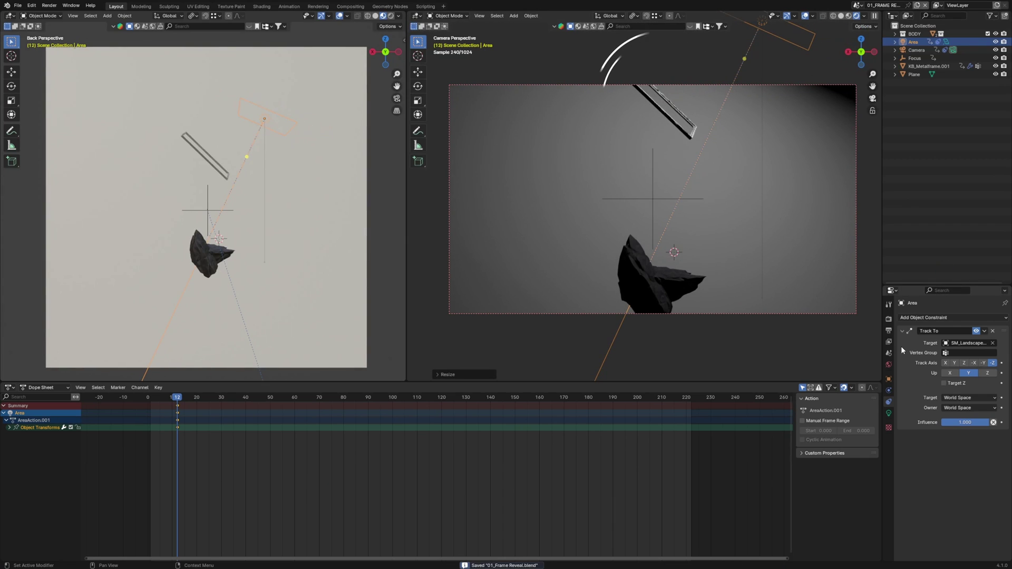
Set the area light's power to 1 W and narrow its beam spread.
{"action": "left_click", "coordinate": [888, 414]}
{"action": "type", "text": "1"}
{"action": "key", "text": "Return"}
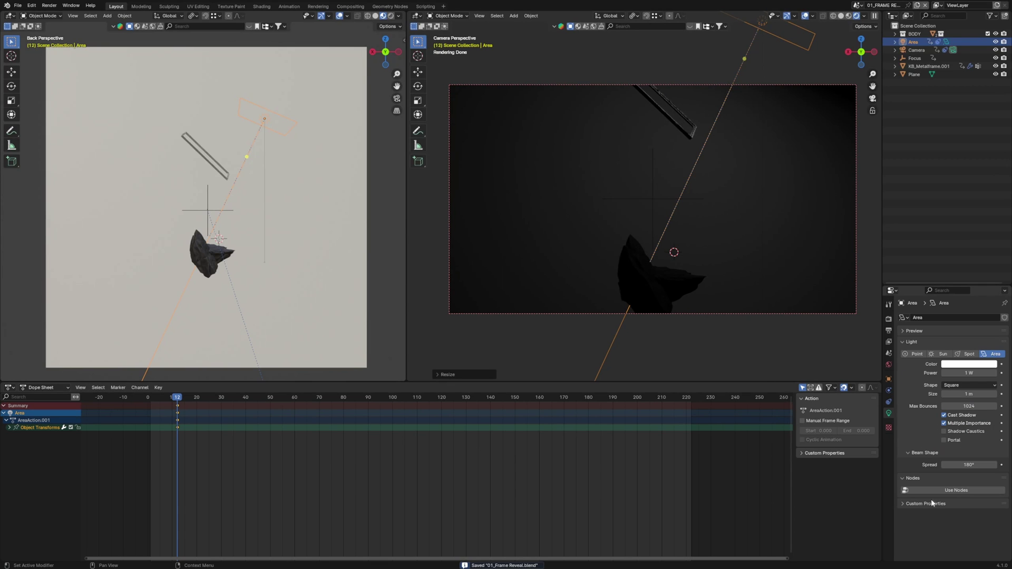
{"action": "left_click_drag", "start_coordinate": [968, 464], "coordinate": [827, 464]}
{"action": "left_click_drag", "start_coordinate": [948, 489], "coordinate": [933, 489]}
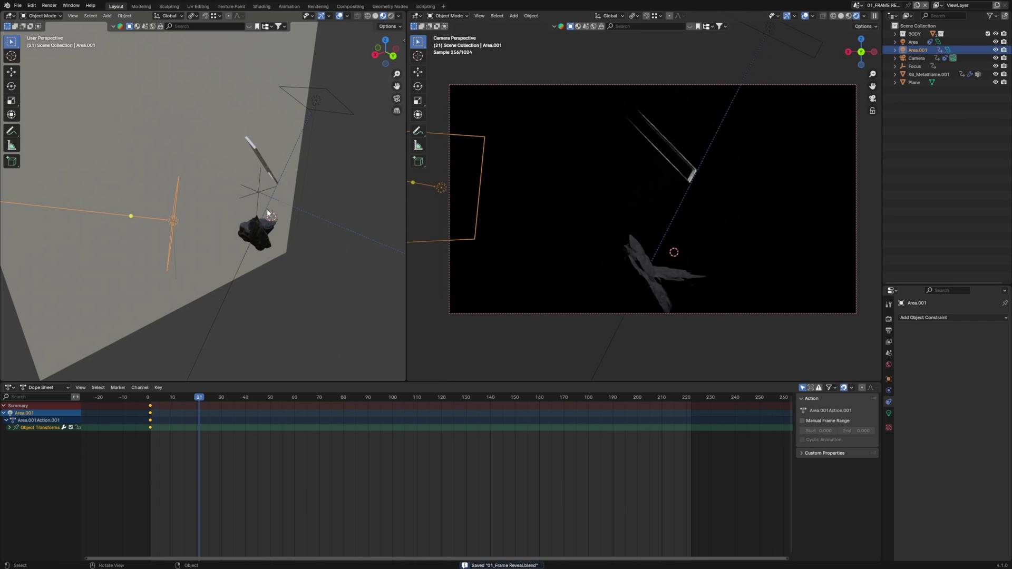
Rotate the Area.001 light about the global Z axis at frame 21.
{"action": "key", "text": "r"}
{"action": "key", "text": "z"}
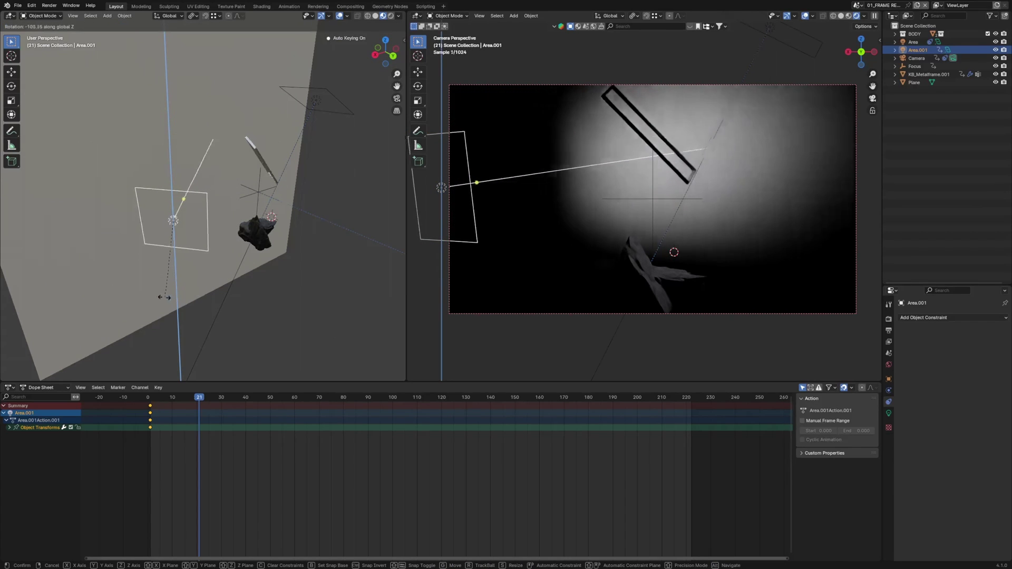
{"action": "left_click", "coordinate": [110, 292]}
{"action": "middle_click_drag", "start_coordinate": [288, 279], "coordinate": [259, 238]}
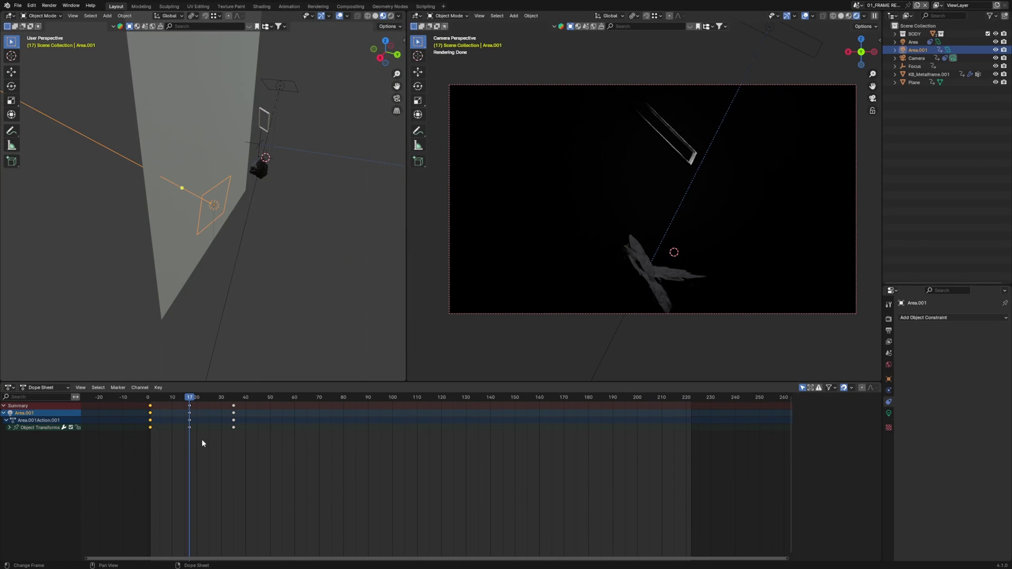
Move the Area.001 light's keyframes from frame 17 to frame 1 and play the animation from the start.
{"action": "left_click_drag", "start_coordinate": [205, 448], "coordinate": [176, 395]}
{"action": "key", "text": "g"}
{"action": "left_click", "coordinate": [188, 435]}
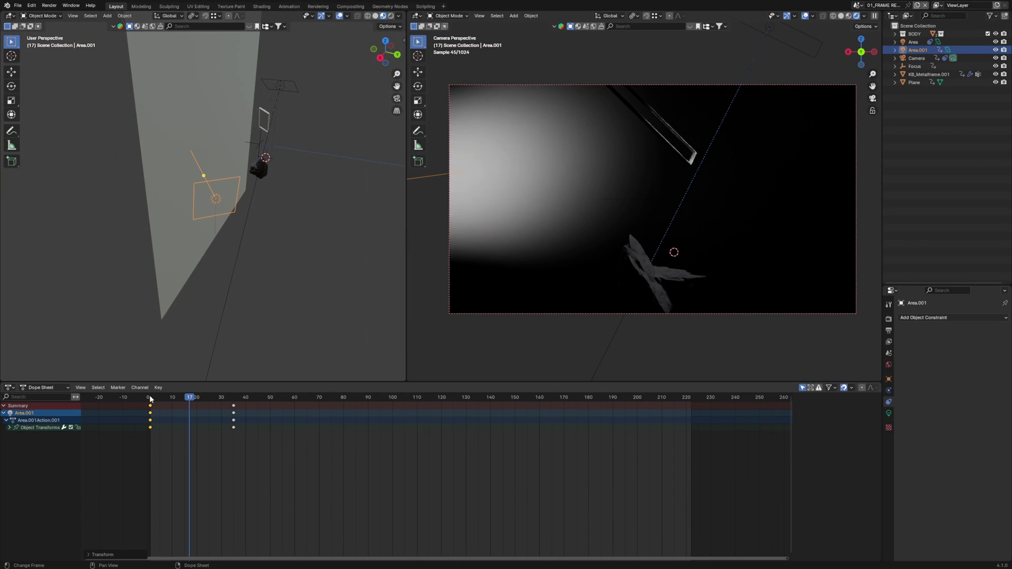
{"action": "left_click", "coordinate": [150, 399]}
{"action": "key", "text": "space"}
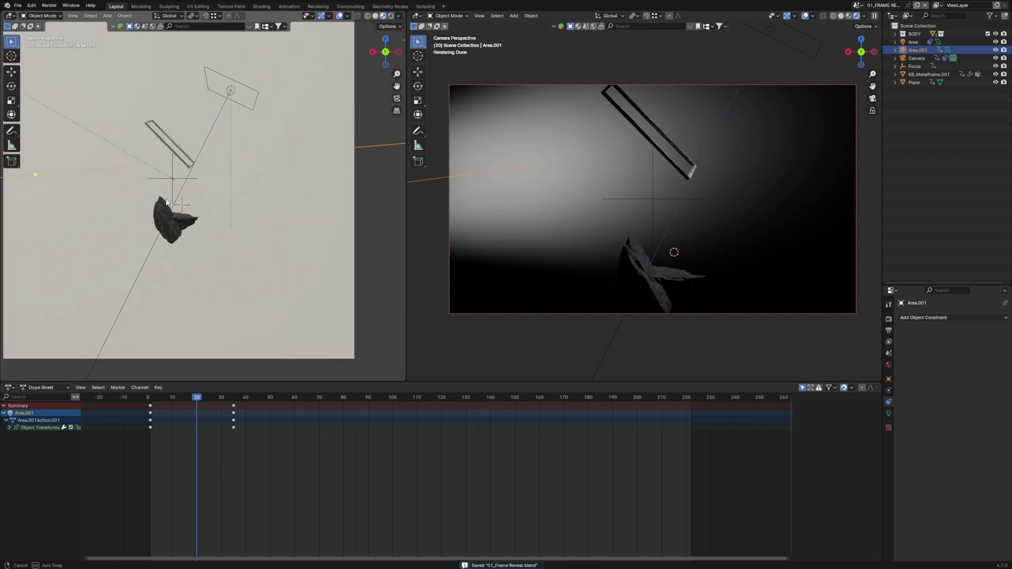
Add a third area light to the scene from the back orthographic view.
{"action": "middle_click_drag", "start_coordinate": [202, 187], "coordinate": [211, 188]}
{"action": "scroll", "coordinate": [210, 188], "scroll_direction": "down", "scroll_amount": 2}
{"action": "left_click", "coordinate": [388, 52]}
{"action": "key", "text": "shift+a"}
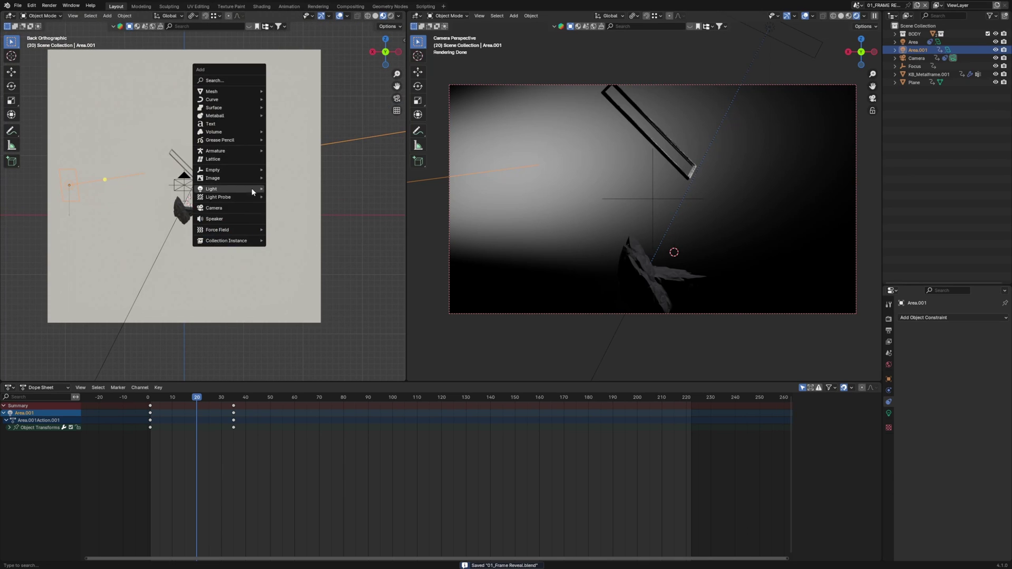
{"action": "left_click", "coordinate": [283, 215]}
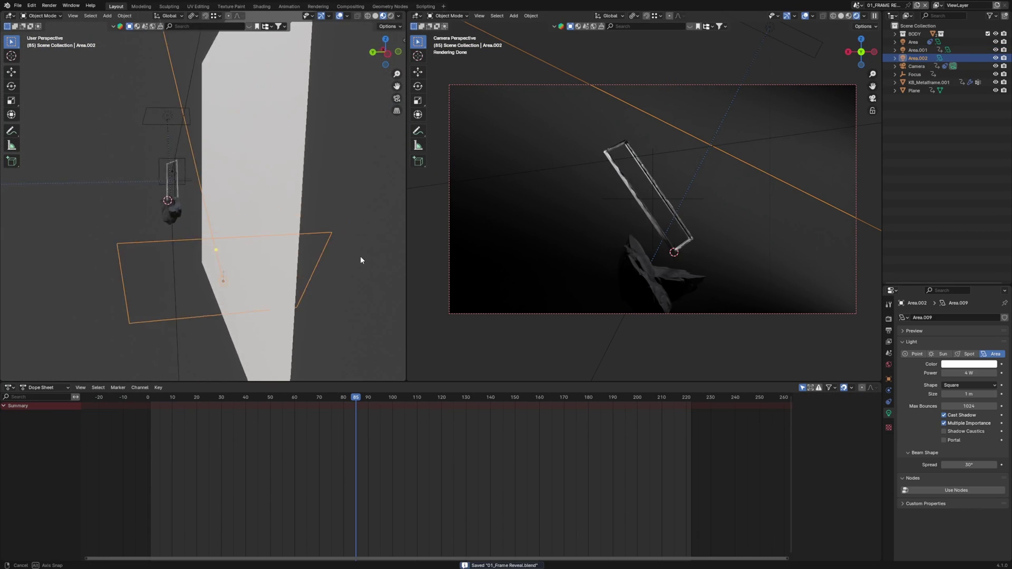
Move the Area.002 light closer to the metal frame.
{"action": "middle_click_drag", "start_coordinate": [360, 257], "coordinate": [17, 236]}
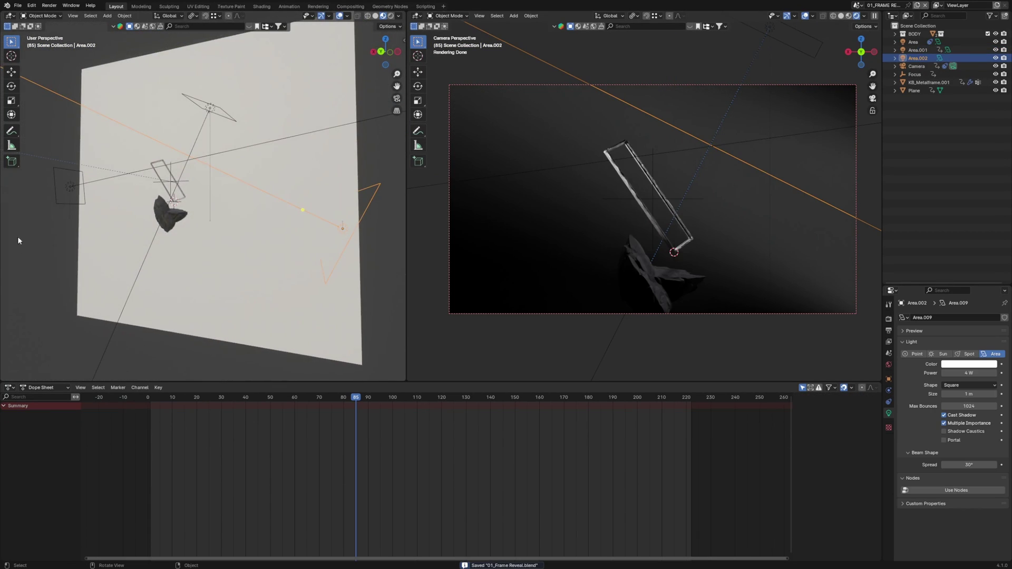
{"action": "left_click", "coordinate": [380, 52]}
{"action": "key", "text": "g"}
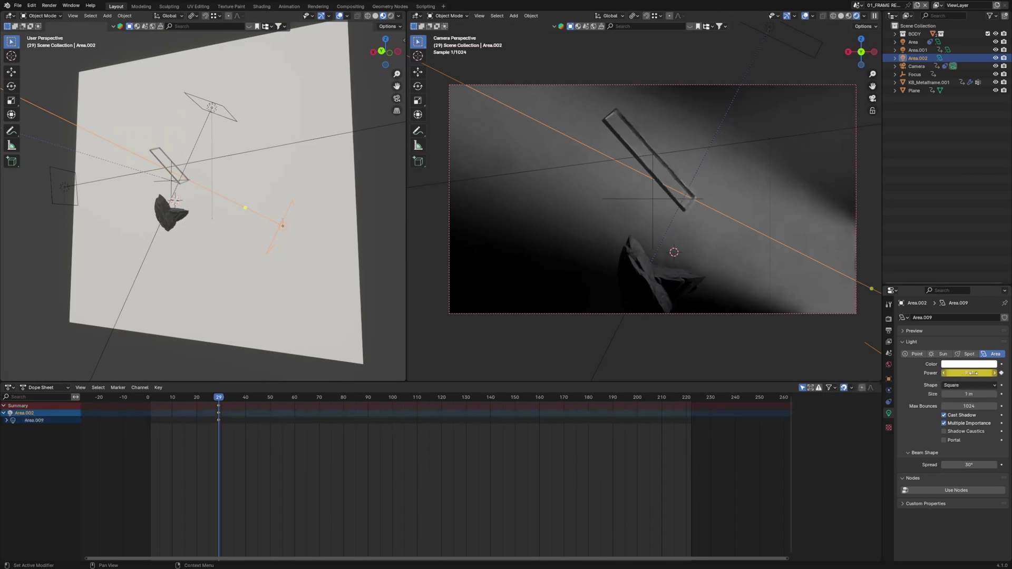
Retime the Area.002 light's power keyframe, then keyframe its power at 0 W on another frame and play the animation.
{"action": "key", "text": "g"}
{"action": "left_click", "coordinate": [306, 423]}
{"action": "left_click_drag", "start_coordinate": [248, 396], "coordinate": [296, 410]}
{"action": "left_click", "coordinate": [963, 372]}
{"action": "type", "text": "0"}
{"action": "key", "text": "Return"}
{"action": "key", "text": "i"}
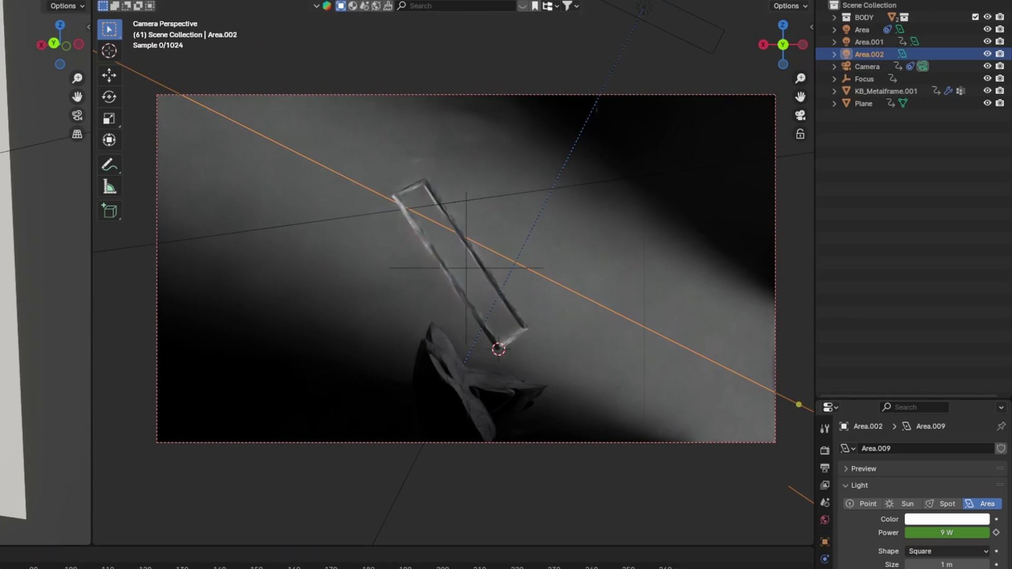
{"action": "key", "text": "space"}
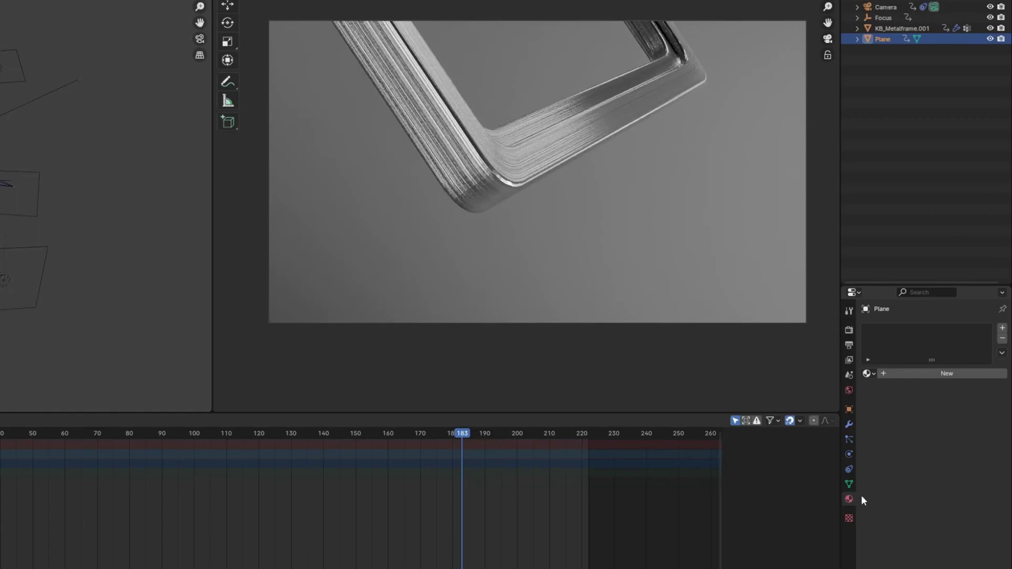
Give the Plane a new material with a darkened base color and save the file.
{"action": "left_click", "coordinate": [848, 498]}
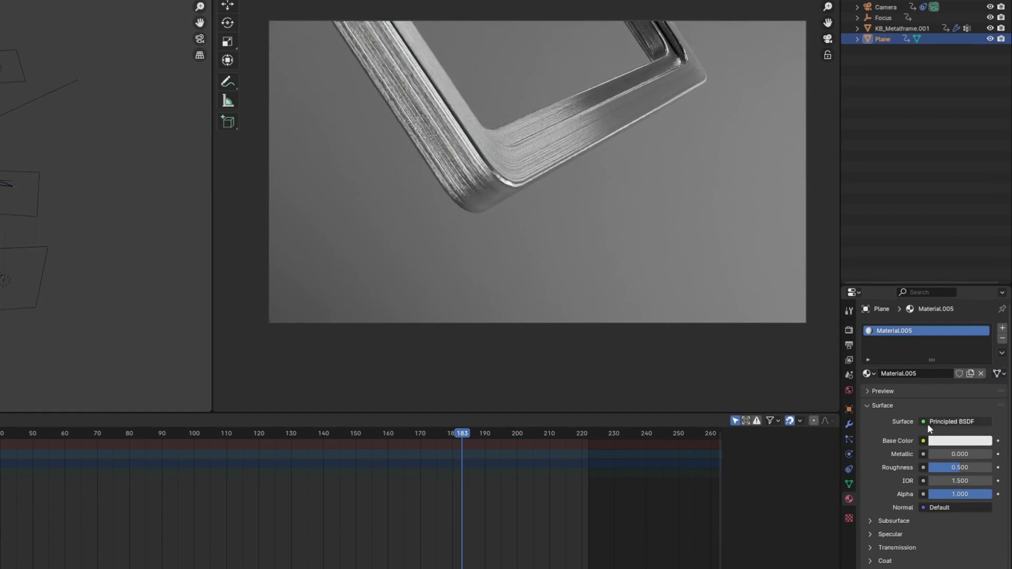
{"action": "left_click", "coordinate": [947, 440]}
{"action": "left_click_drag", "start_coordinate": [982, 284], "coordinate": [983, 316]}
{"action": "key", "text": "ctrl+s"}
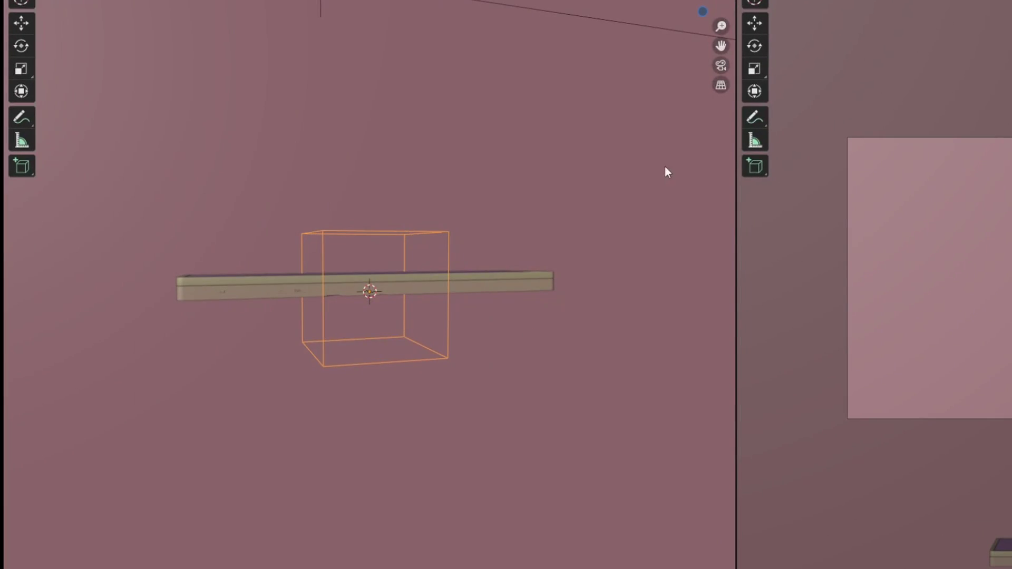
Scale the cube empty along X from the front view to enclose the keyboard body.
{"action": "key", "text": "KP_1"}
{"action": "key", "text": "x"}
{"action": "left_click", "coordinate": [691, 316]}
{"action": "middle_click_drag", "start_coordinate": [690, 317], "coordinate": [374, 327]}
Parent the keyboard body parts to the cube empty that surrounds them.
{"action": "left_click", "coordinate": [373, 327]}
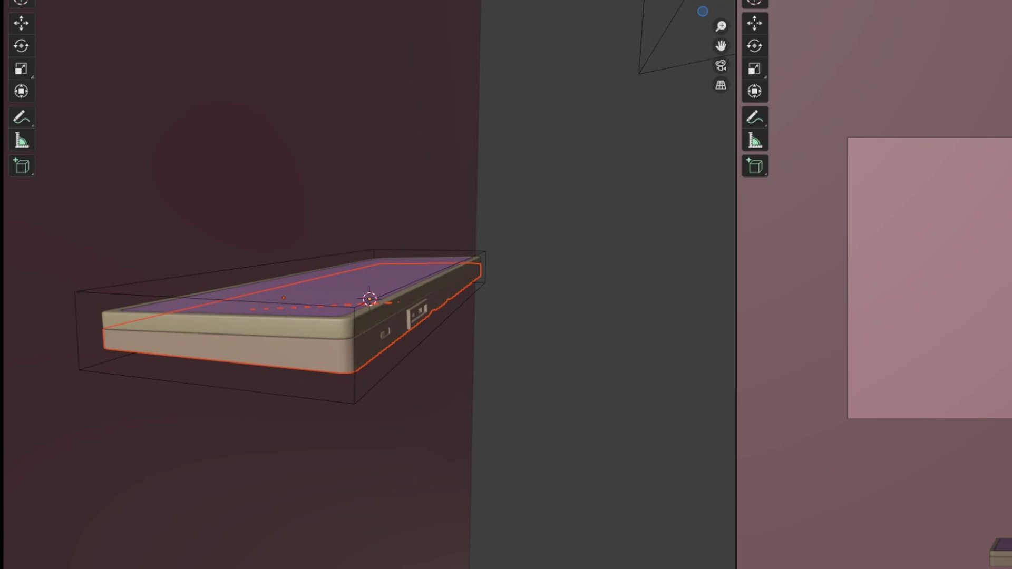
{"action": "left_click", "coordinate": [317, 290], "text": "shift"}
{"action": "left_click", "coordinate": [482, 252], "text": "shift"}
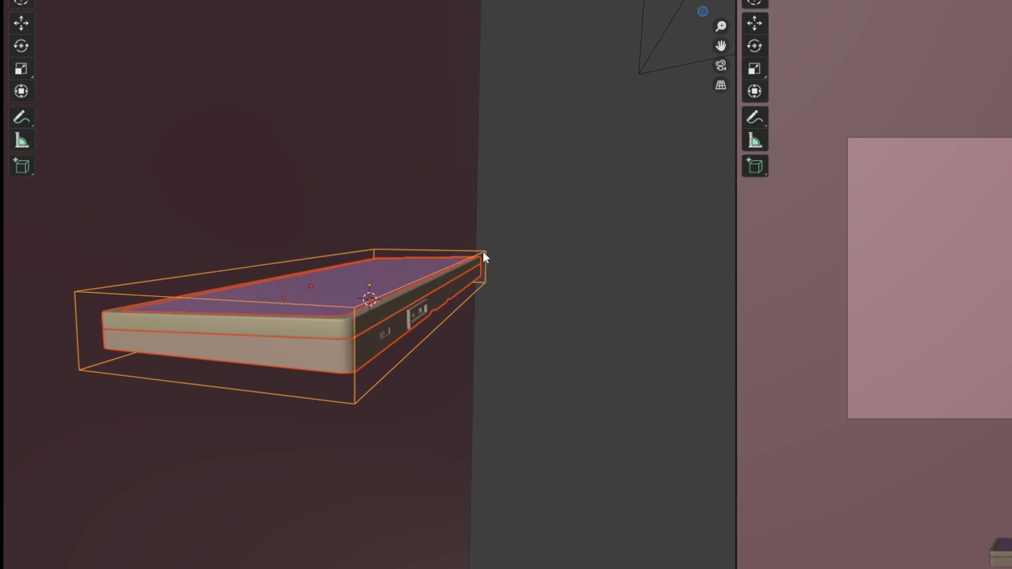
{"action": "key", "text": "ctrl+p"}
{"action": "left_click", "coordinate": [463, 265]}
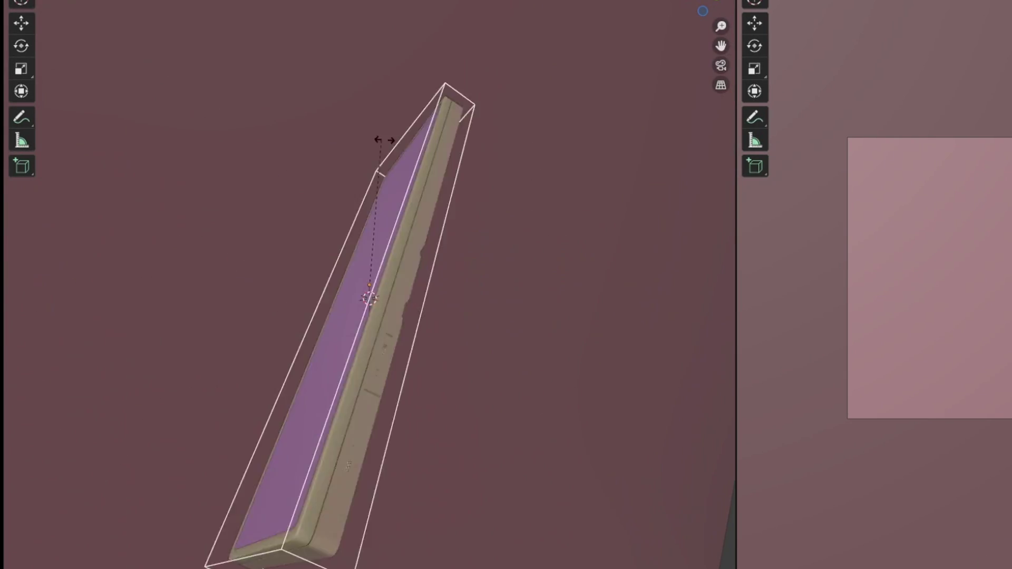
Add a path curve, move it into the camera frame and rotate it to run diagonally across the view.
{"action": "key", "text": "shift+a"}
{"action": "mouse_move", "coordinate": [696, 174]}
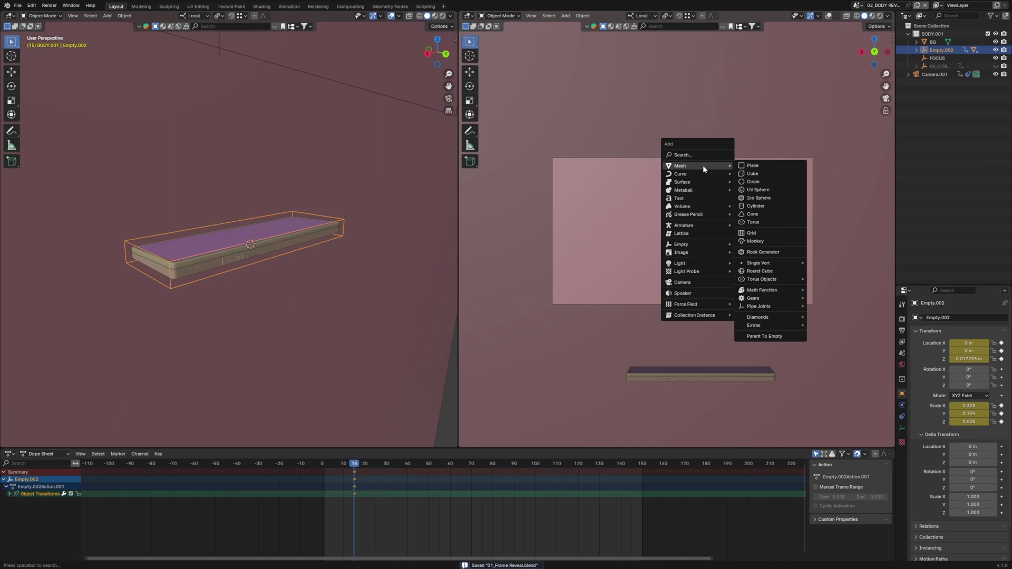
{"action": "left_click", "coordinate": [764, 208]}
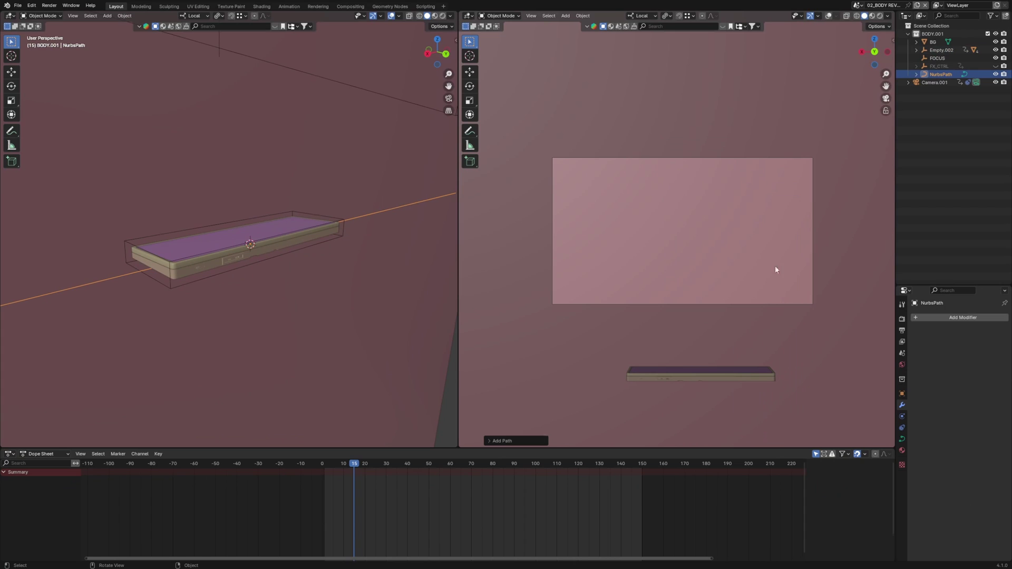
{"action": "scroll", "coordinate": [703, 235], "scroll_direction": "down", "scroll_amount": 2}
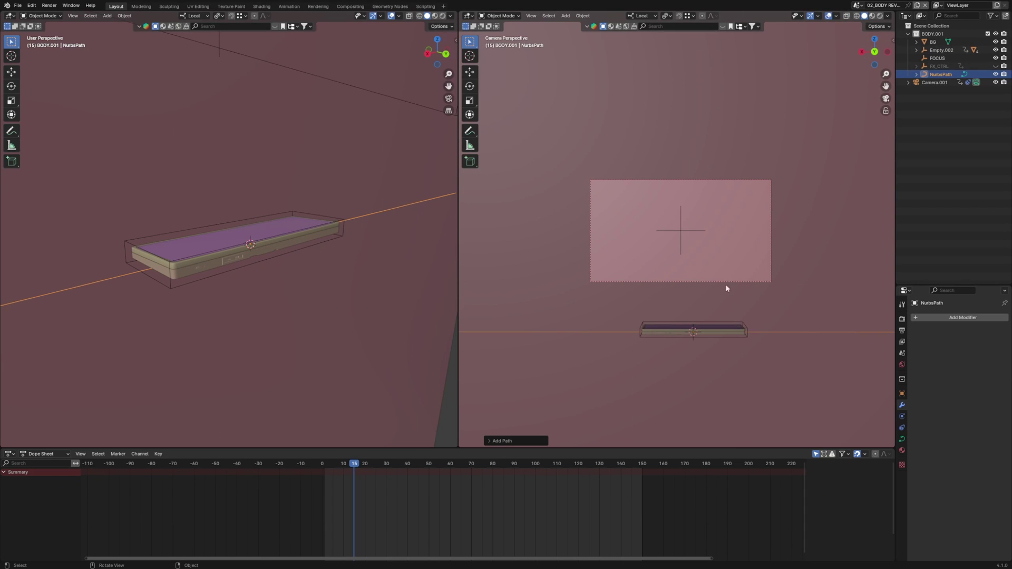
{"action": "key", "text": "g"}
{"action": "left_click", "coordinate": [717, 208]}
{"action": "key", "text": "r"}
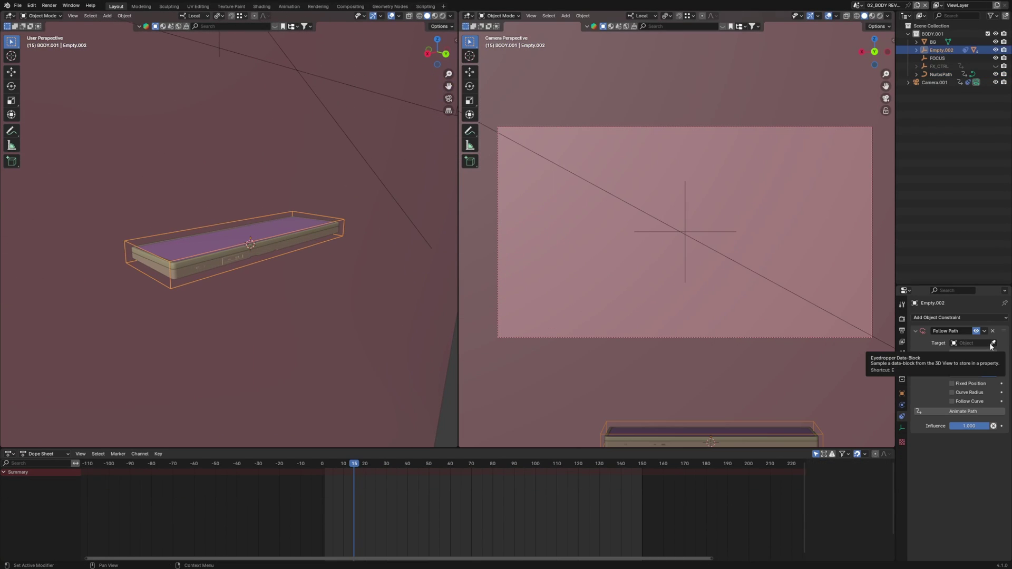
Target the Follow Path constraint of Empty.002 to the NurbsPath curve and adjust its offset to move the body along the path.
{"action": "left_click", "coordinate": [992, 342]}
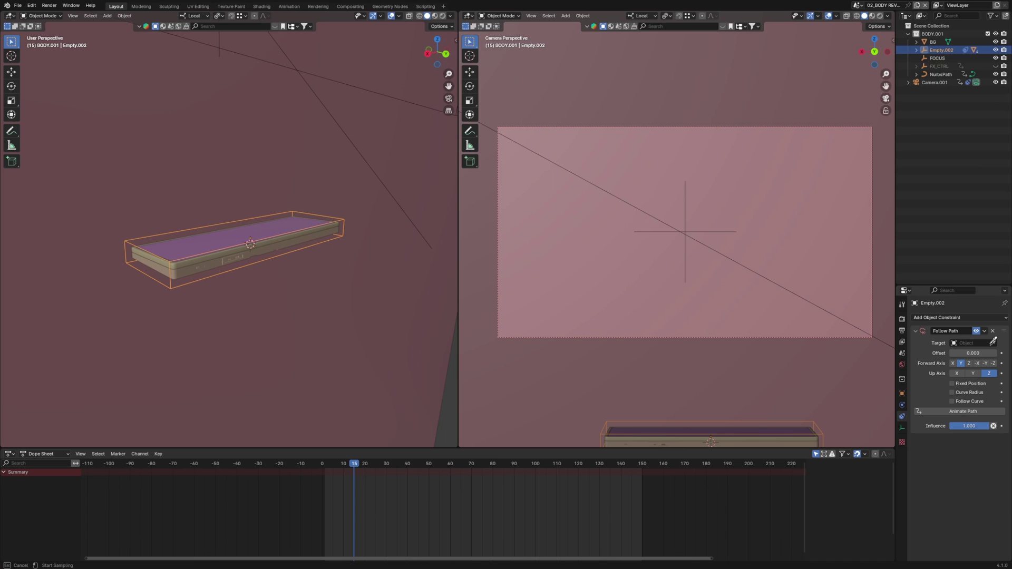
{"action": "left_click", "coordinate": [992, 343]}
{"action": "left_click", "coordinate": [759, 272]}
{"action": "key", "text": "ctrl+s"}
{"action": "left_click_drag", "start_coordinate": [974, 353], "coordinate": [938, 353]}
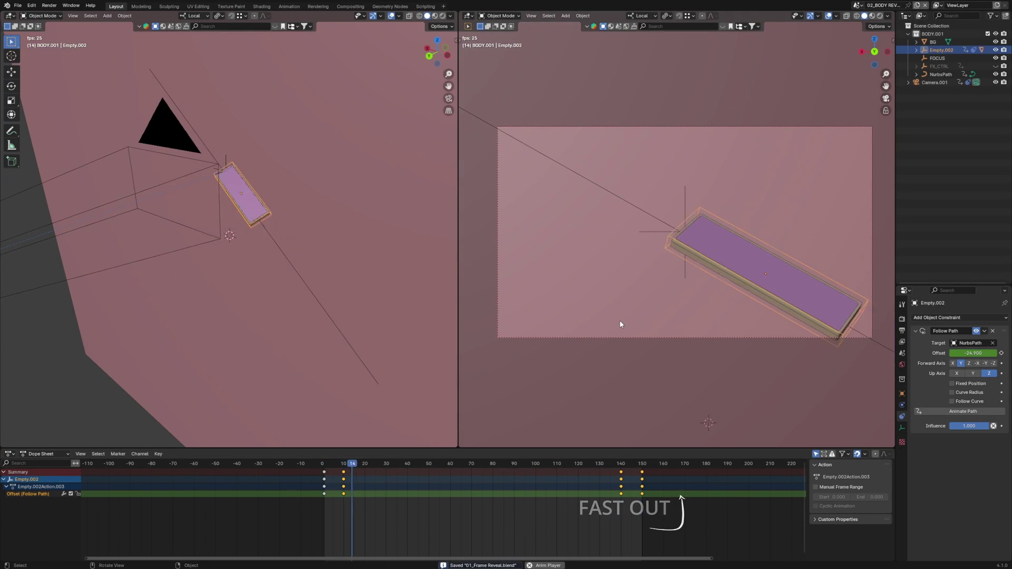
{"action": "key", "text": "space"}
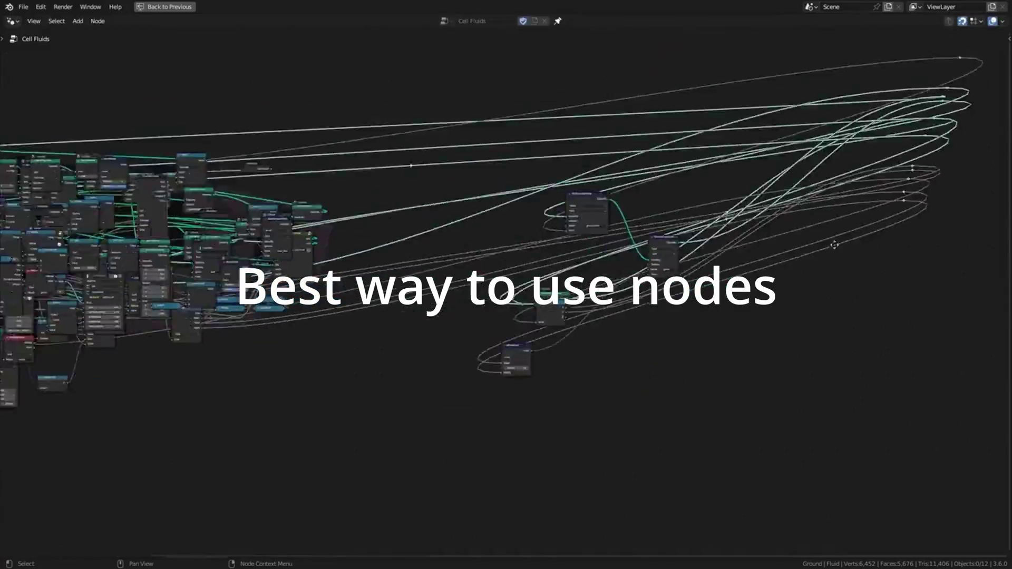
{"action": "middle_click_drag", "start_coordinate": [834, 245], "coordinate": [402, 113]}
{"action": "key", "text": "ctrl+shift+d"}
{"action": "left_click", "coordinate": [402, 114]}
{"action": "key", "text": "ctrl+shift+d"}
{"action": "left_click", "coordinate": [434, 462]}
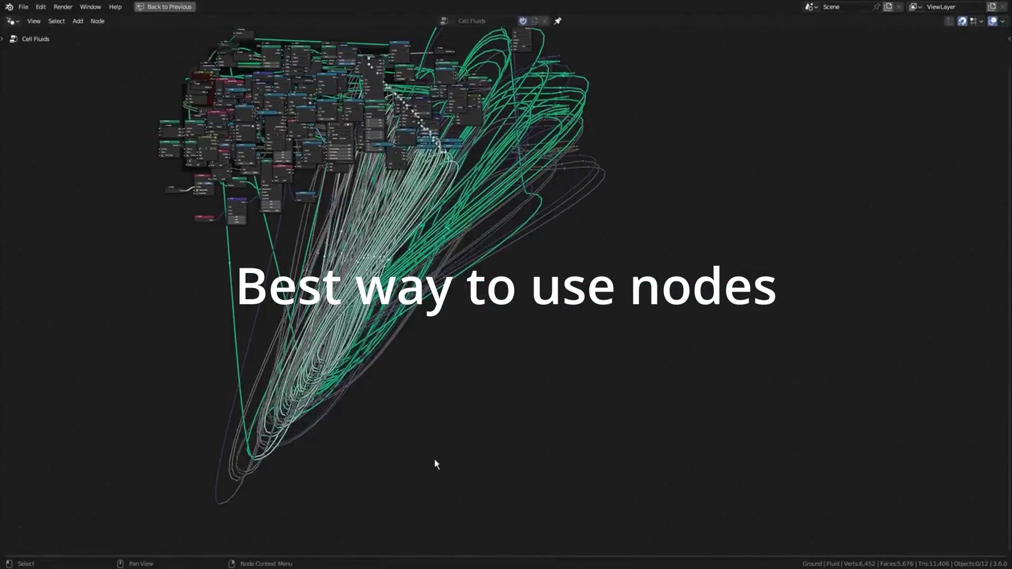
{"action": "key", "text": "ctrl+shift+d"}
{"action": "left_click", "coordinate": [602, 479]}
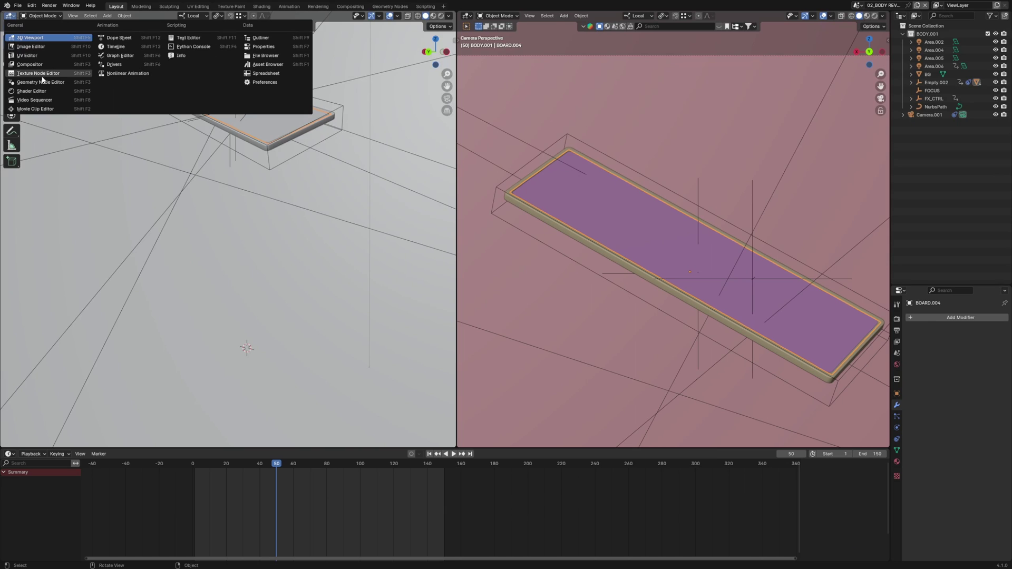
Open the Geometry Node Editor beside the camera view and create a new node tree for BOARD.004.
{"action": "left_click", "coordinate": [42, 77]}
{"action": "left_click", "coordinate": [224, 17]}
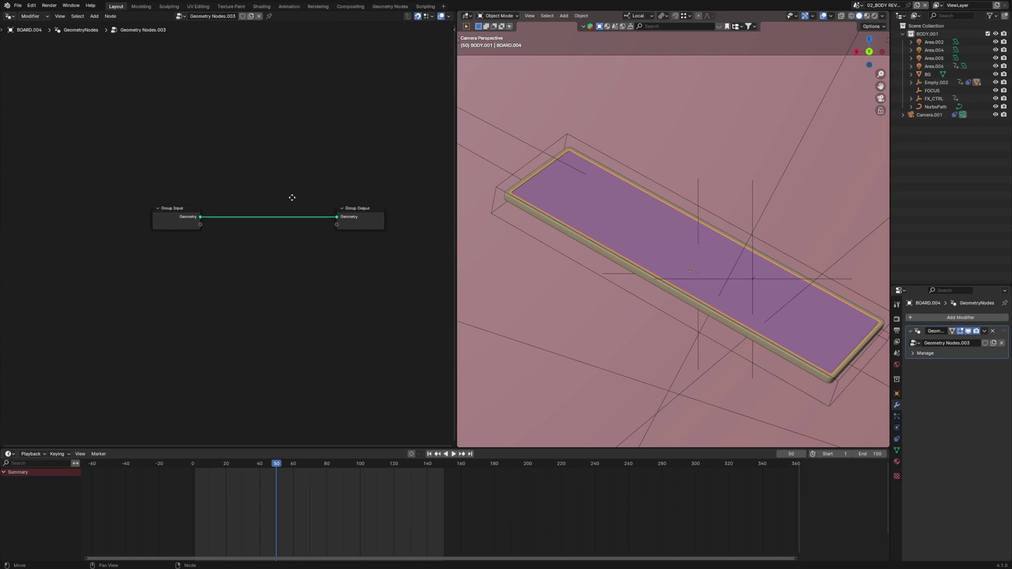
{"action": "scroll", "coordinate": [273, 204], "scroll_direction": "up", "scroll_amount": 5}
{"action": "middle_click_drag", "start_coordinate": [291, 197], "coordinate": [246, 227]}
Examine the grid of faces on BOARD.004 in Edit Mode by selecting different groups of faces.
{"action": "key", "text": "Tab"}
{"action": "left_click_drag", "start_coordinate": [732, 181], "coordinate": [511, 263]}
{"action": "left_click_drag", "start_coordinate": [675, 148], "coordinate": [506, 221]}
{"action": "left_click_drag", "start_coordinate": [622, 209], "coordinate": [843, 308]}
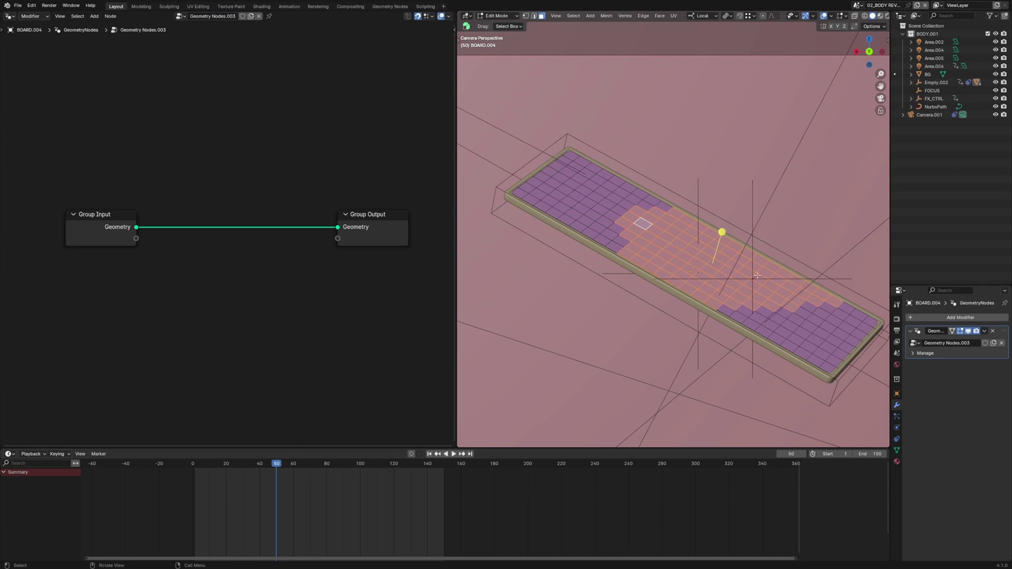
{"action": "left_click_drag", "start_coordinate": [849, 252], "coordinate": [685, 352]}
{"action": "left_click_drag", "start_coordinate": [865, 292], "coordinate": [701, 357]}
{"action": "left_click_drag", "start_coordinate": [811, 198], "coordinate": [506, 265]}
{"action": "left_click_drag", "start_coordinate": [722, 168], "coordinate": [507, 256]}
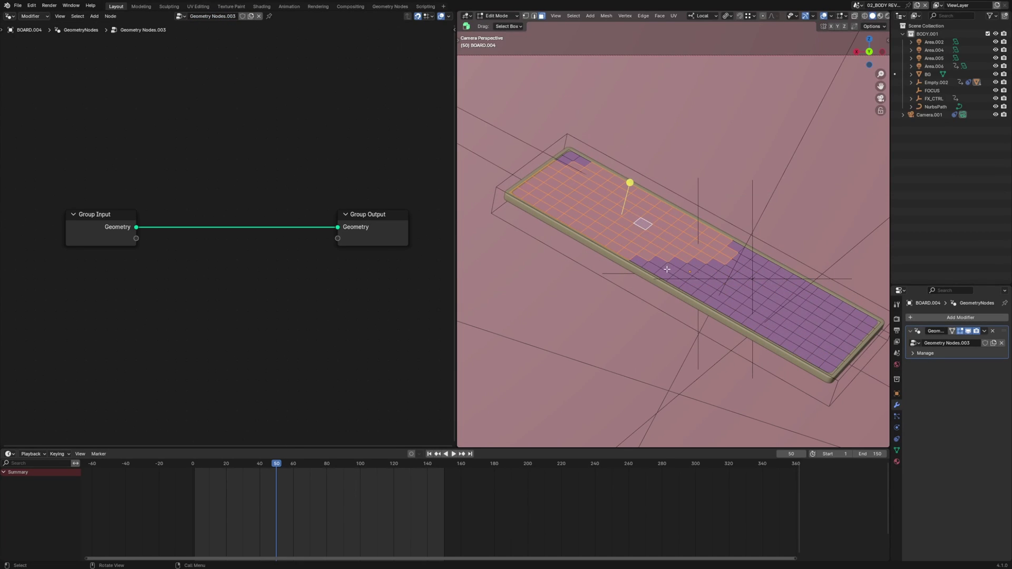
{"action": "key", "text": "Tab"}
Insert a Split Edges node followed by a Scale Elements node between Group Input and Group Output.
{"action": "key", "text": "shift+a"}
{"action": "type", "text": "spl"}
{"action": "left_click", "coordinate": [256, 269]}
{"action": "left_click", "coordinate": [206, 209]}
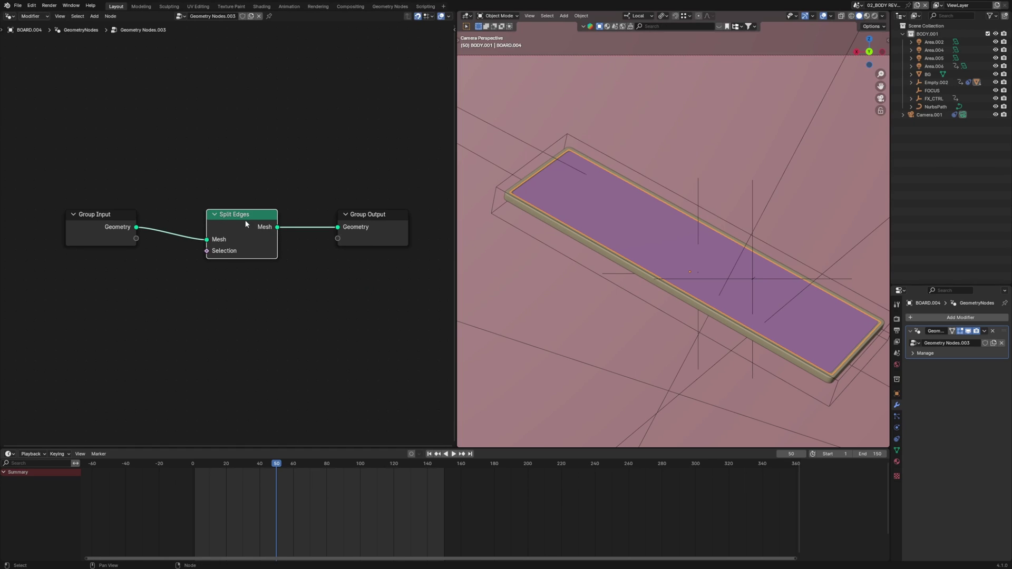
{"action": "left_click_drag", "start_coordinate": [245, 220], "coordinate": [213, 212]}
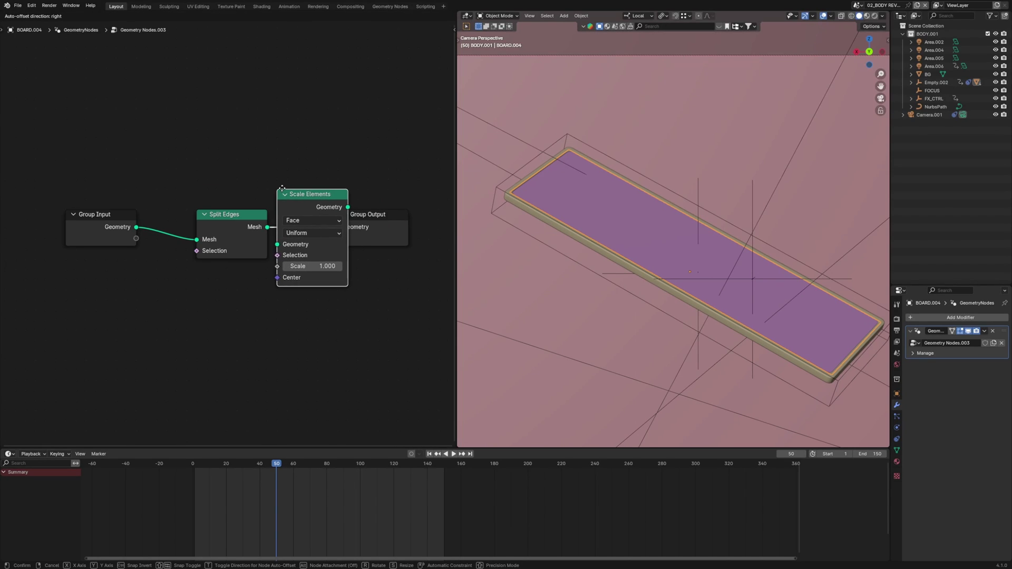
{"action": "left_click", "coordinate": [312, 189]}
{"action": "left_click_drag", "start_coordinate": [345, 266], "coordinate": [316, 267]}
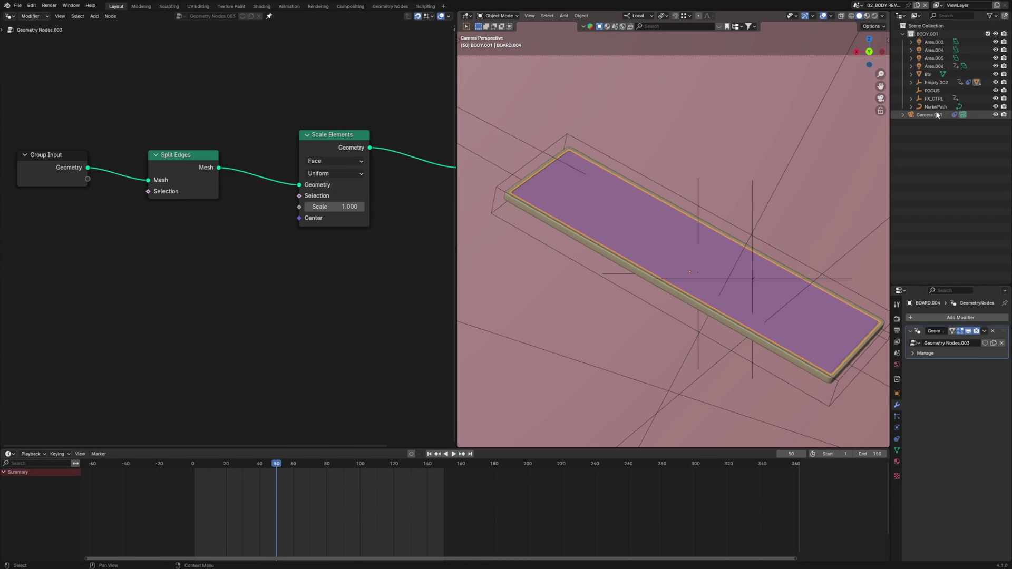
Bring the FX_CTRL empty into the node tree as an Object Info node and place it below Group Input.
{"action": "left_click", "coordinate": [936, 108]}
{"action": "left_click", "coordinate": [933, 99]}
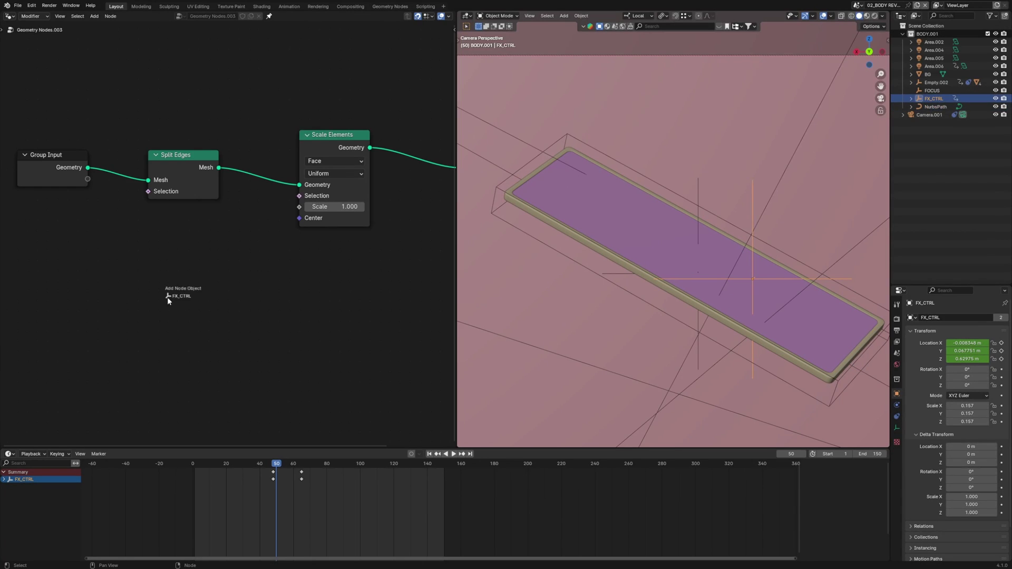
{"action": "left_click_drag", "start_coordinate": [167, 301], "coordinate": [19, 255]}
{"action": "middle_click_drag", "start_coordinate": [141, 297], "coordinate": [286, 273]}
{"action": "left_click_drag", "start_coordinate": [200, 225], "coordinate": [178, 202]}
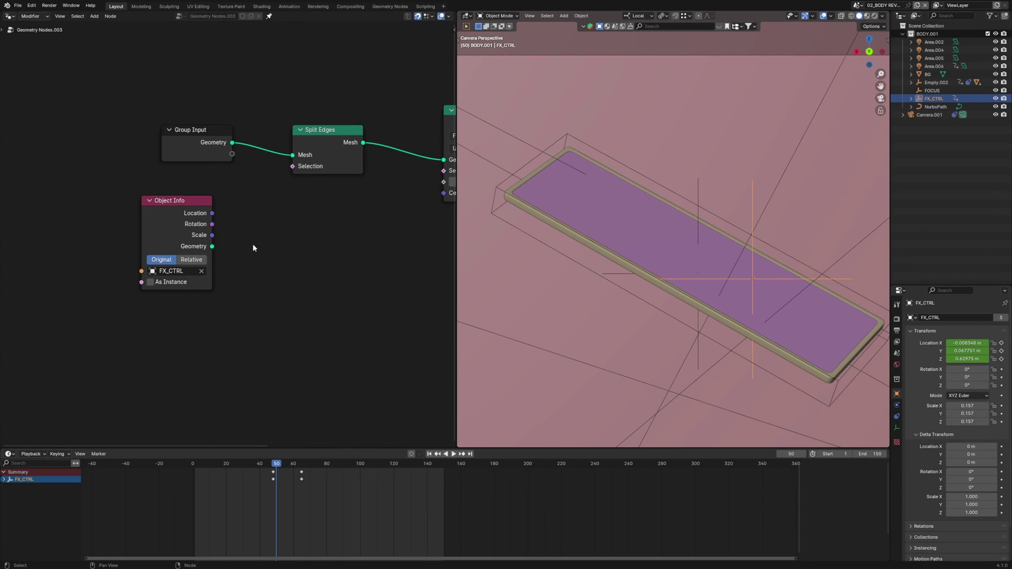
Add a Position node below the Object Info node.
{"action": "key", "text": "shift+a"}
{"action": "type", "text": "pos"}
{"action": "left_click", "coordinate": [321, 264]}
{"action": "left_click", "coordinate": [139, 306]}
Add a Vector Math node set to Subtract that takes the FX_CTRL location minus the face position.
{"action": "key", "text": "shift+a"}
{"action": "type", "text": "vector"}
{"action": "left_click", "coordinate": [364, 279]}
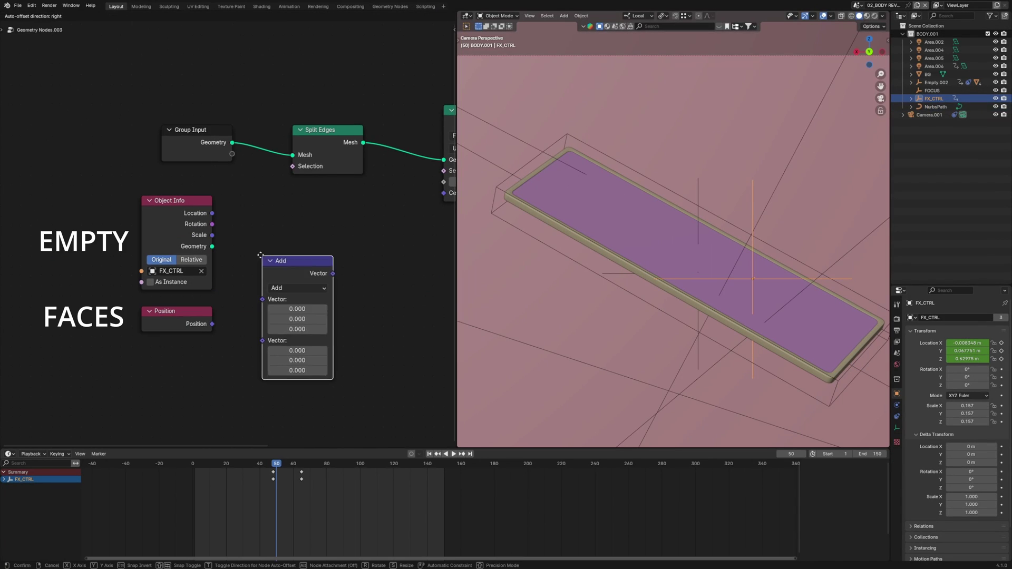
{"action": "left_click", "coordinate": [250, 235]}
{"action": "left_click_drag", "start_coordinate": [212, 213], "coordinate": [250, 283]}
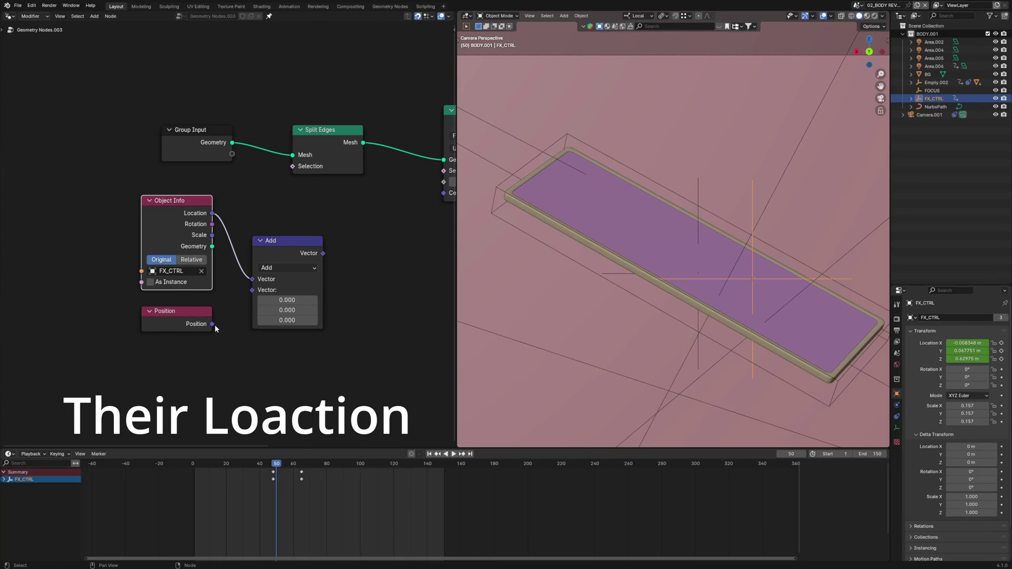
{"action": "left_click", "coordinate": [285, 306]}
{"action": "middle_click_drag", "start_coordinate": [357, 292], "coordinate": [313, 300]}
{"action": "left_click_drag", "start_coordinate": [237, 211], "coordinate": [118, 319]}
{"action": "left_click_drag", "start_coordinate": [248, 253], "coordinate": [198, 252]}
Duplicate the Subtract node as a Dot Product with its X vector component at 6.3, feeding the scale of Scale Elements.
{"action": "left_click", "coordinate": [198, 252]}
{"action": "key", "text": "shift+d"}
{"action": "left_click", "coordinate": [278, 231]}
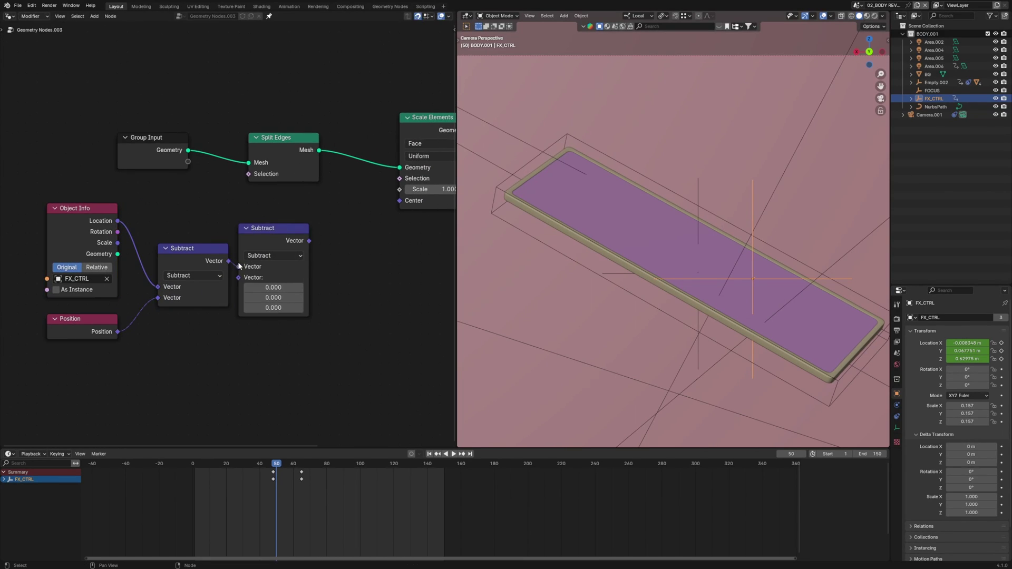
{"action": "left_click", "coordinate": [301, 253]}
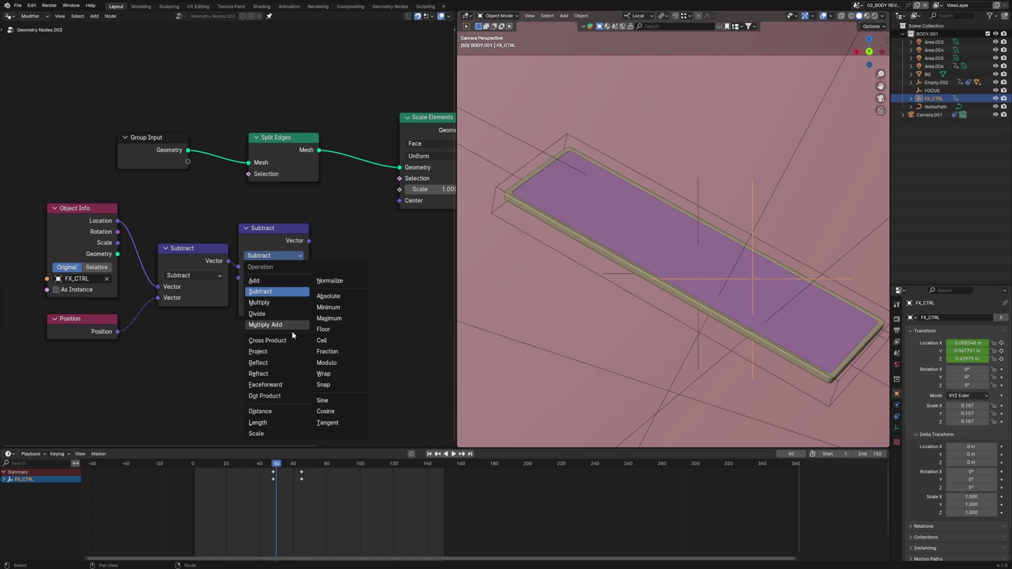
{"action": "left_click", "coordinate": [282, 398]}
{"action": "left_click_drag", "start_coordinate": [283, 241], "coordinate": [399, 189]}
{"action": "middle_click_drag", "start_coordinate": [370, 291], "coordinate": [285, 300]}
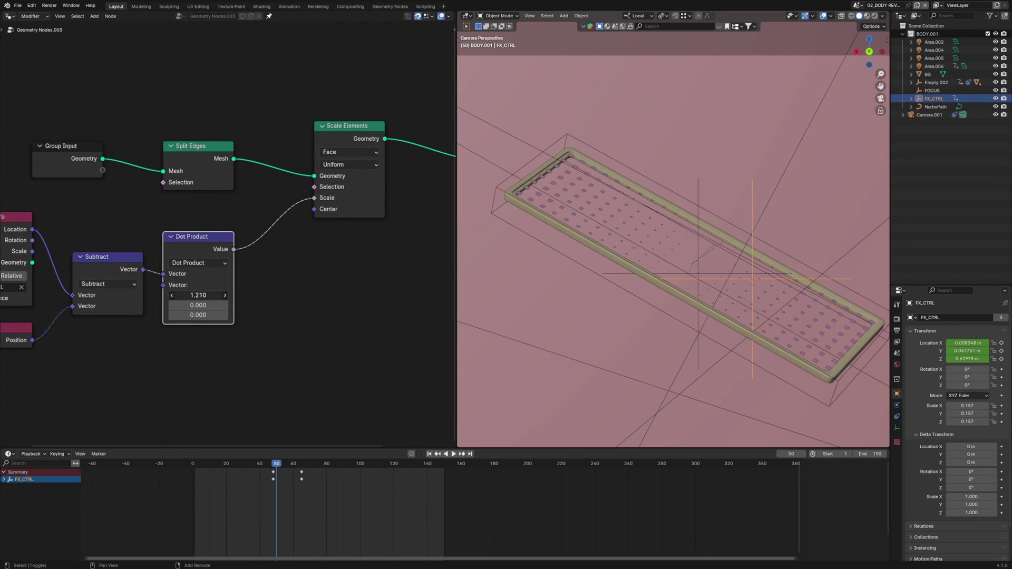
{"action": "left_click_drag", "start_coordinate": [198, 295], "coordinate": [258, 295]}
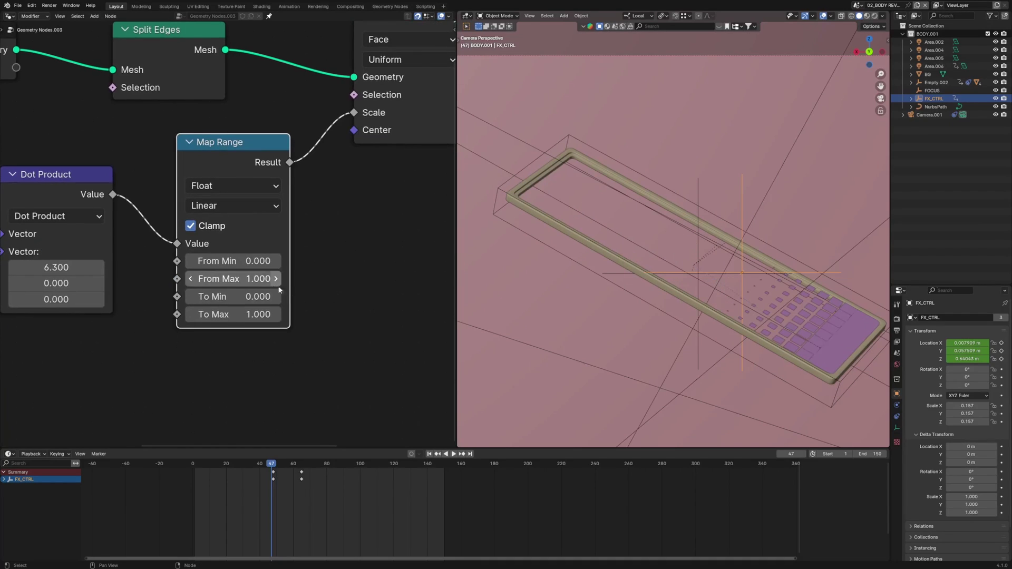
Set the To Min value of the Map Range node to 1 and save the file.
{"action": "scroll", "coordinate": [752, 313], "scroll_direction": "down", "scroll_amount": 2}
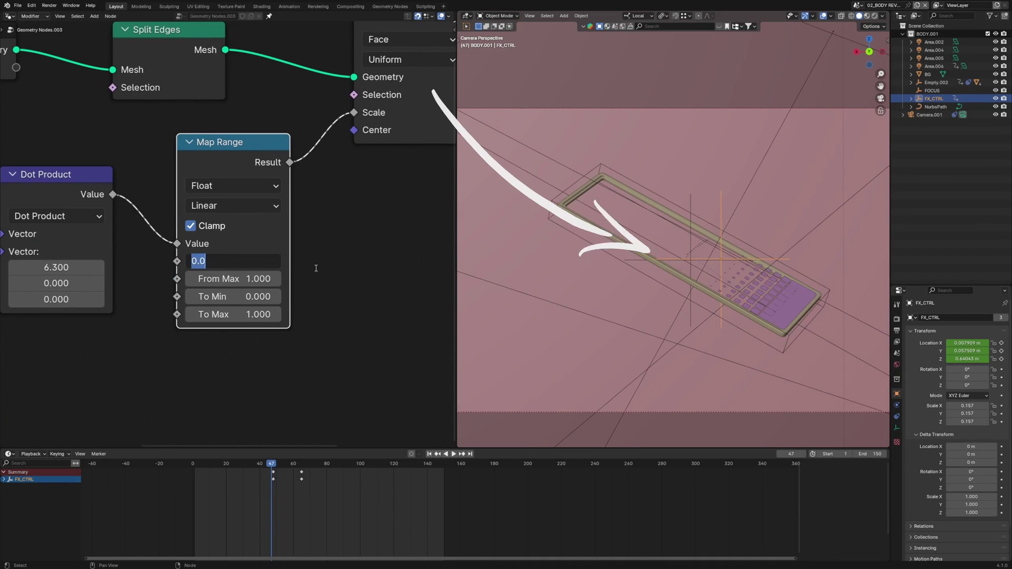
{"action": "key", "text": "Tab"}
{"action": "key", "text": "Tab"}
{"action": "type", "text": "1"}
{"action": "key", "text": "Return"}
{"action": "key", "text": "ctrl+s"}
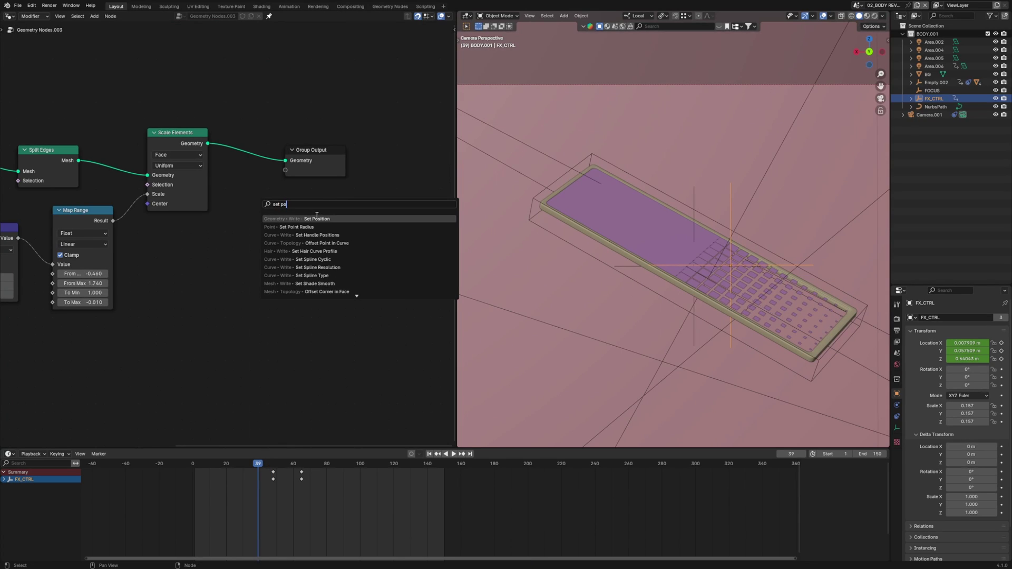
Insert a Set Position node after Scale Elements and link the second Map Range result to the Z input of Combine XYZ.
{"action": "key", "text": "Return"}
{"action": "left_click", "coordinate": [312, 143]}
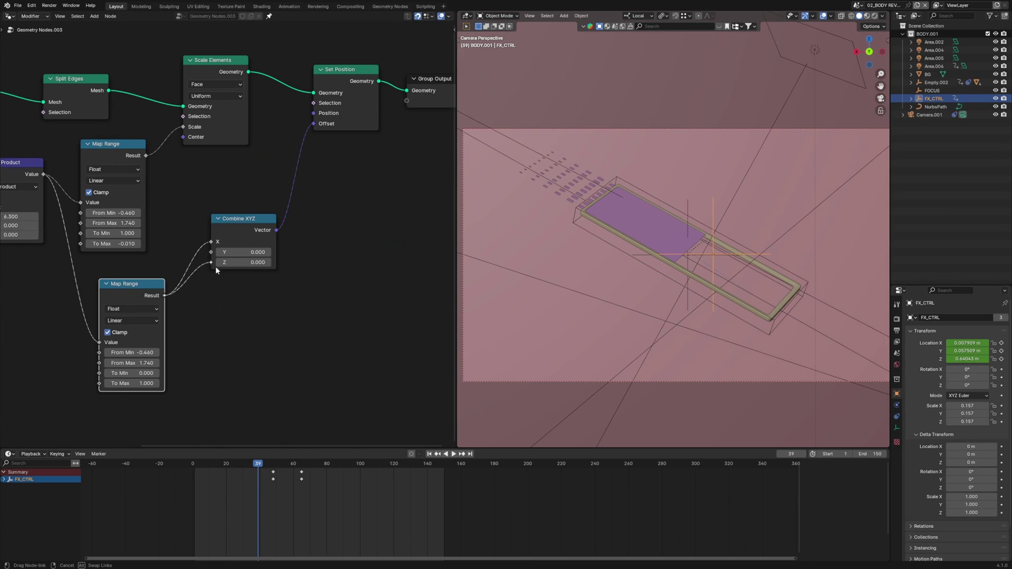
{"action": "left_click_drag", "start_coordinate": [215, 266], "coordinate": [183, 244]}
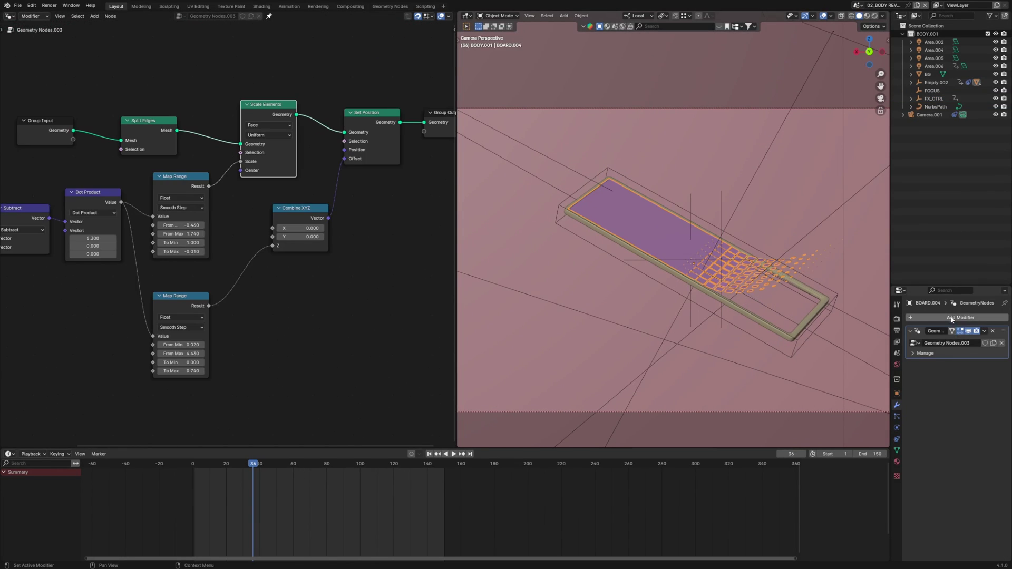
Add a Solidify modifier to BOARD.004 after its Geometry Nodes modifier.
{"action": "left_click", "coordinate": [919, 326]}
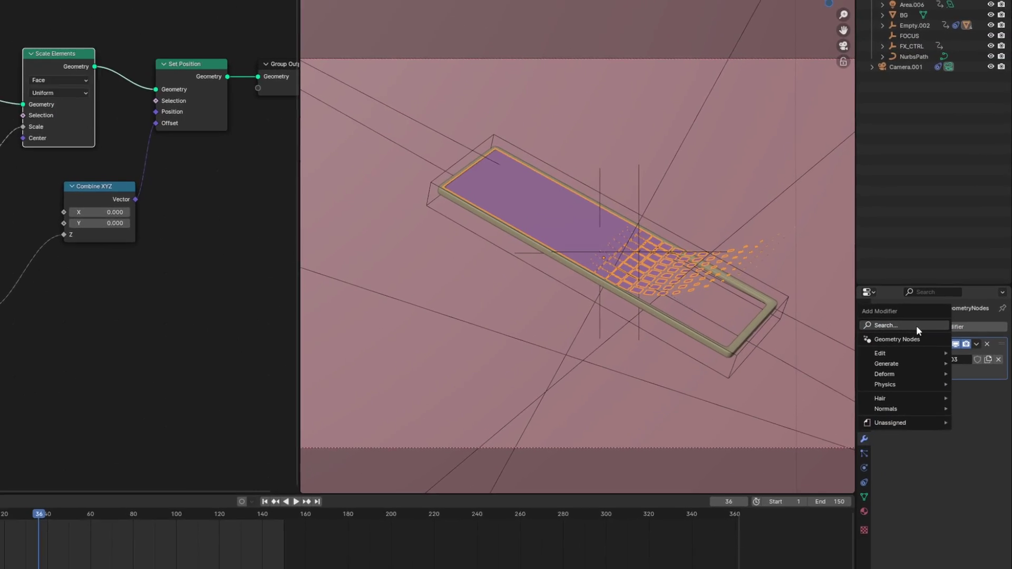
{"action": "type", "text": "soli"}
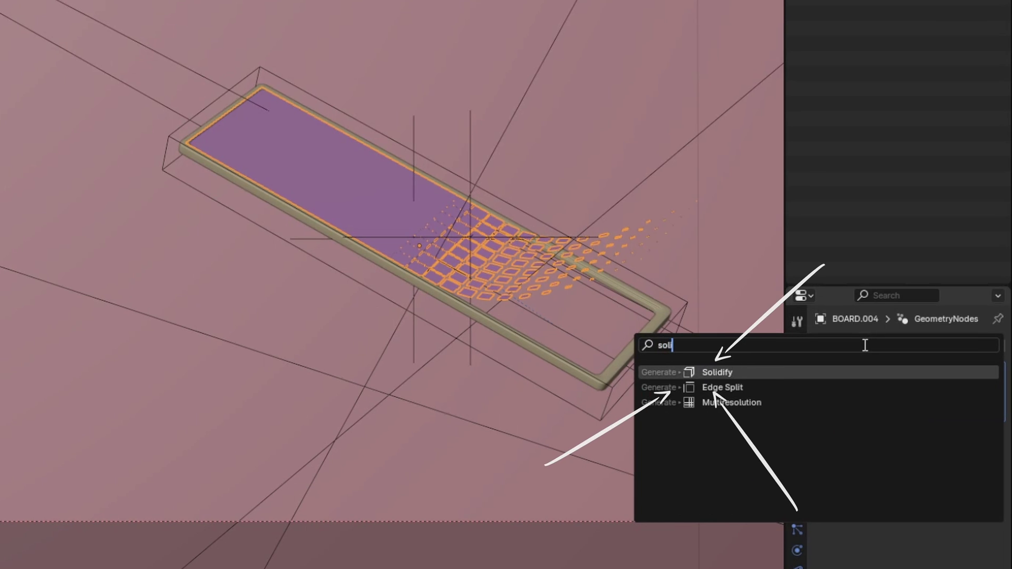
{"action": "type", "text": "d"}
{"action": "key", "text": "Return"}
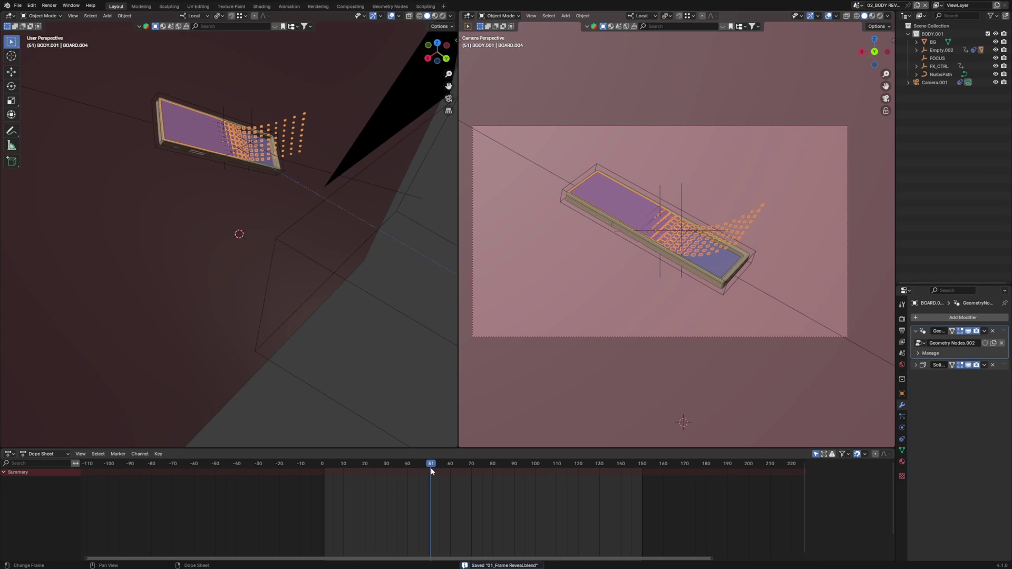
Shift the FX_CTRL keyframes 37 frames earlier so the first falls on frame 48, check the timing and save the file.
{"action": "left_click", "coordinate": [681, 213]}
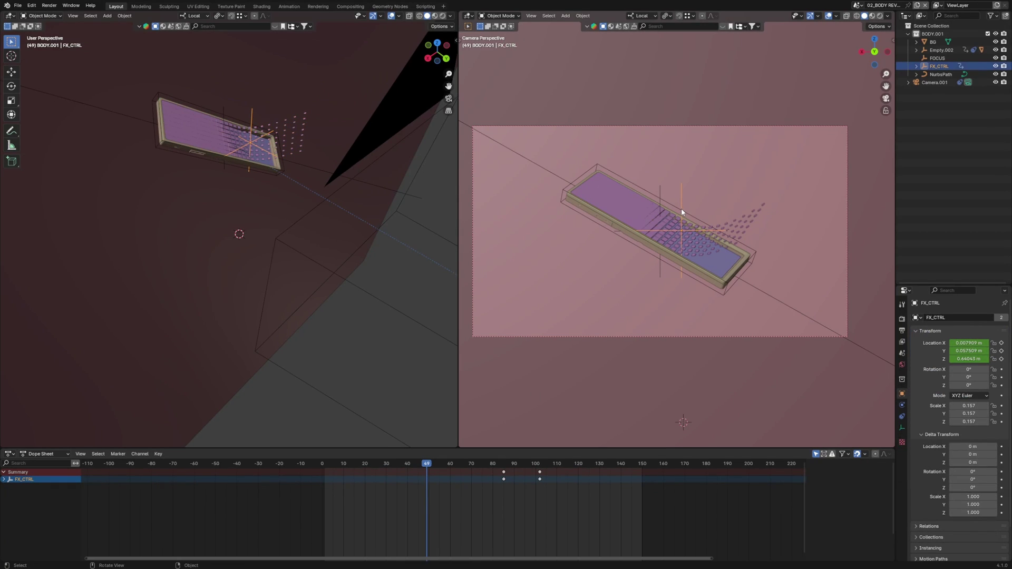
{"action": "left_click_drag", "start_coordinate": [501, 469], "coordinate": [500, 469]}
{"action": "key", "text": "g"}
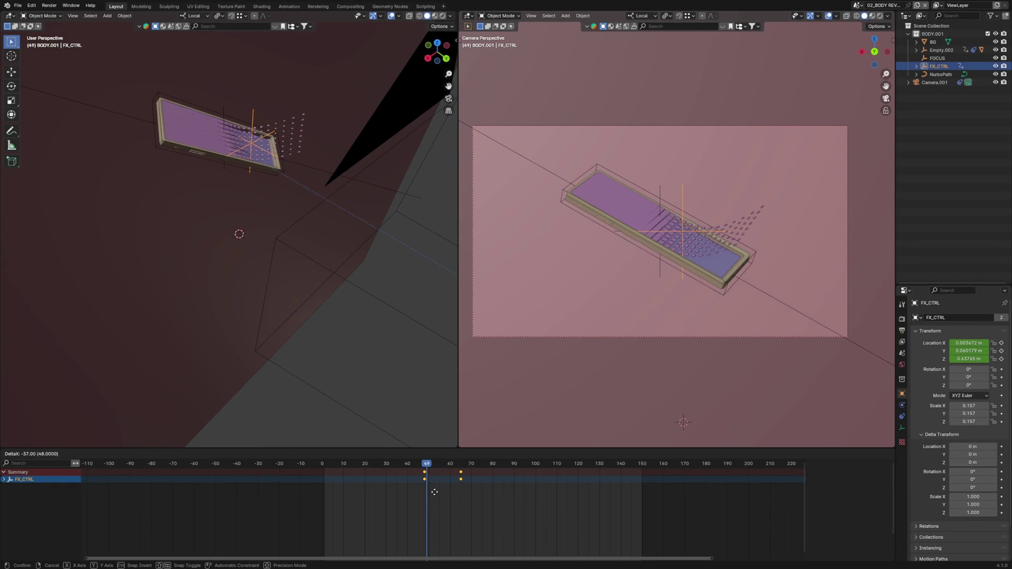
{"action": "left_click", "coordinate": [434, 492]}
{"action": "mouse_move", "coordinate": [427, 469]}
{"action": "left_mouse_down"}
{"action": "mouse_move", "coordinate": [470, 471]}
{"action": "mouse_move", "coordinate": [407, 472]}
{"action": "left_mouse_up"}
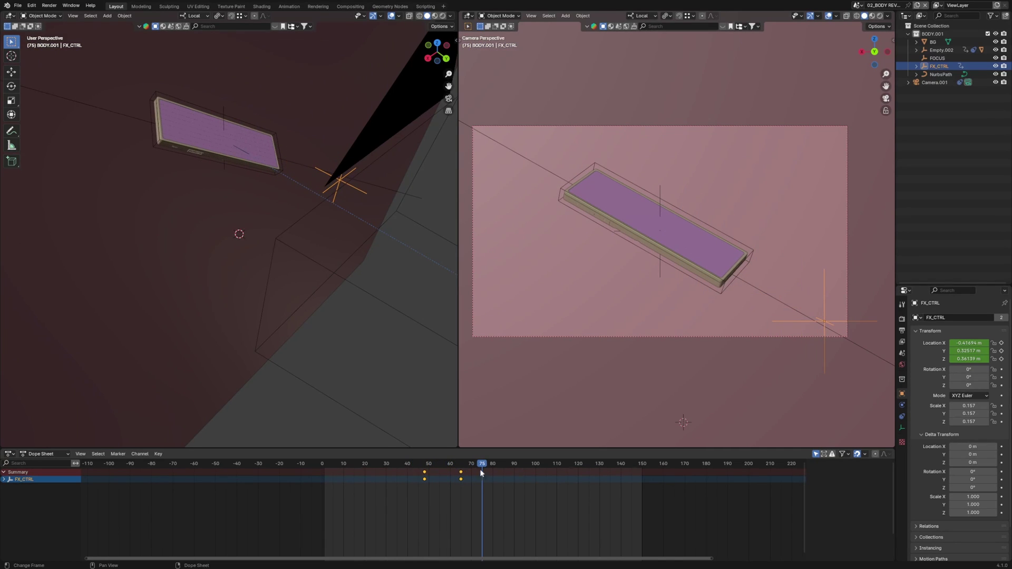
{"action": "key", "text": "ctrl+s"}
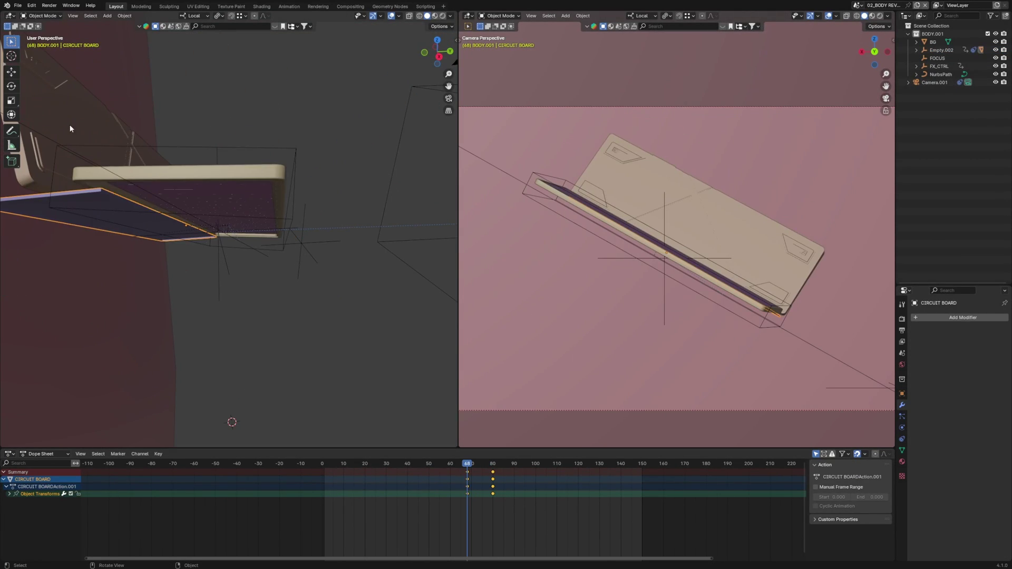
Scale the BOARD and the CIRCUIT BOARD to 0 at frame 68 and save the file.
{"action": "left_click", "coordinate": [69, 125]}
{"action": "key", "text": "s"}
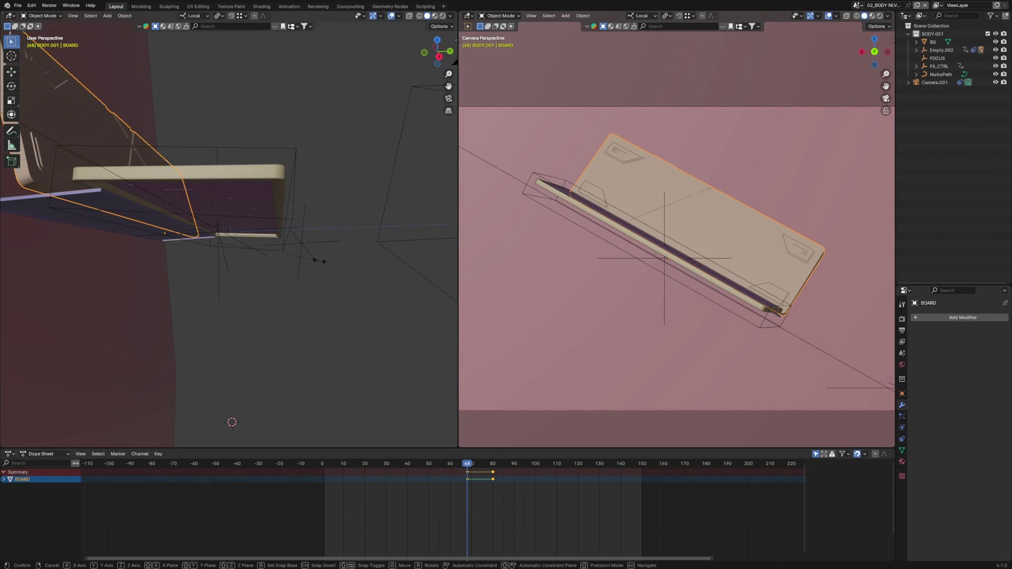
{"action": "key", "text": "0"}
{"action": "key", "text": "Return"}
{"action": "left_click", "coordinate": [186, 226]}
{"action": "key", "text": "s"}
{"action": "key", "text": "0"}
{"action": "key", "text": "Return"}
{"action": "key", "text": "ctrl+s"}
{"action": "left_click_drag", "start_coordinate": [474, 466], "coordinate": [479, 466]}
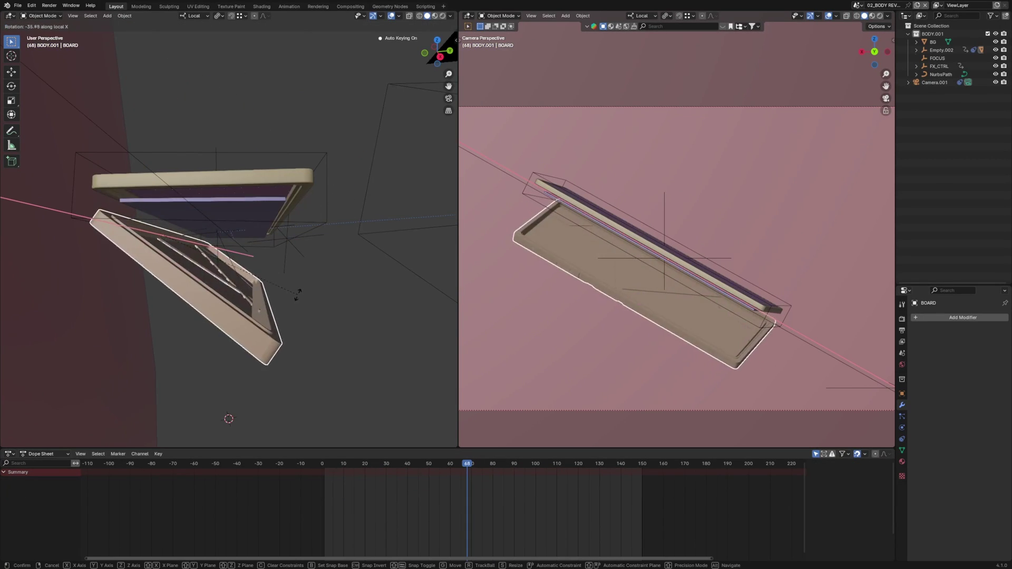
Try rotating the BOARD about its local X axis to test how it swings.
{"action": "right_click", "coordinate": [298, 294]}
{"action": "middle_click_drag", "start_coordinate": [336, 235], "coordinate": [308, 264]}
{"action": "key", "text": "r"}
{"action": "key", "text": "x"}
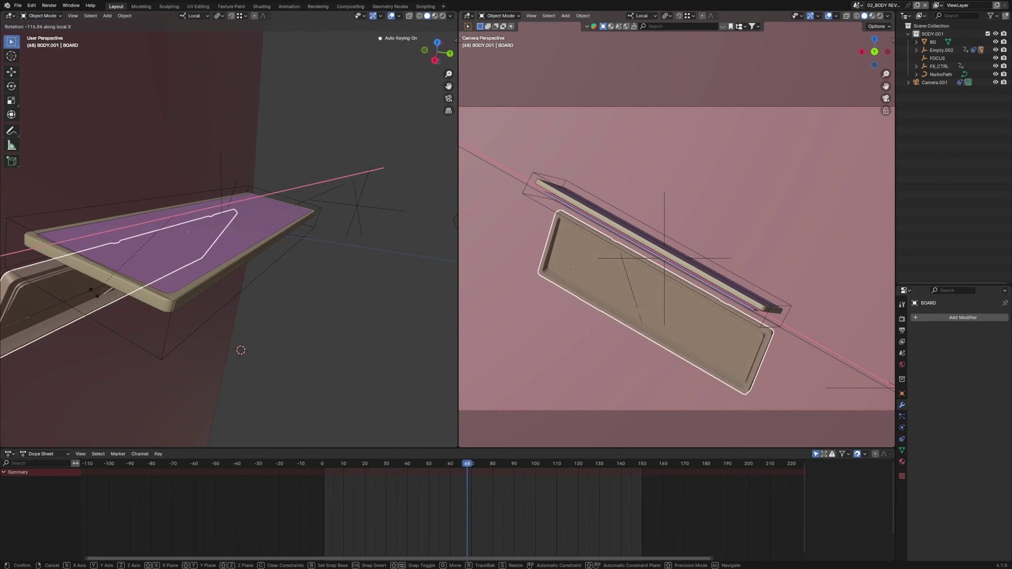
{"action": "right_click", "coordinate": [232, 281]}
{"action": "middle_click_drag", "start_coordinate": [232, 281], "coordinate": [206, 223]}
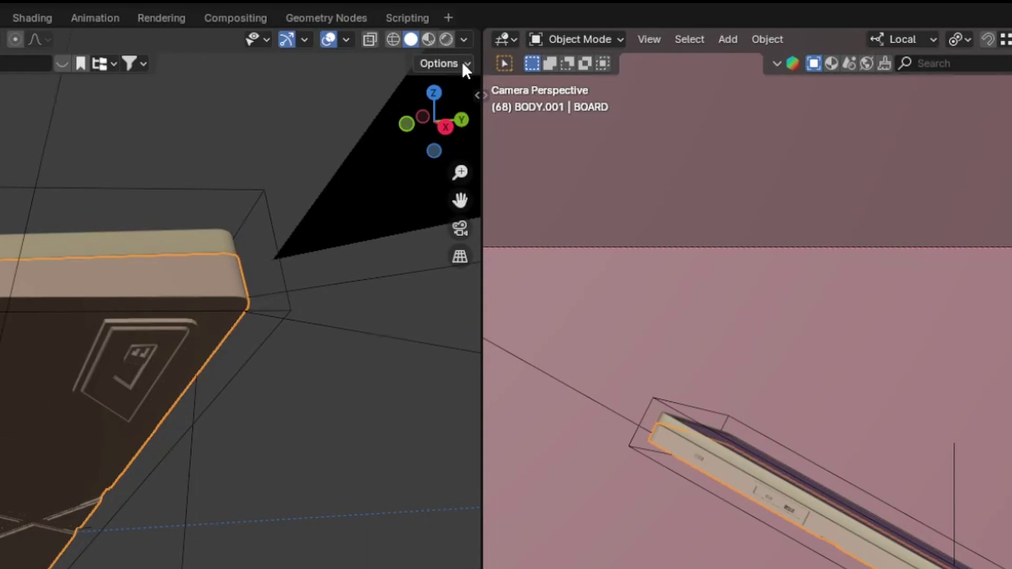
Restrict transforms to object origins only and move the BOARD's origin along its X axis.
{"action": "left_click", "coordinate": [464, 64]}
{"action": "left_click", "coordinate": [435, 118]}
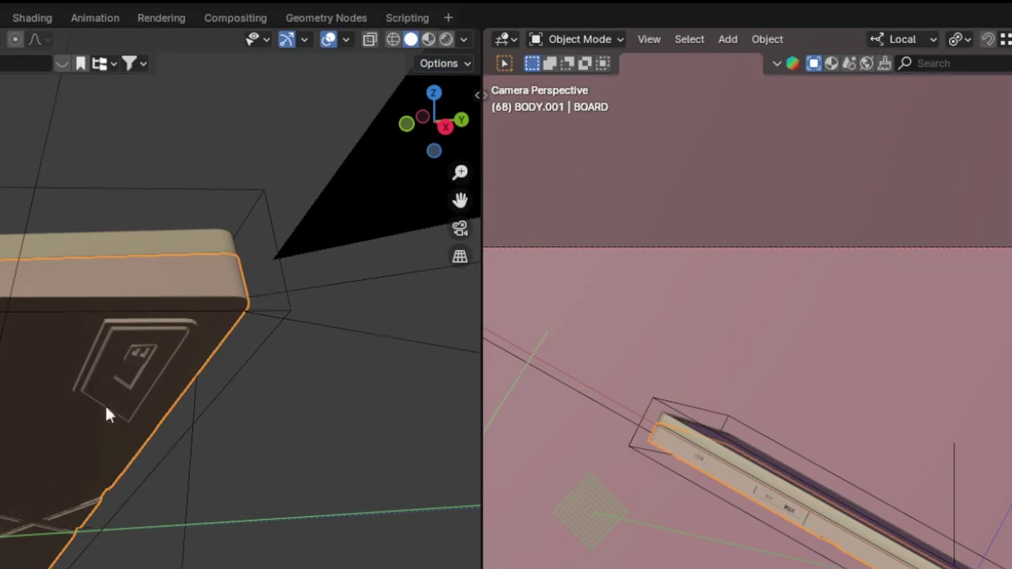
{"action": "left_click", "coordinate": [445, 64]}
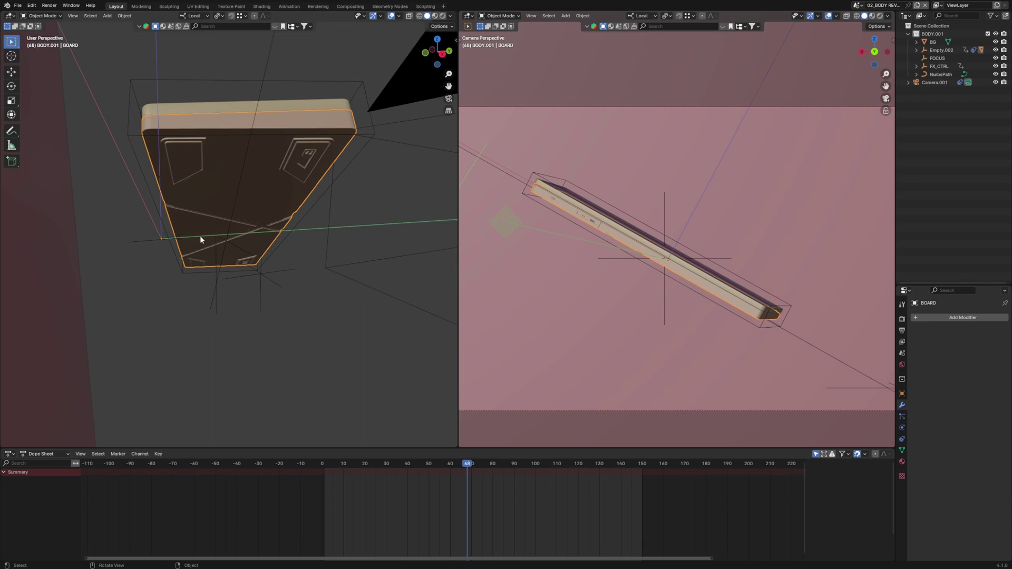
{"action": "key", "text": "g"}
{"action": "key", "text": "x"}
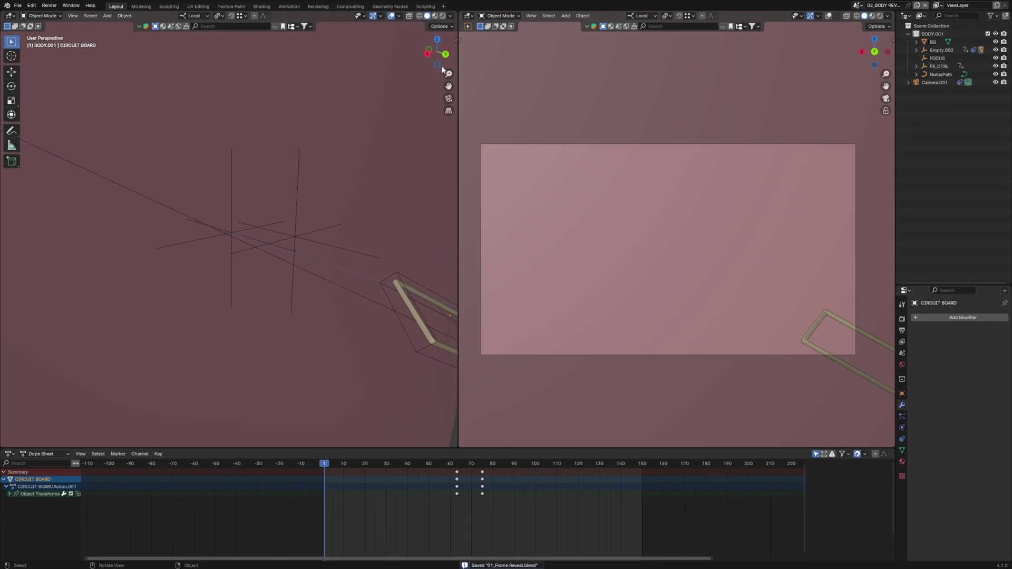
Add an area light to the scene.
{"action": "scroll", "coordinate": [314, 208], "scroll_direction": "down", "scroll_amount": 5}
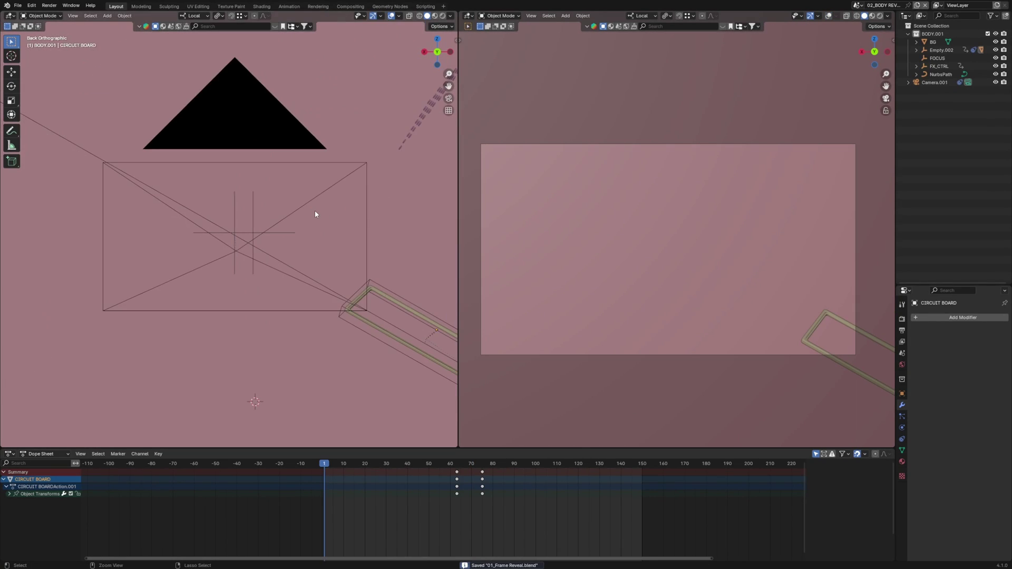
{"action": "key", "text": "shift+a"}
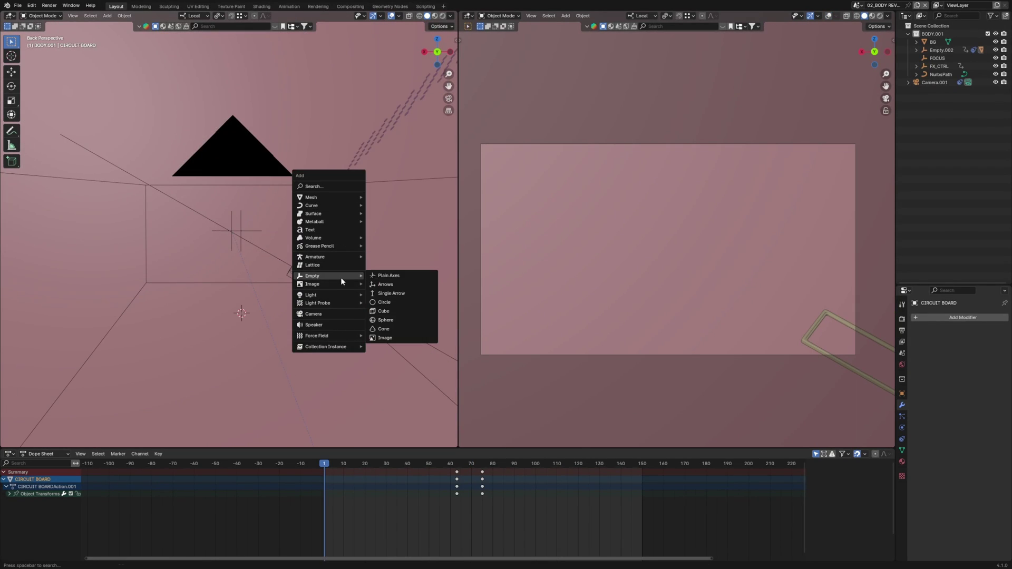
{"action": "mouse_move", "coordinate": [341, 293]}
{"action": "left_click", "coordinate": [390, 319]}
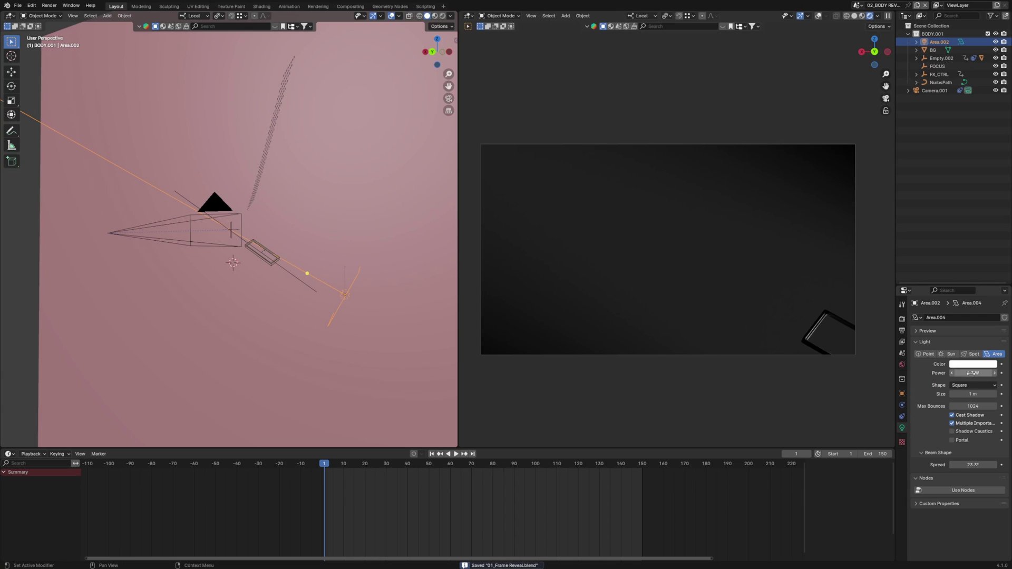
Set the area light's power to 11.9 W, and reduce it after scaling the light down.
{"action": "left_click_drag", "start_coordinate": [971, 373], "coordinate": [988, 372]}
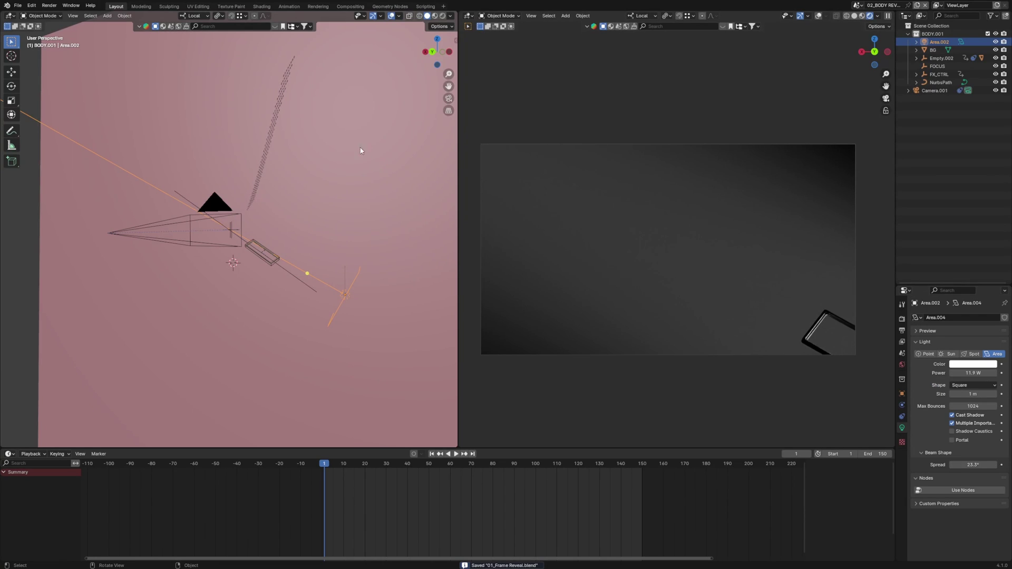
{"action": "key", "text": "ctrl+KP_1"}
{"action": "key", "text": "s"}
{"action": "left_click", "coordinate": [363, 271]}
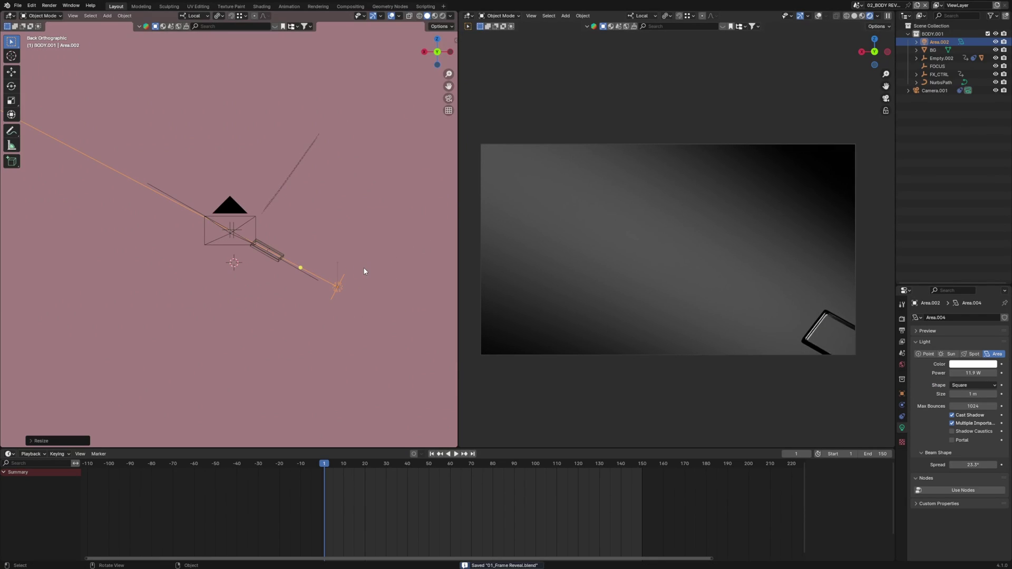
{"action": "left_click_drag", "start_coordinate": [972, 373], "coordinate": [956, 373]}
{"action": "scroll", "coordinate": [399, 266], "scroll_direction": "up", "scroll_amount": 3}
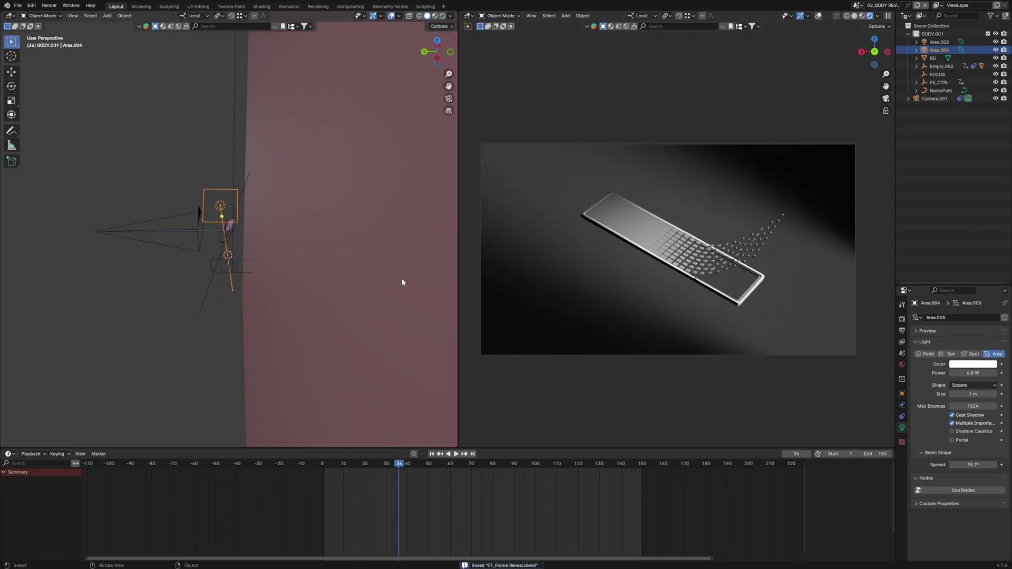
Duplicate the Area.004 light, place the copy above the keyboard body and rotate it to aim downward.
{"action": "middle_click_drag", "start_coordinate": [401, 282], "coordinate": [442, 293]}
{"action": "left_click", "coordinate": [437, 40]}
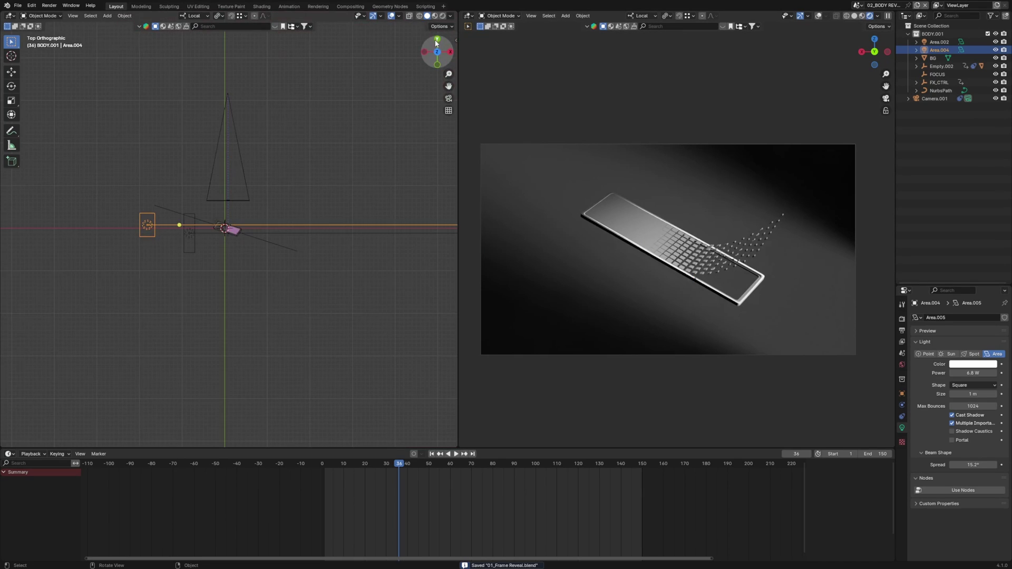
{"action": "left_click", "coordinate": [437, 52]}
{"action": "left_click", "coordinate": [437, 63]}
{"action": "key", "text": "shift+d"}
{"action": "left_click", "coordinate": [231, 157]}
{"action": "key", "text": "r"}
{"action": "left_click", "coordinate": [343, 118]}
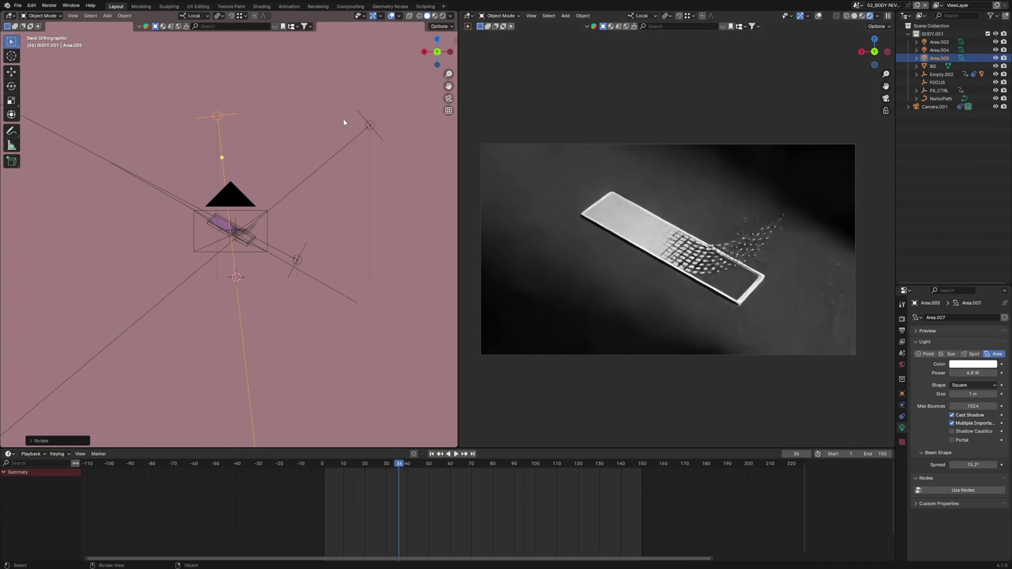
Move and rotate the duplicated area light around the body to refine its position and lighting angle.
{"action": "key", "text": "g"}
{"action": "left_click", "coordinate": [363, 180]}
{"action": "key", "text": "r"}
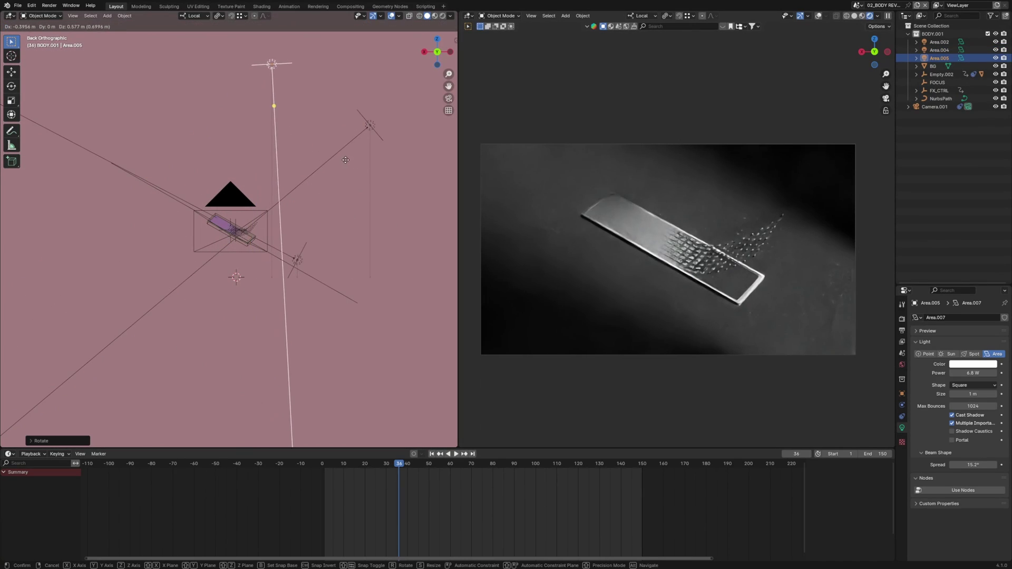
{"action": "left_click", "coordinate": [333, 188]}
{"action": "key", "text": "g"}
{"action": "left_click", "coordinate": [235, 174]}
{"action": "key", "text": "r"}
{"action": "left_click", "coordinate": [321, 179]}
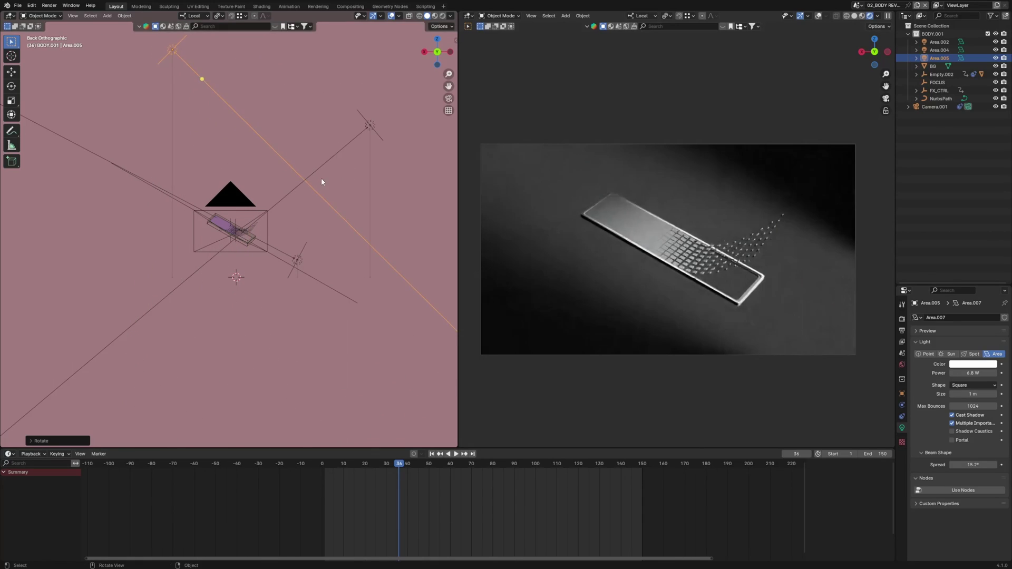
{"action": "key", "text": "g"}
{"action": "left_click", "coordinate": [165, 304]}
{"action": "key", "text": "r"}
{"action": "left_click", "coordinate": [326, 214]}
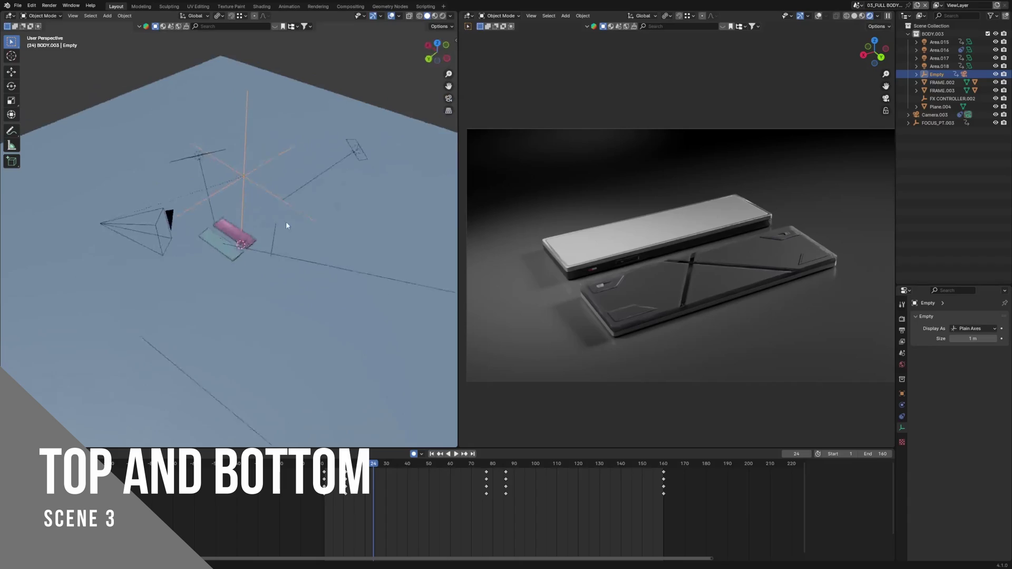
Play the top-and-bottom scene animation and examine the camera, lights and two body parts.
{"action": "middle_click_drag", "start_coordinate": [286, 223], "coordinate": [334, 219]}
{"action": "key", "text": "space"}
{"action": "middle_click_drag", "start_coordinate": [220, 206], "coordinate": [266, 218]}
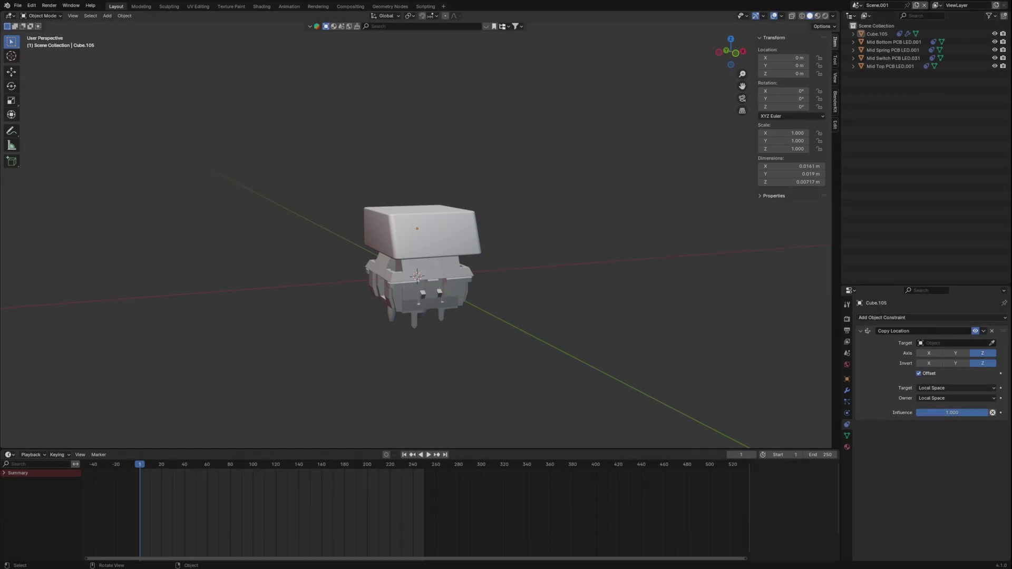
Examine the key switch model and its separate parts, including the keycap and the bottom housing.
{"action": "middle_click_drag", "start_coordinate": [582, 262], "coordinate": [401, 277]}
{"action": "left_click_drag", "start_coordinate": [579, 182], "coordinate": [242, 377]}
{"action": "scroll", "coordinate": [561, 264], "scroll_direction": "up", "scroll_amount": 4}
{"action": "left_click", "coordinate": [501, 235]}
{"action": "middle_click_drag", "start_coordinate": [564, 321], "coordinate": [440, 216]}
{"action": "left_click", "coordinate": [500, 232]}
{"action": "left_click", "coordinate": [501, 232]}
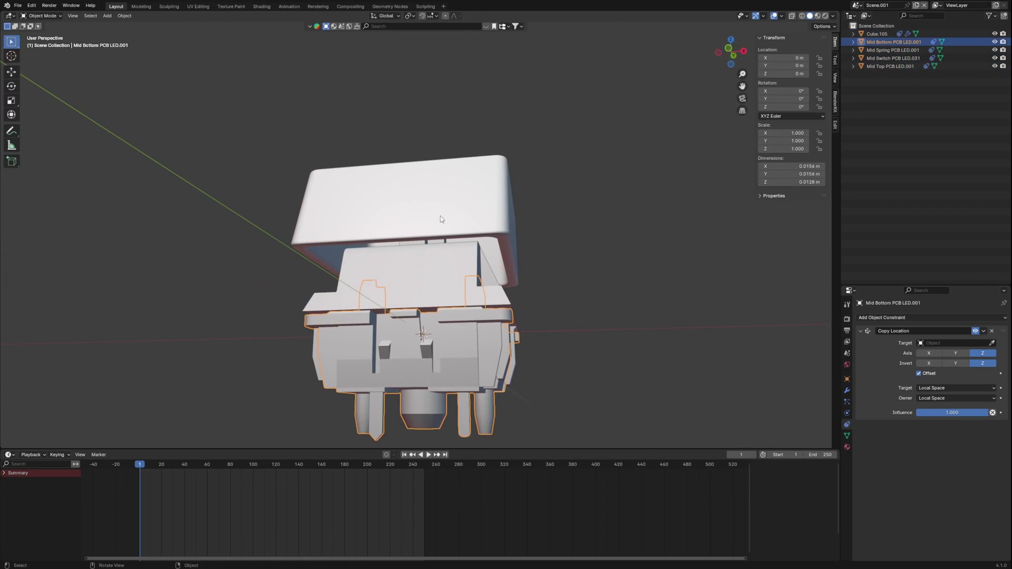
{"action": "left_click", "coordinate": [440, 216]}
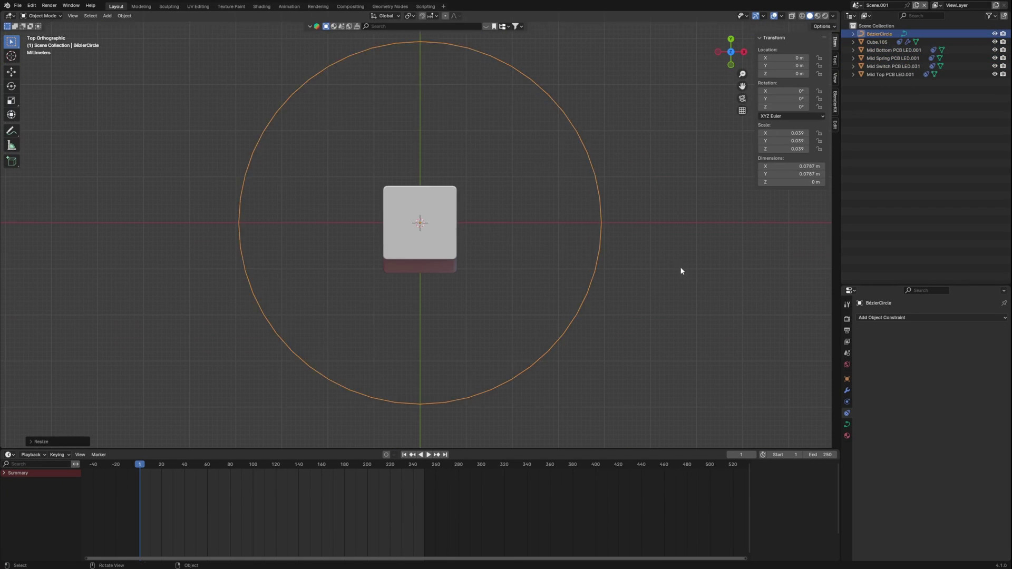
Scale the BézierCircle down to about 0.015 so it closely surrounds the key switch.
{"action": "key", "text": "s"}
{"action": "left_click", "coordinate": [507, 236]}
{"action": "middle_click_drag", "start_coordinate": [563, 272], "coordinate": [525, 206]}
{"action": "scroll", "coordinate": [524, 206], "scroll_direction": "up", "scroll_amount": 3}
{"action": "middle_click_drag", "start_coordinate": [464, 315], "coordinate": [509, 284]}
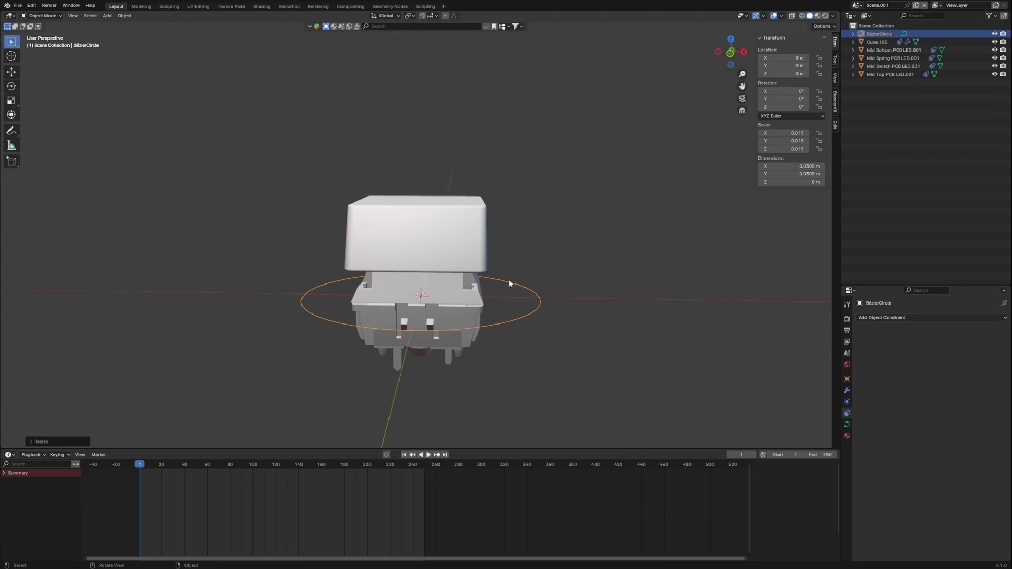
Set the BézierCircle as the target of the keycap's Copy Location constraint, with the target in Local Space.
{"action": "left_click", "coordinate": [414, 232]}
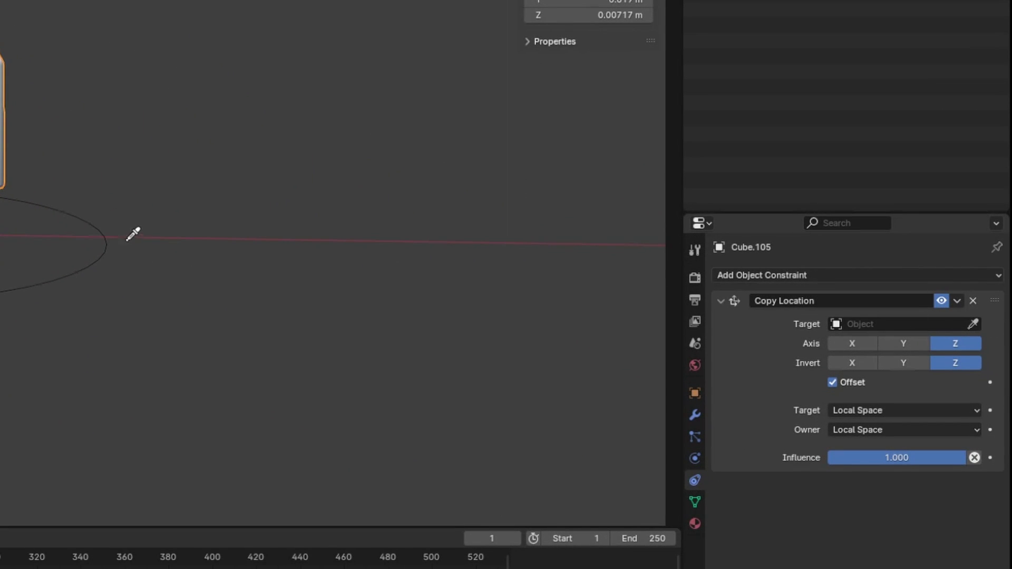
{"action": "left_click", "coordinate": [886, 411]}
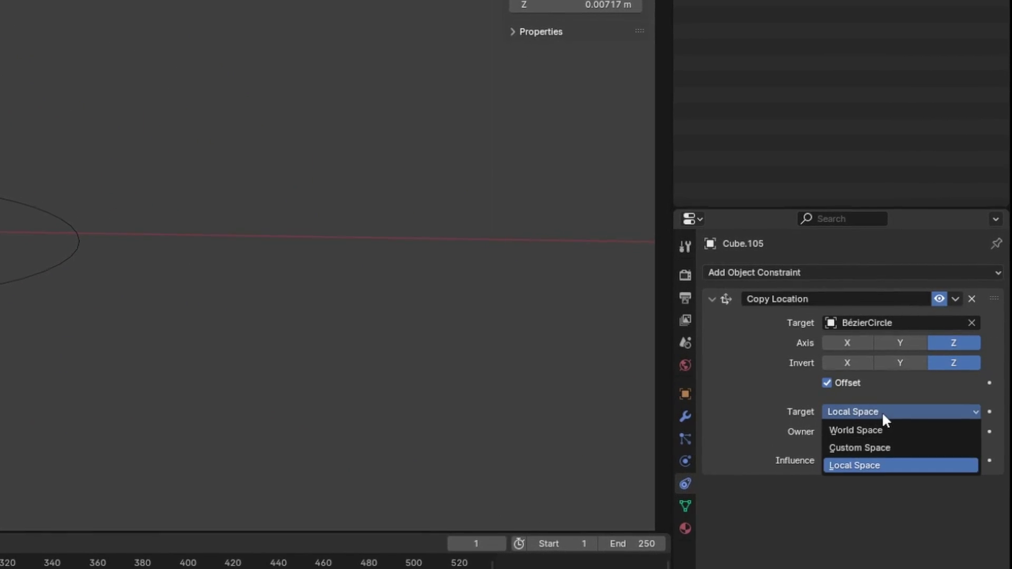
{"action": "left_click", "coordinate": [868, 469]}
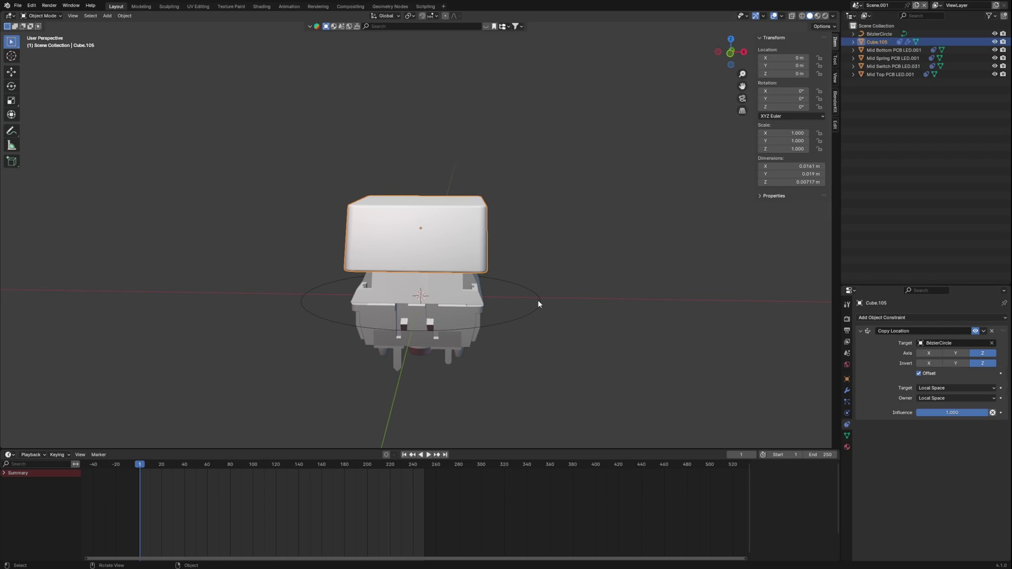
Try moving the BézierCircle along Z to test how the keycap follows it.
{"action": "left_click", "coordinate": [537, 303]}
{"action": "key", "text": "g"}
{"action": "key", "text": "z"}
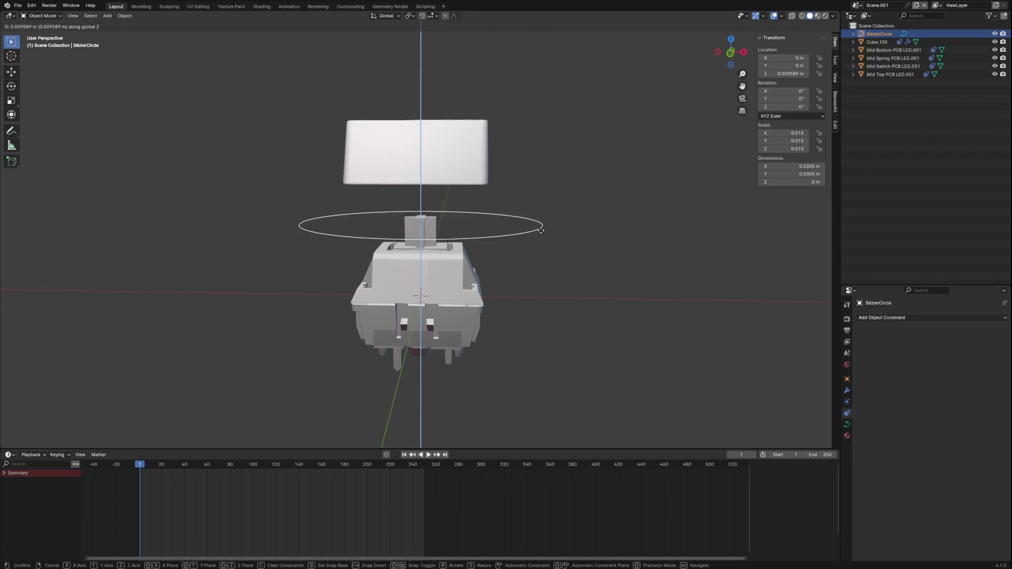
{"action": "right_click", "coordinate": [535, 230]}
{"action": "middle_click_drag", "start_coordinate": [522, 294], "coordinate": [512, 280]}
Set the BézierCircle as the target of the Copy Location constraint on the switch's bottom housing.
{"action": "left_click", "coordinate": [463, 332]}
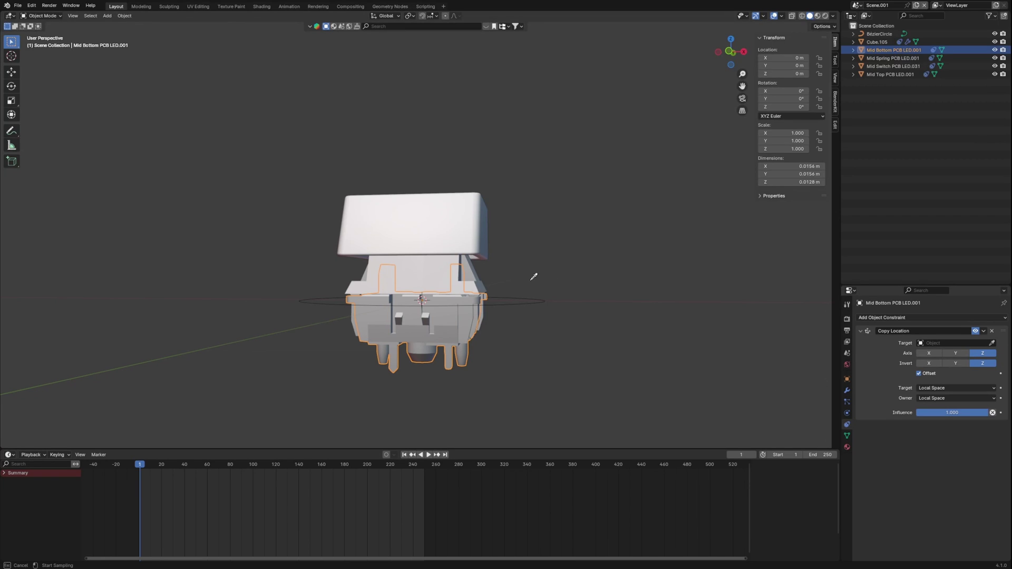
{"action": "left_click", "coordinate": [546, 294]}
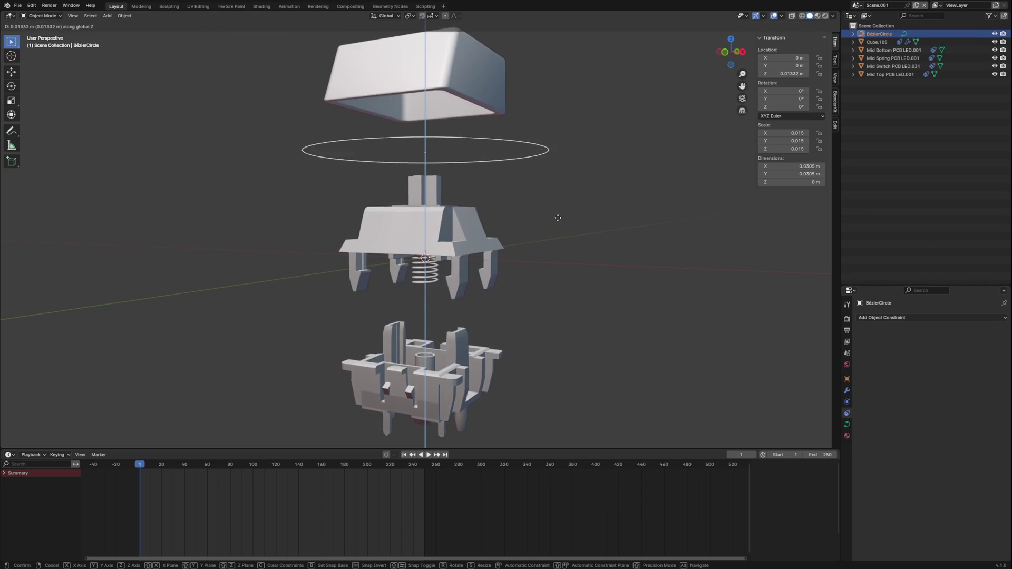
Adjust the Copy Location influence on the switch parts, setting the spring to about 0.5.
{"action": "right_click", "coordinate": [558, 218]}
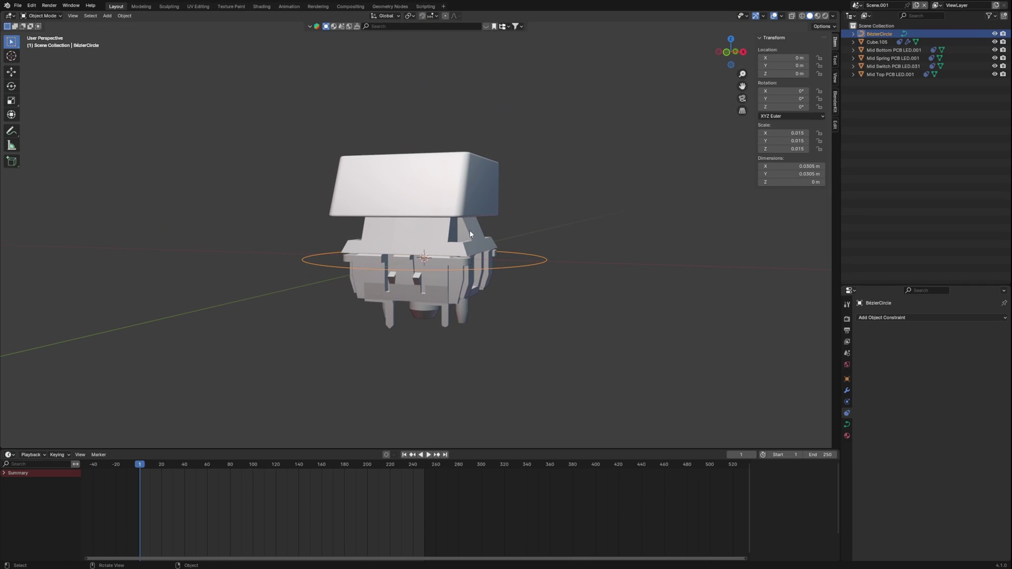
{"action": "left_click", "coordinate": [889, 73]}
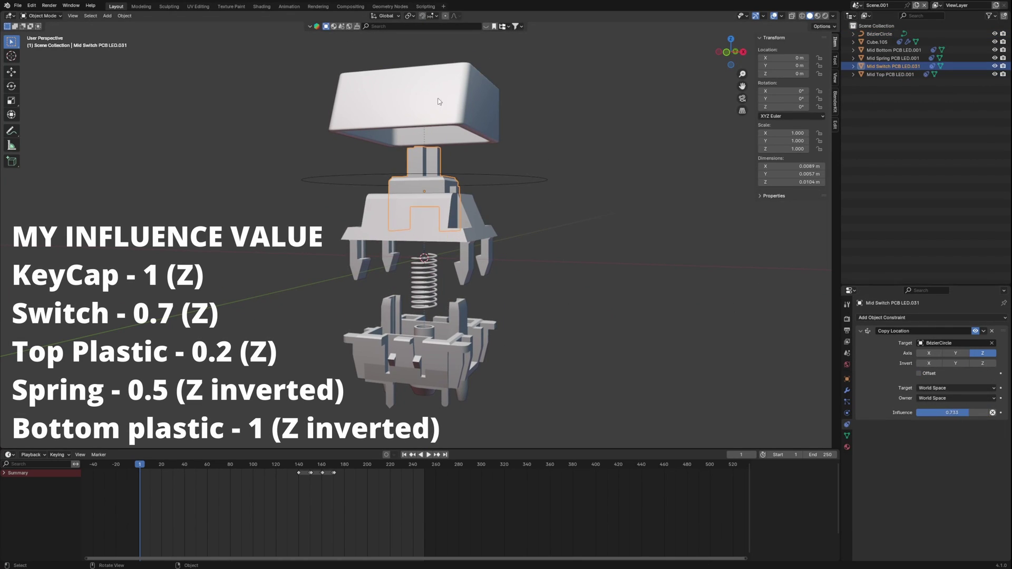
{"action": "left_click", "coordinate": [437, 101]}
{"action": "left_click", "coordinate": [463, 347]}
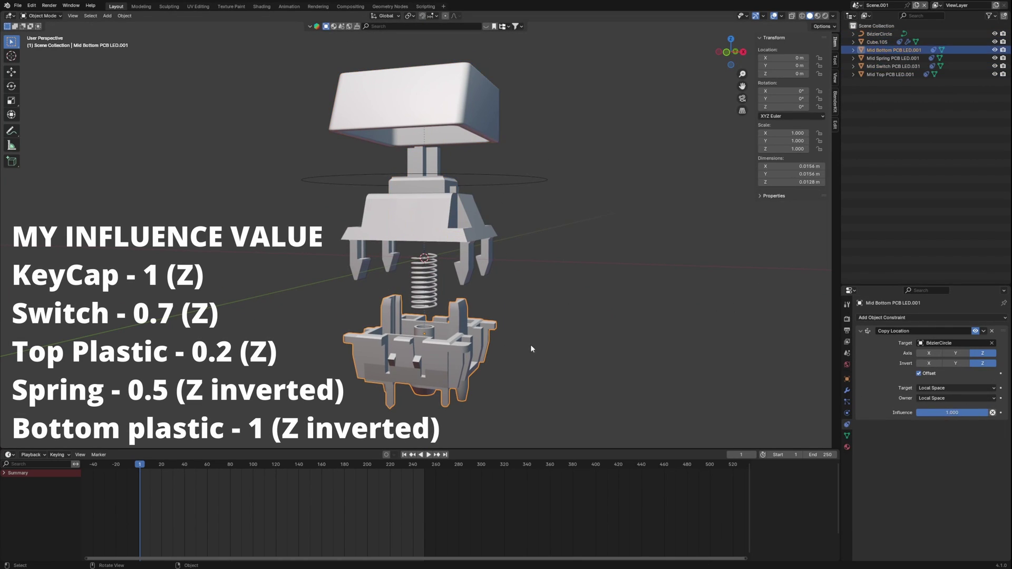
{"action": "left_click", "coordinate": [424, 285]}
{"action": "left_click_drag", "start_coordinate": [937, 413], "coordinate": [951, 413]}
{"action": "left_click", "coordinate": [448, 221]}
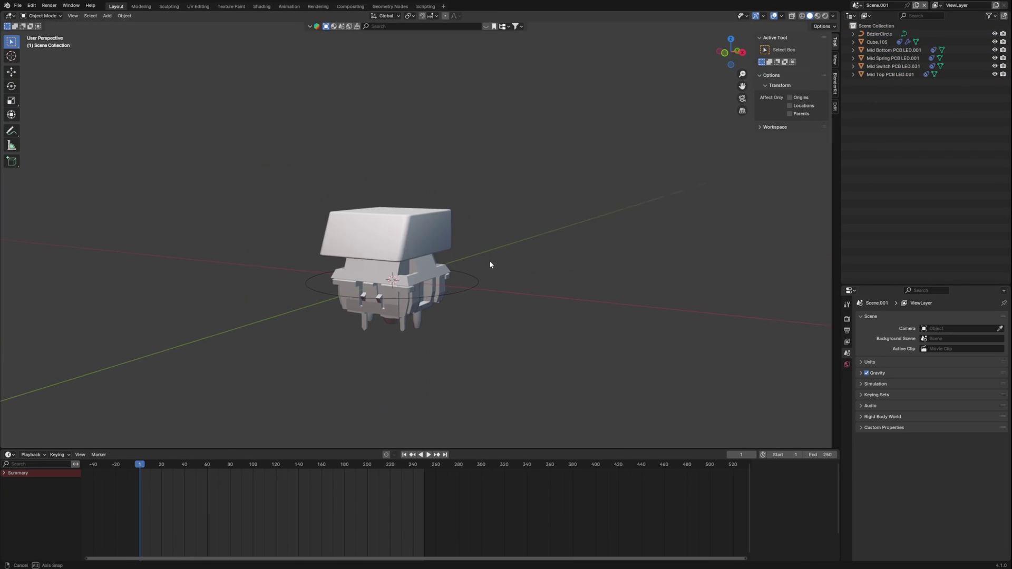
Try moving all the switch parts together with the BézierCircle.
{"action": "left_click_drag", "start_coordinate": [511, 181], "coordinate": [337, 316]}
{"action": "key", "text": "g"}
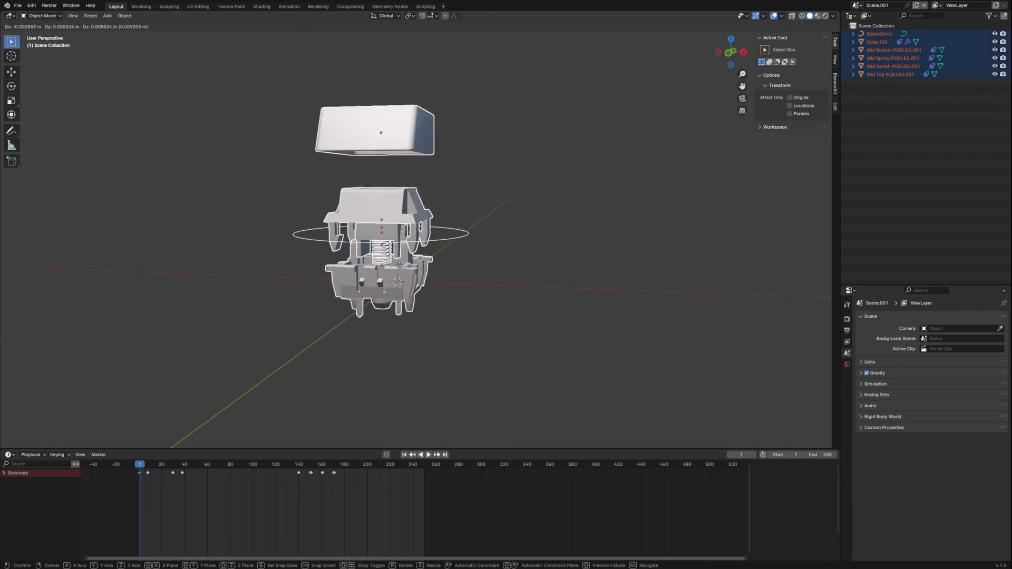
{"action": "left_click", "coordinate": [539, 264]}
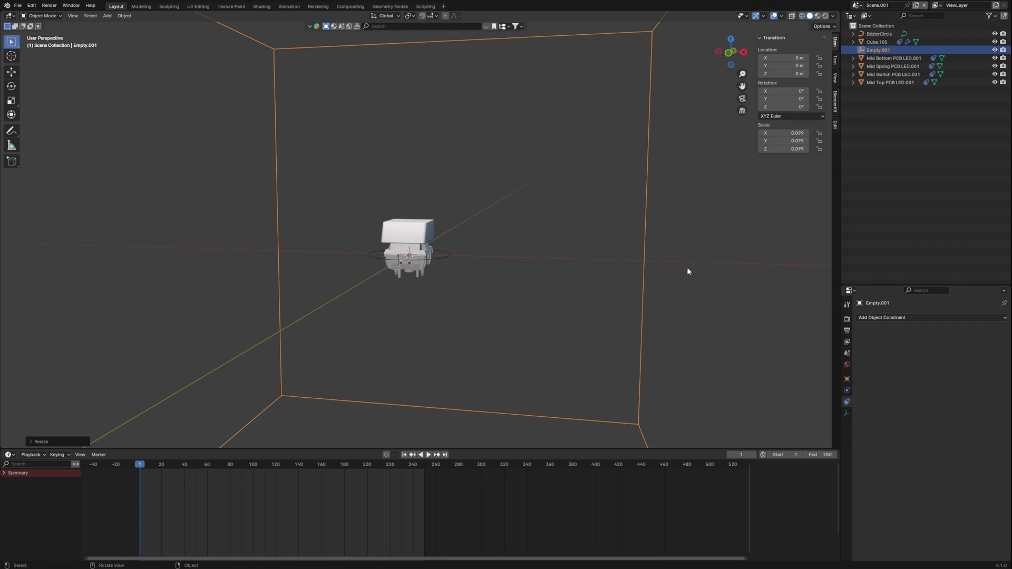
Scale the cube empty to about 0.020 so it encloses the key, and raise it about 0.003 m along Z.
{"action": "left_click", "coordinate": [441, 256]}
{"action": "key", "text": "s"}
{"action": "left_click", "coordinate": [464, 254]}
{"action": "key", "text": "g"}
{"action": "key", "text": "z"}
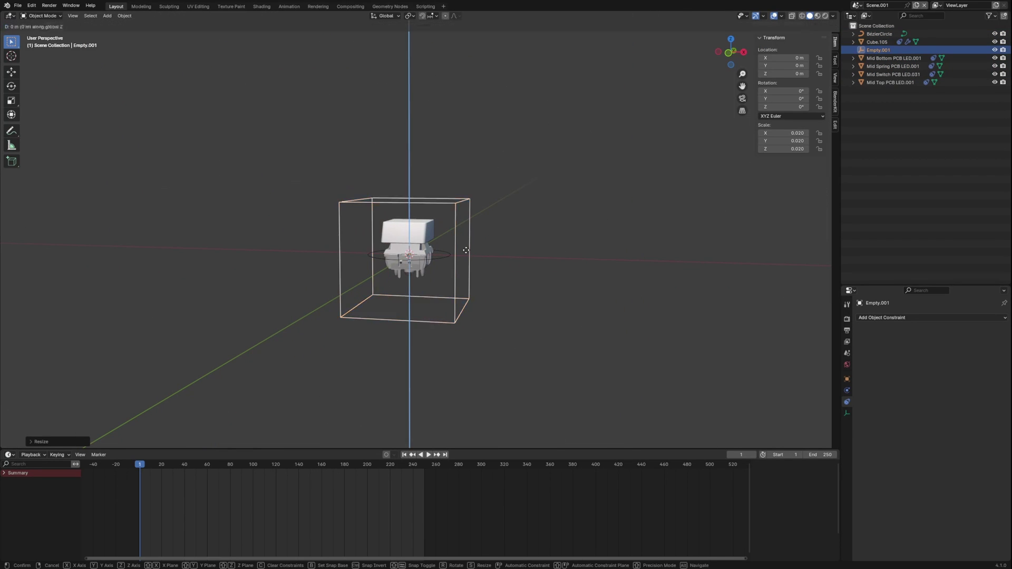
{"action": "left_click", "coordinate": [467, 245]}
{"action": "scroll", "coordinate": [467, 246], "scroll_direction": "up", "scroll_amount": 5}
{"action": "scroll", "coordinate": [471, 258], "scroll_direction": "down", "scroll_amount": 3}
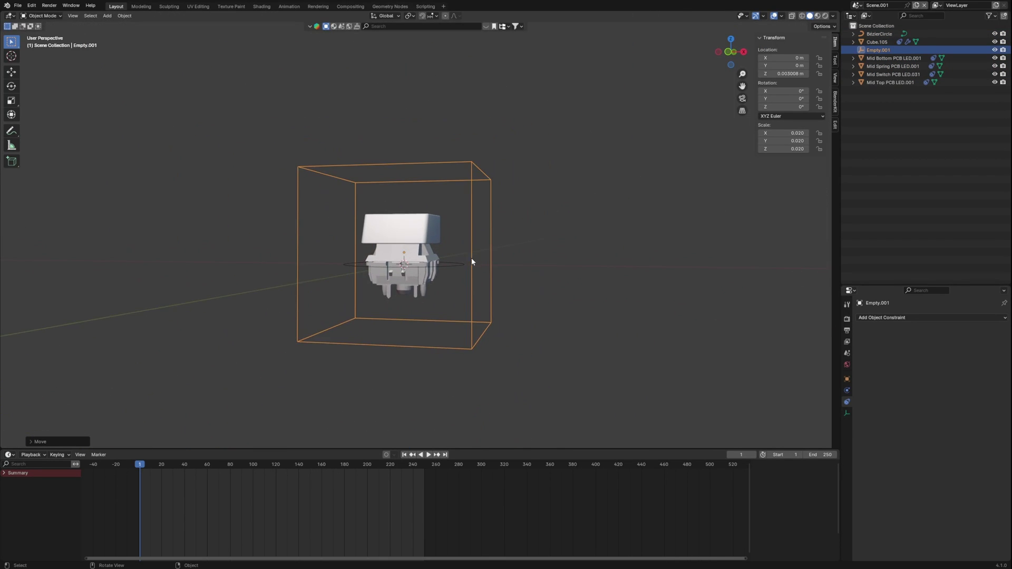
{"action": "scroll", "coordinate": [472, 258], "scroll_direction": "up", "scroll_amount": 3}
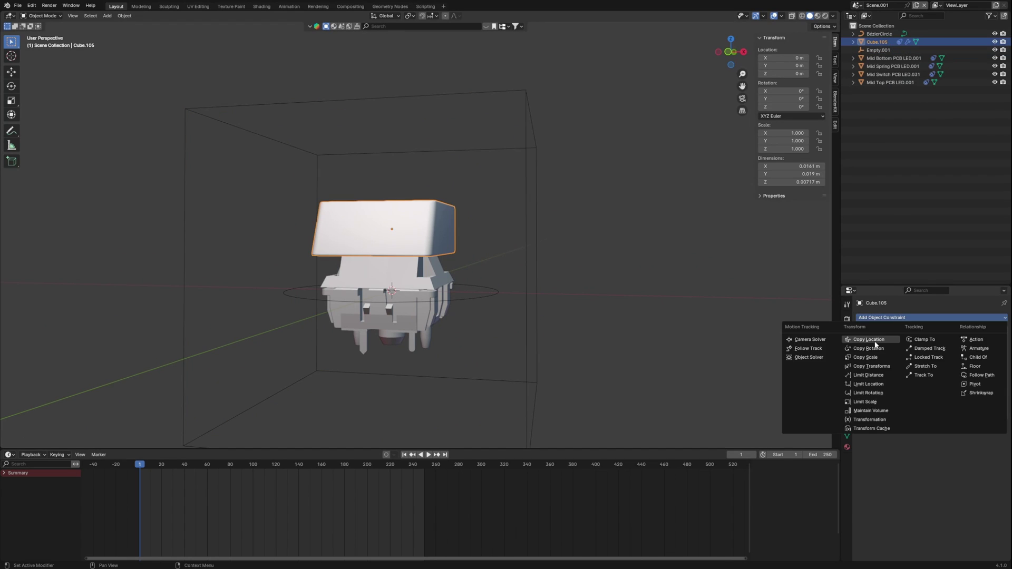
Add a second Copy Location constraint to the keycap, targeting Empty.001 with Offset enabled.
{"action": "left_click", "coordinate": [875, 341]}
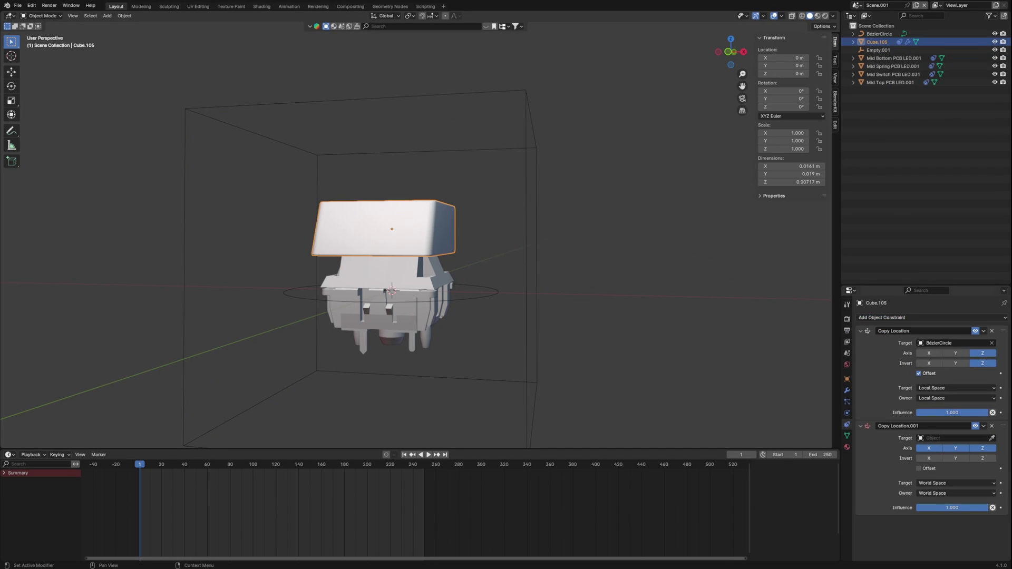
{"action": "left_click", "coordinate": [527, 257]}
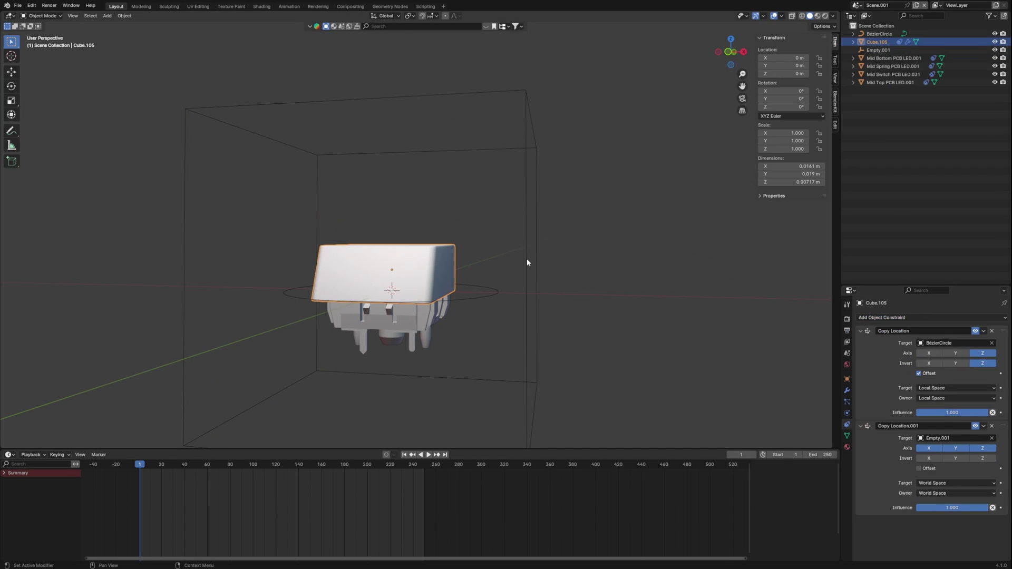
{"action": "left_click", "coordinate": [920, 468]}
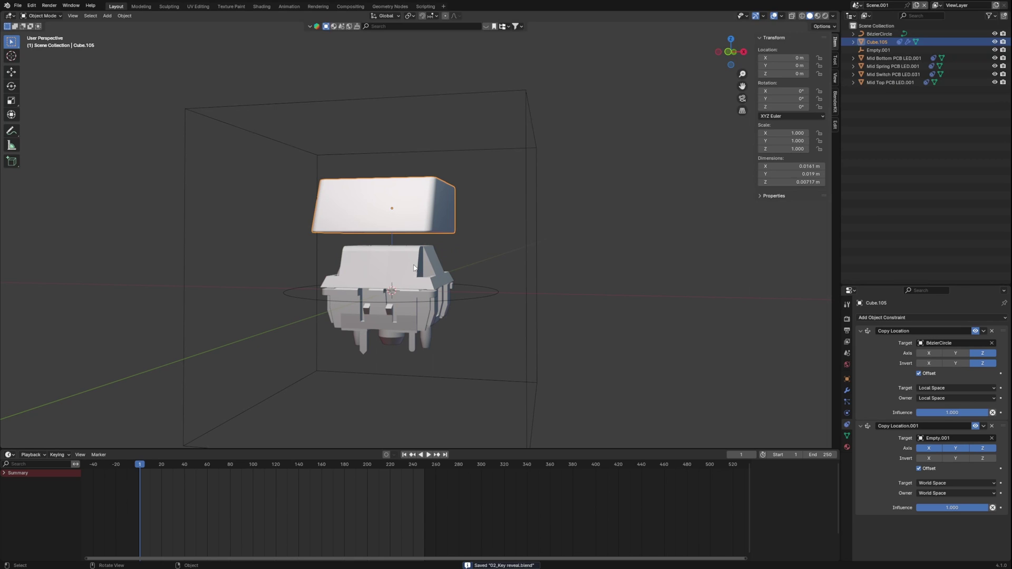
Compare the keycap with and without the Empty.001 constraint, and copy the constraint to the selected switch parts.
{"action": "left_click", "coordinate": [975, 426]}
{"action": "left_click", "coordinate": [975, 426]}
{"action": "left_click", "coordinate": [975, 425]}
{"action": "left_click", "coordinate": [975, 426]}
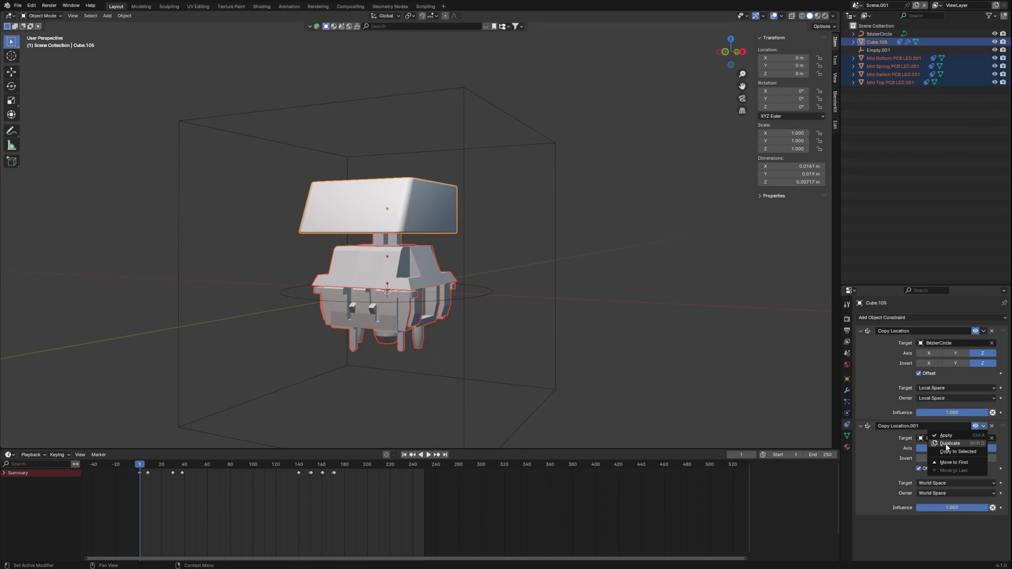
{"action": "left_click", "coordinate": [962, 452]}
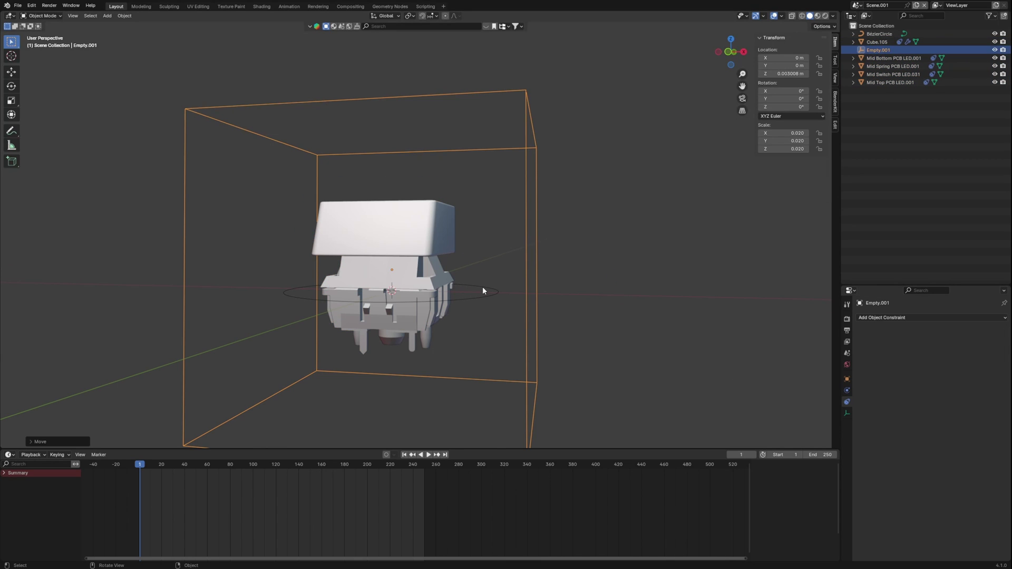
Parent the BézierCircle to Empty.001 and raise the empty to about Z 0.048 m.
{"action": "left_click", "coordinate": [483, 288]}
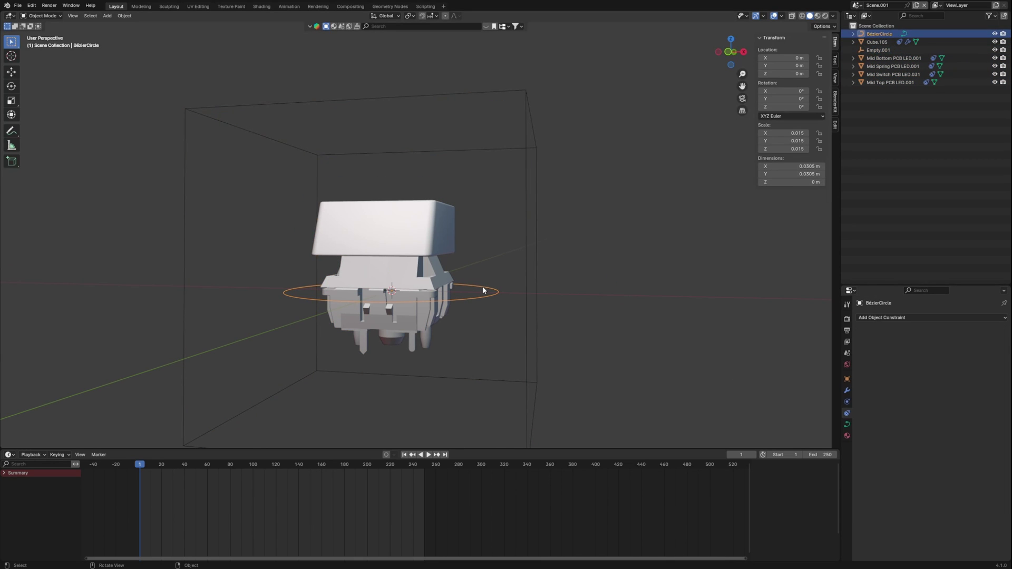
{"action": "left_click", "coordinate": [526, 263]}
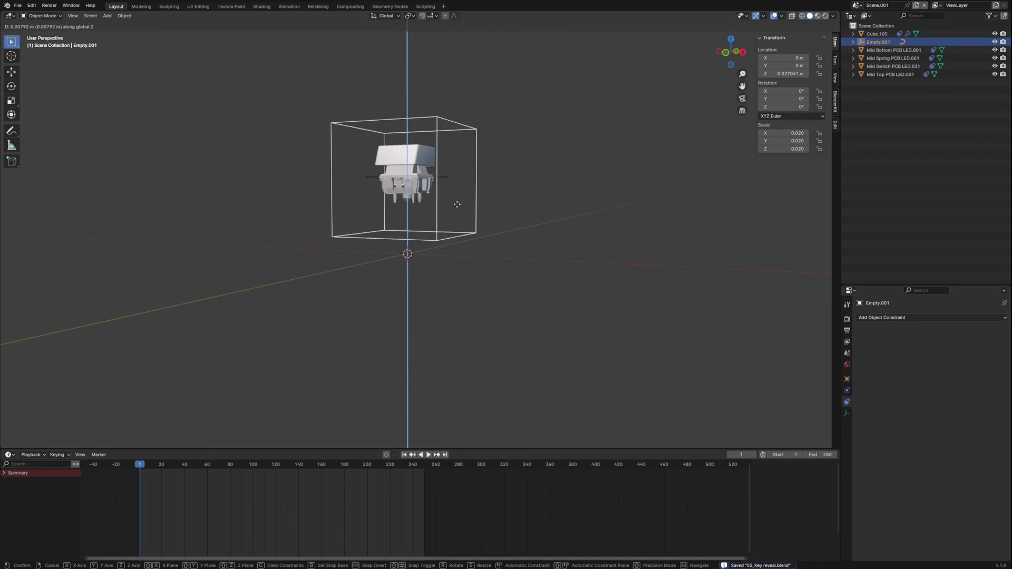
{"action": "left_click", "coordinate": [450, 125]}
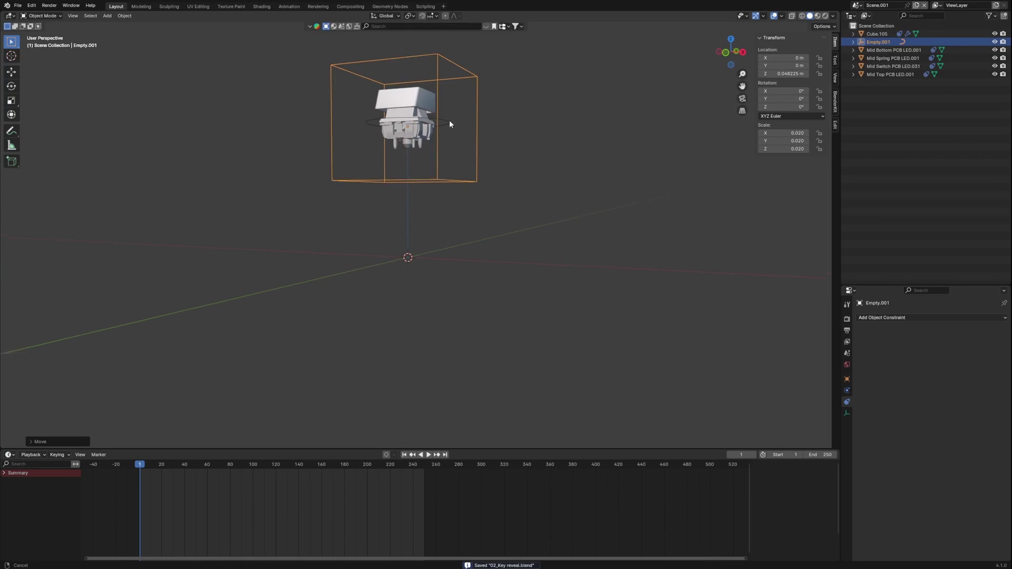
Move the BézierCircle up along Z to test exploding the switch inside the raised empty.
{"action": "middle_click_drag", "start_coordinate": [450, 124], "coordinate": [450, 184], "text": "shift"}
{"action": "scroll", "coordinate": [442, 165], "scroll_direction": "up", "scroll_amount": 1}
{"action": "left_click", "coordinate": [441, 170]}
{"action": "key", "text": "g"}
{"action": "key", "text": "z"}
{"action": "left_click", "coordinate": [415, 125]}
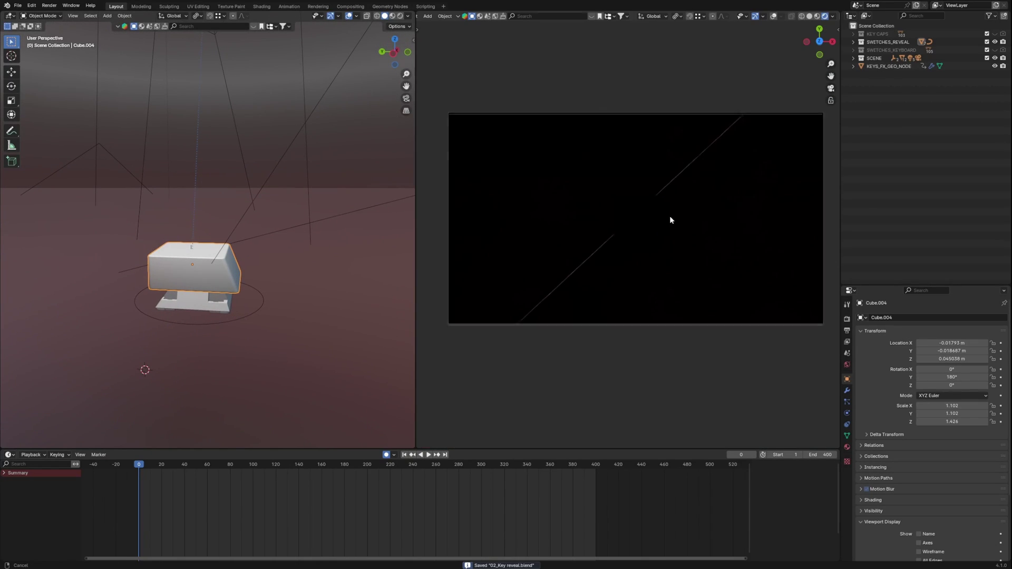
Play and scrub the key reveal animation past frame 100, and inspect the Cylinder's mesh around the scene.
{"action": "key", "text": "space"}
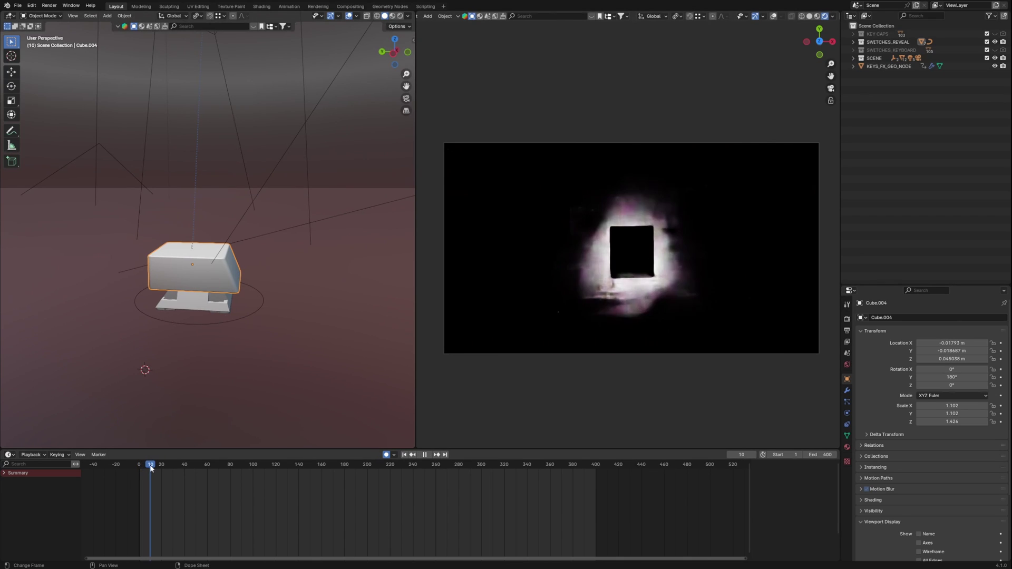
{"action": "left_click_drag", "start_coordinate": [152, 466], "coordinate": [238, 478]}
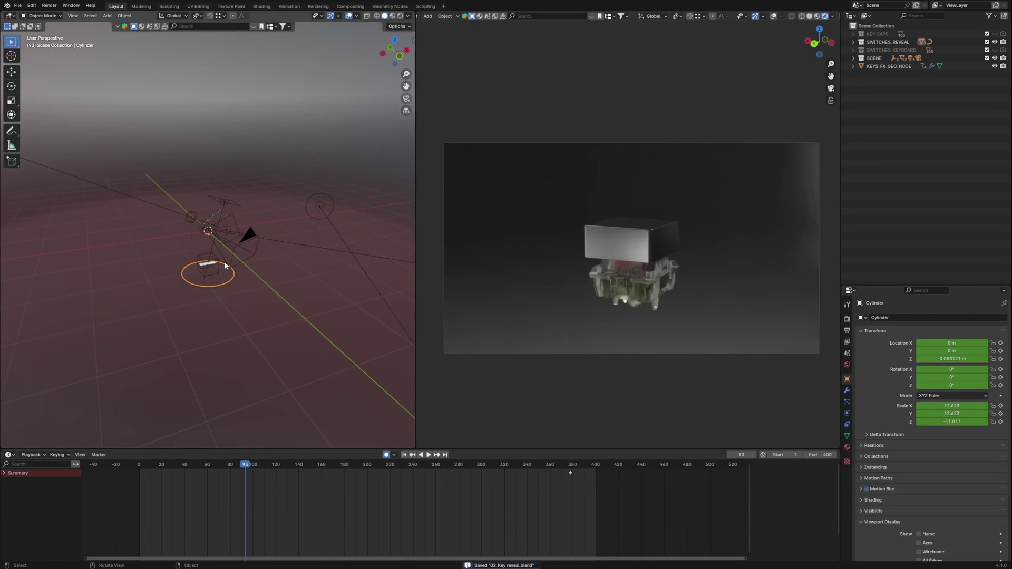
{"action": "key", "text": "Tab"}
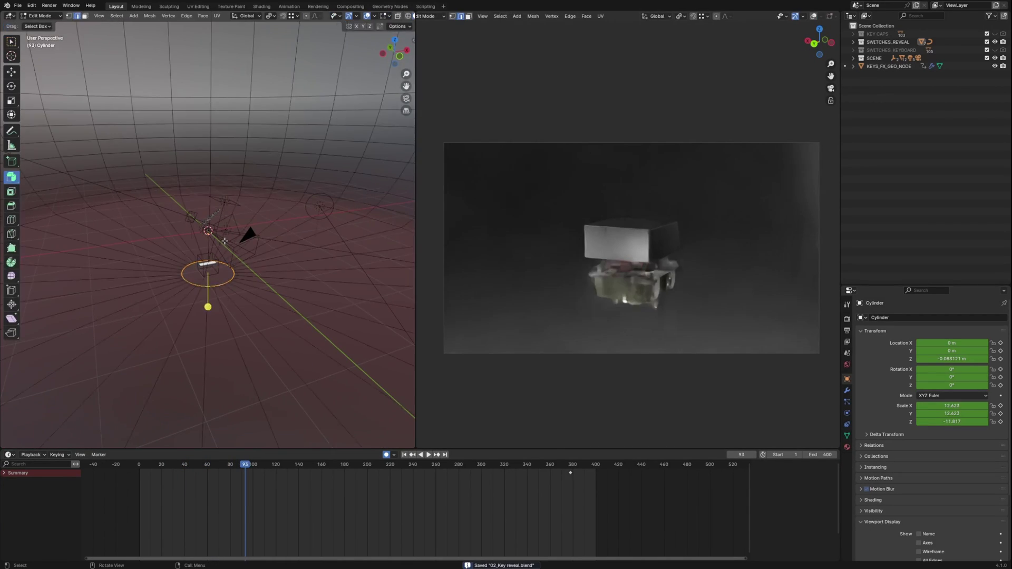
{"action": "middle_click_drag", "start_coordinate": [226, 241], "coordinate": [175, 230]}
{"action": "scroll", "coordinate": [237, 222], "scroll_direction": "up", "scroll_amount": 2}
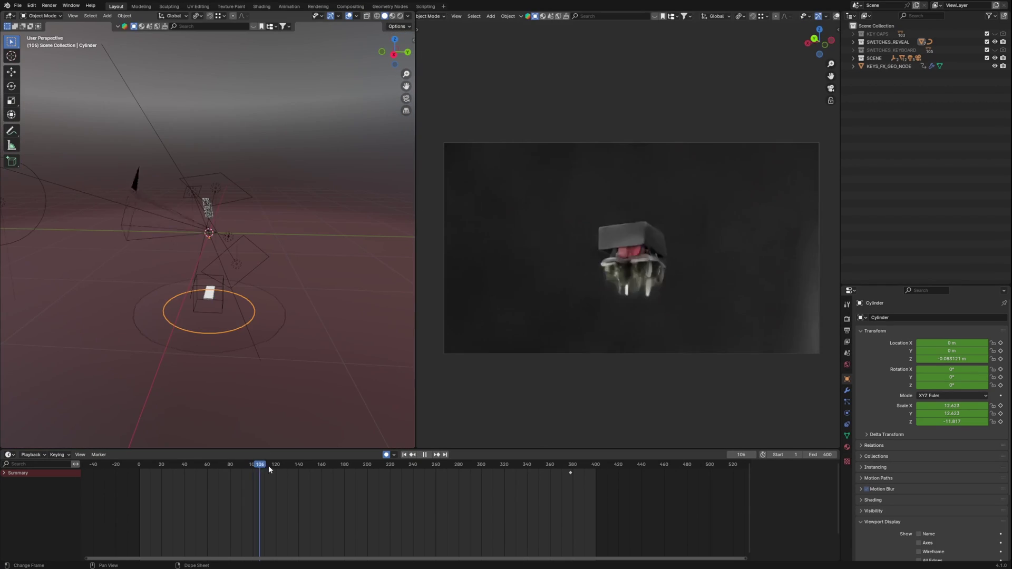
{"action": "mouse_move", "coordinate": [267, 466]}
{"action": "left_mouse_down"}
{"action": "mouse_move", "coordinate": [321, 466]}
{"action": "mouse_move", "coordinate": [276, 471]}
{"action": "left_mouse_up"}
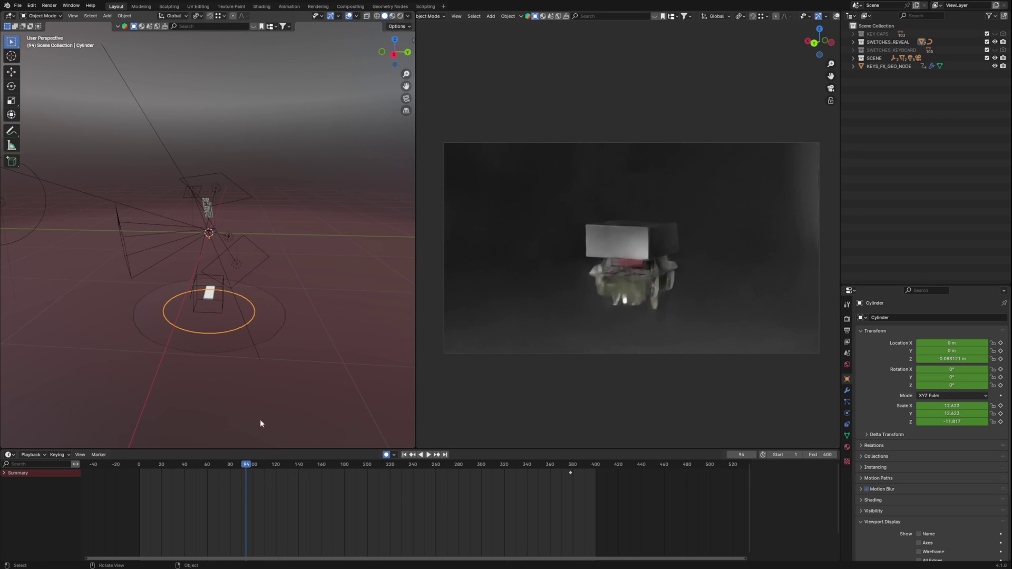
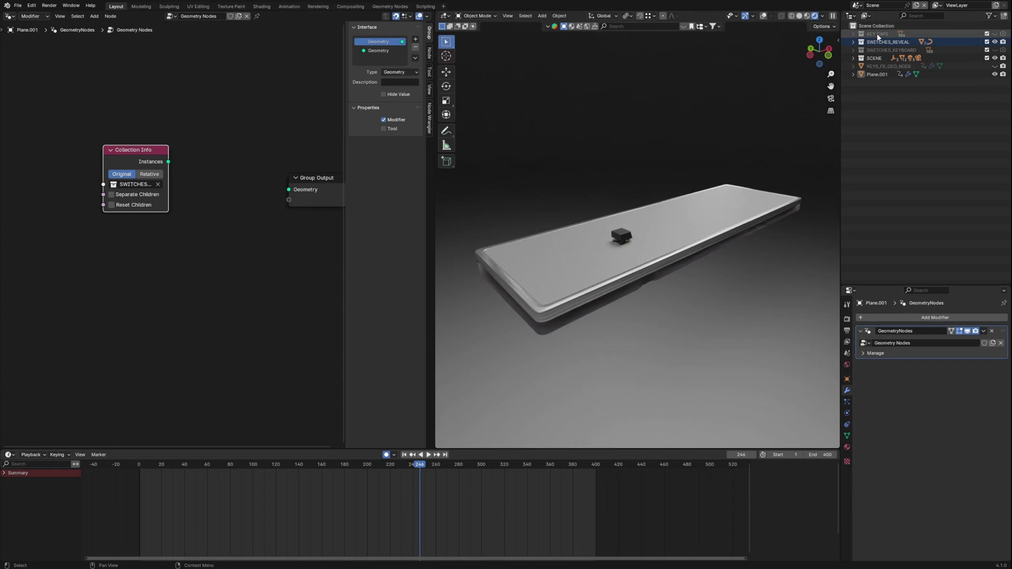
Place a Collection Info node for KEY CAPS below the switches node and enable Separate Children on both.
{"action": "left_click_drag", "start_coordinate": [163, 218], "coordinate": [106, 254]}
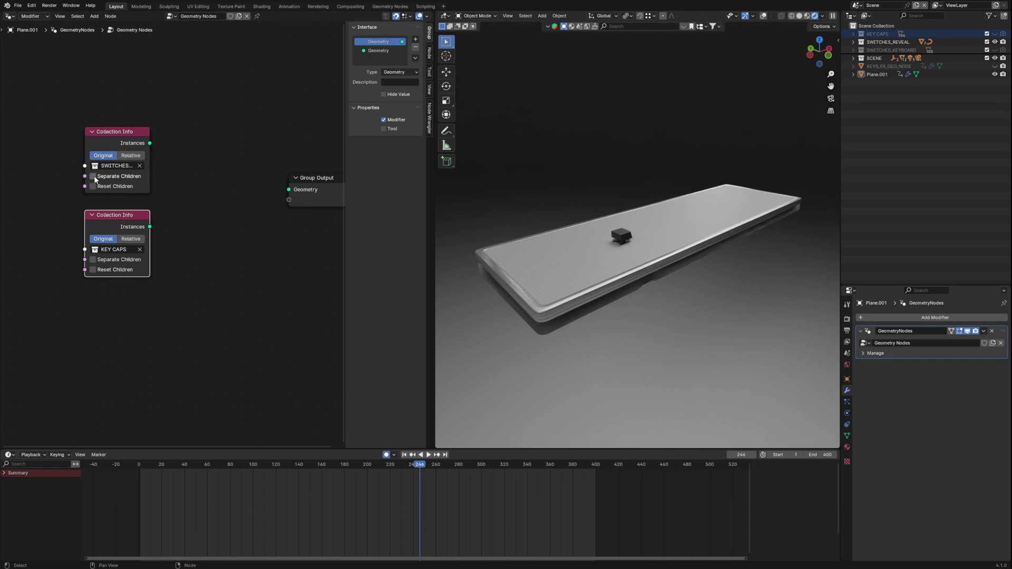
{"action": "left_click_drag", "start_coordinate": [108, 231], "coordinate": [108, 221]}
{"action": "left_click_drag", "start_coordinate": [127, 109], "coordinate": [98, 229]}
{"action": "key", "text": "g"}
{"action": "left_click", "coordinate": [104, 156]}
{"action": "left_click", "coordinate": [165, 175]}
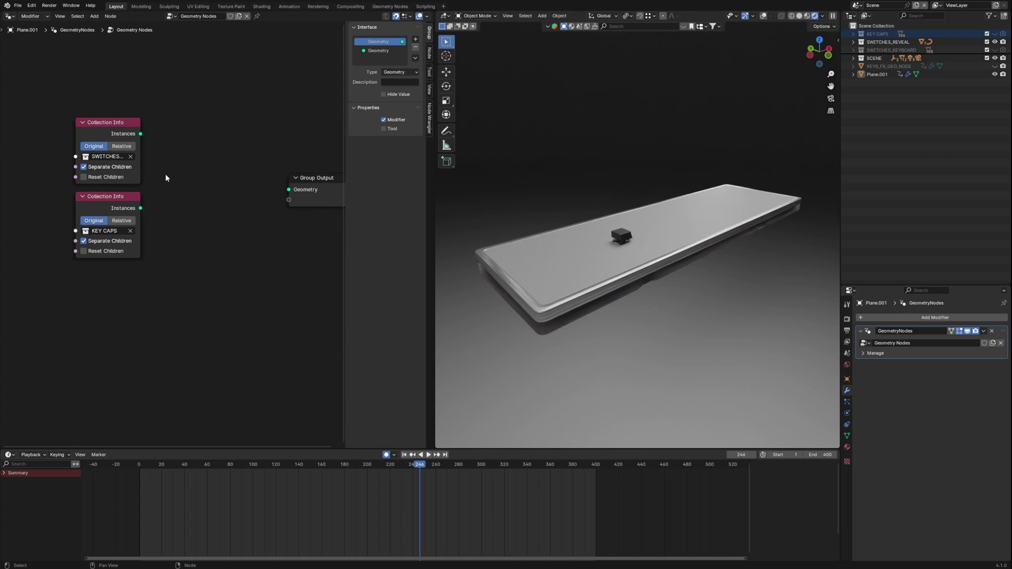
Add a Join Geometry node and connect the instances of both Collection Info nodes to it.
{"action": "key", "text": "shift+a"}
{"action": "type", "text": "joing"}
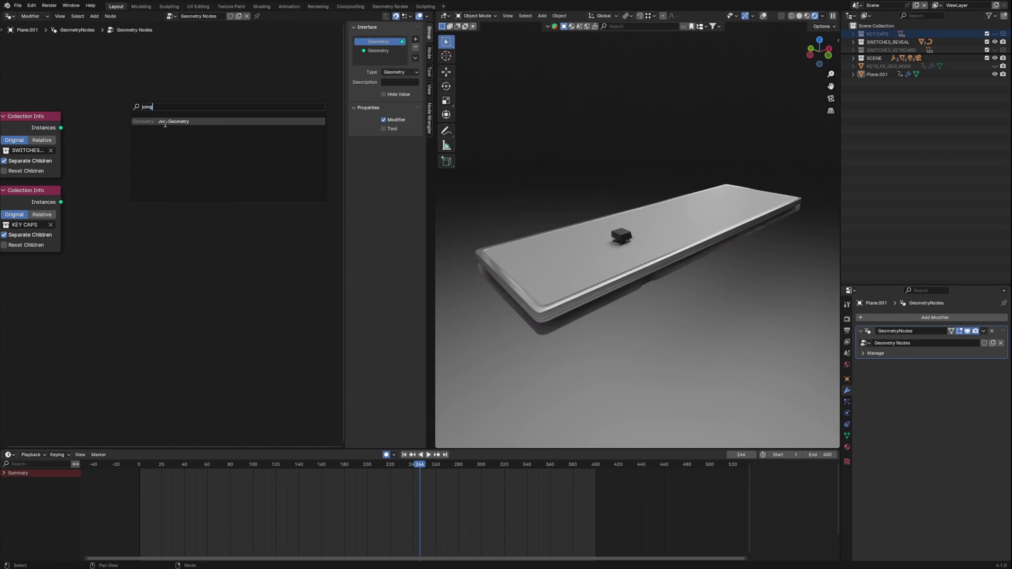
{"action": "left_click", "coordinate": [165, 121]}
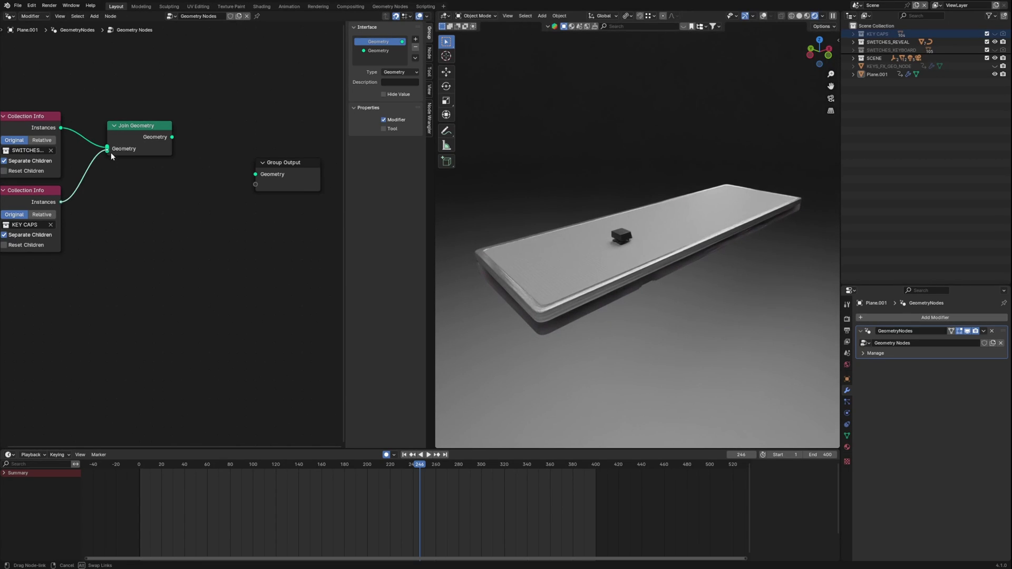
{"action": "left_click_drag", "start_coordinate": [111, 155], "coordinate": [111, 155]}
{"action": "left_click_drag", "start_coordinate": [149, 126], "coordinate": [141, 153]}
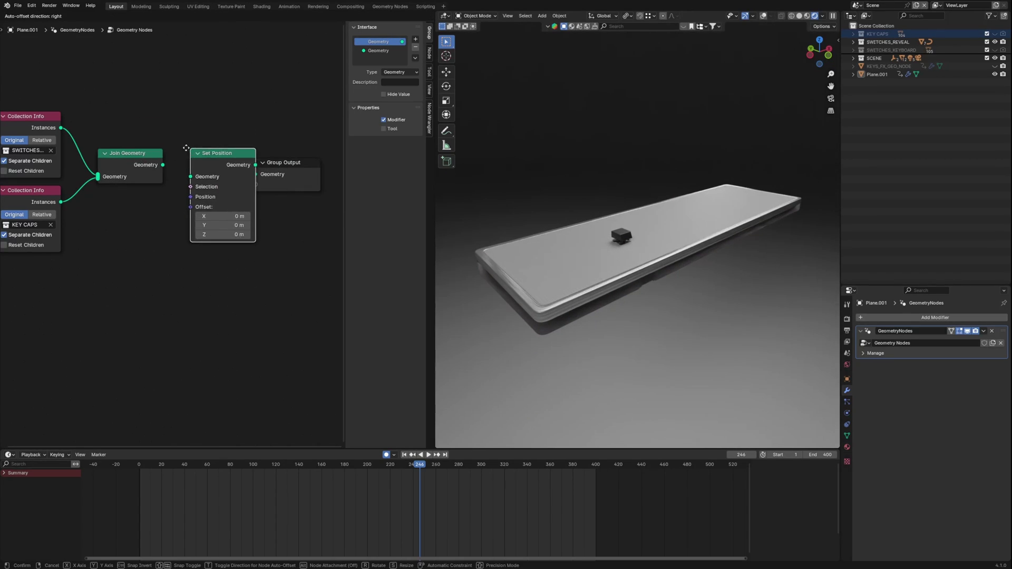
Place a Set Position node after Join Geometry and shift the Group Output node to make room.
{"action": "left_click", "coordinate": [185, 147]}
{"action": "left_click_drag", "start_coordinate": [268, 163], "coordinate": [301, 174]}
{"action": "middle_click_drag", "start_coordinate": [199, 220], "coordinate": [260, 205]}
Add a linear Gradient Texture node and link it to the Offset of Set Position.
{"action": "key", "text": "shift+a"}
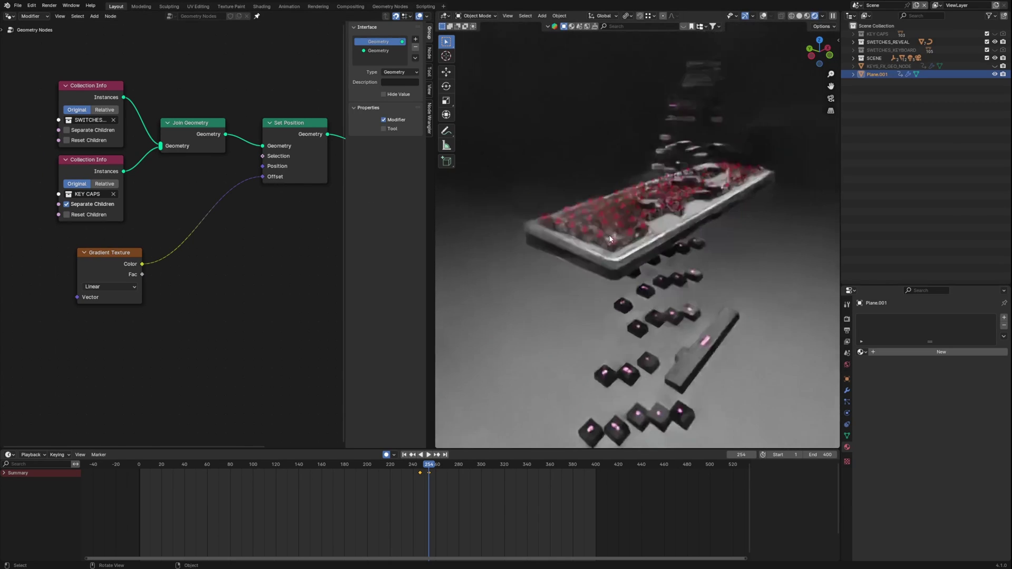
{"action": "scroll", "coordinate": [609, 235], "scroll_direction": "down", "scroll_amount": 3}
{"action": "middle_click_drag", "start_coordinate": [743, 255], "coordinate": [595, 241]}
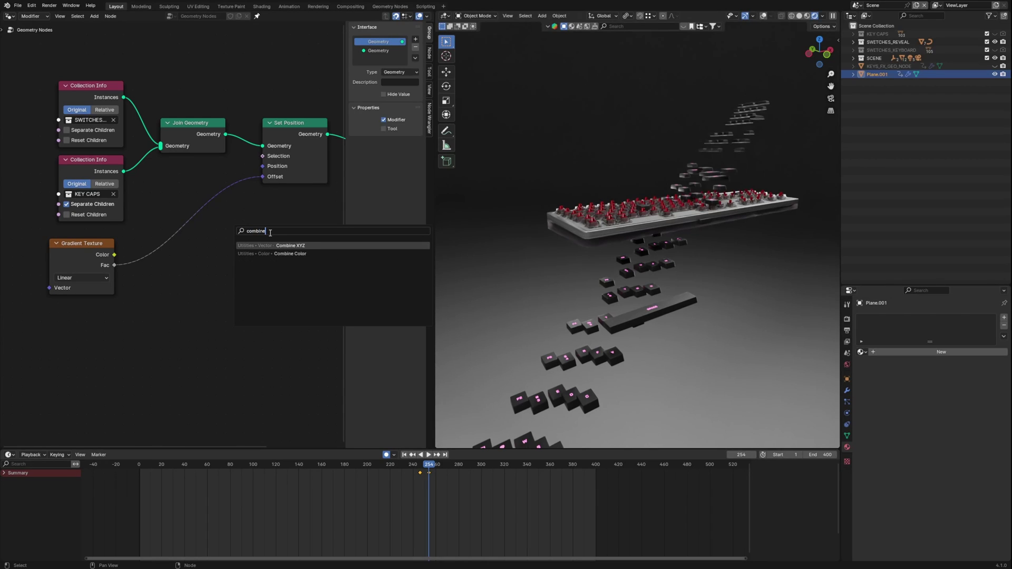
Insert a Combine XYZ node before the Set Position Offset and feed the gradient's Fac into its Z input.
{"action": "key", "text": "Return"}
{"action": "left_click", "coordinate": [154, 244]}
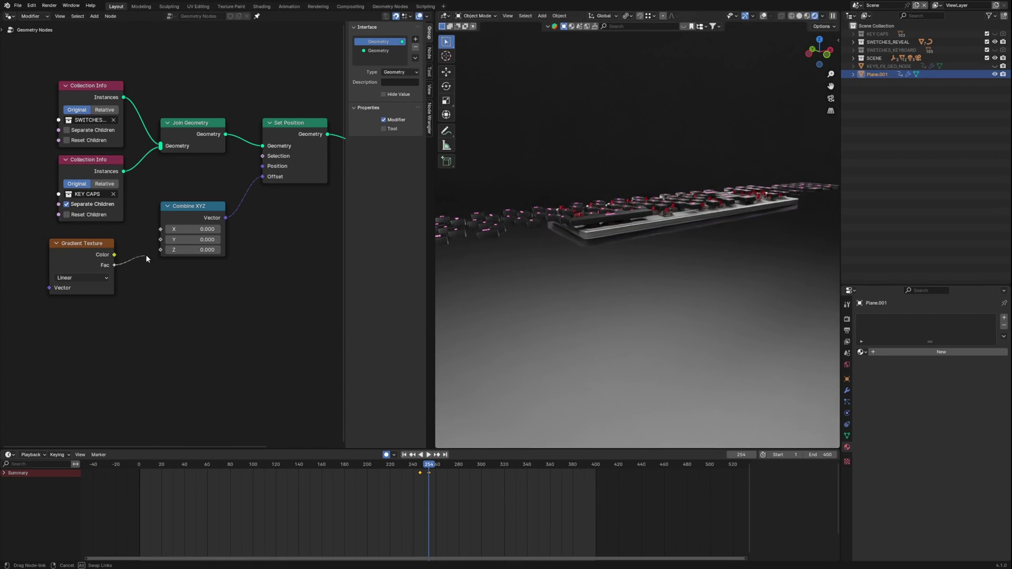
{"action": "middle_click_drag", "start_coordinate": [686, 245], "coordinate": [759, 235]}
{"action": "left_click_drag", "start_coordinate": [195, 216], "coordinate": [158, 244]}
{"action": "left_click_drag", "start_coordinate": [161, 335], "coordinate": [65, 257]}
{"action": "key", "text": "g"}
{"action": "left_click", "coordinate": [144, 257]}
Insert a Map Range node between Combine XYZ and the Set Position Offset.
{"action": "key", "text": "shift+a"}
{"action": "left_click", "coordinate": [240, 255]}
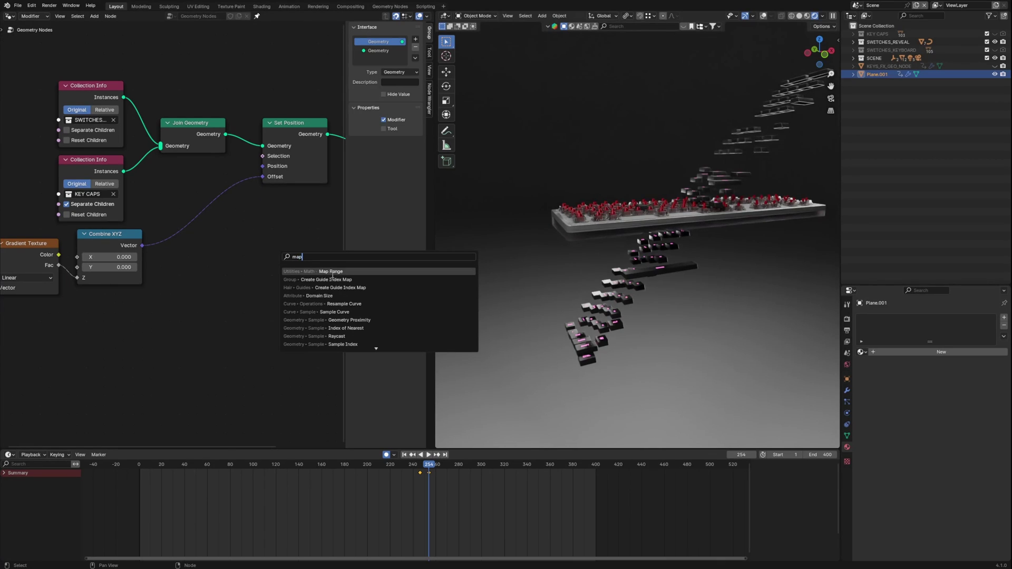
{"action": "left_click", "coordinate": [332, 272]}
{"action": "left_click", "coordinate": [177, 192]}
{"action": "scroll", "coordinate": [174, 235], "scroll_direction": "up", "scroll_amount": 5}
{"action": "middle_click_drag", "start_coordinate": [759, 213], "coordinate": [783, 218]}
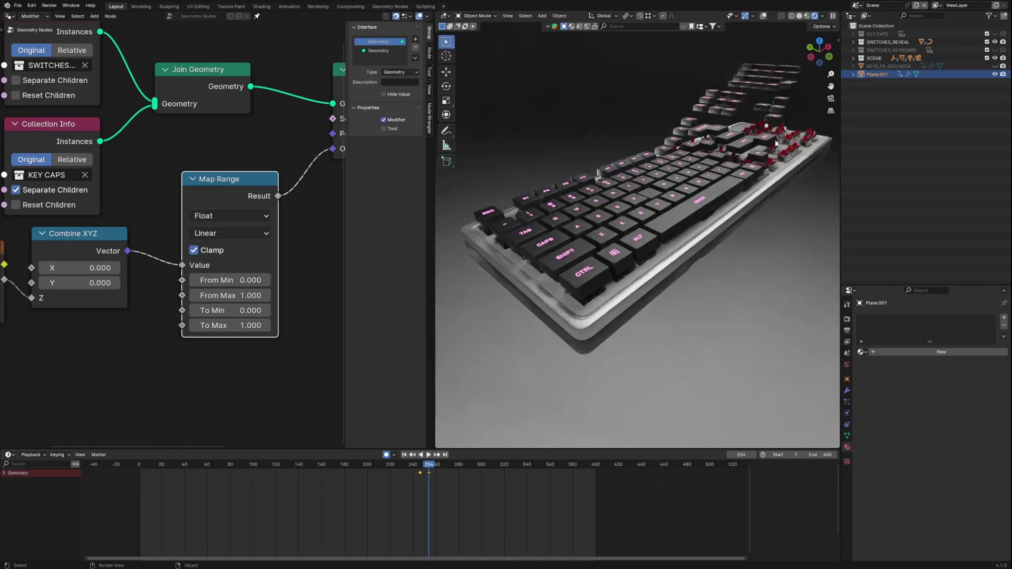
Shift the nodes around Set Position and Map Range apart to make room in the offset chain.
{"action": "middle_click_drag", "start_coordinate": [331, 136], "coordinate": [248, 152]}
{"action": "scroll", "coordinate": [248, 151], "scroll_direction": "down", "scroll_amount": 6}
{"action": "left_click_drag", "start_coordinate": [324, 125], "coordinate": [193, 198]}
{"action": "key", "text": "g"}
{"action": "left_click", "coordinate": [308, 192]}
{"action": "left_click_drag", "start_coordinate": [133, 215], "coordinate": [200, 217]}
{"action": "middle_click_drag", "start_coordinate": [200, 221], "coordinate": [268, 221]}
Insert a Math node set to Add with value 0.150 between Combine XYZ and Map Range.
{"action": "left_click_drag", "start_coordinate": [103, 256], "coordinate": [112, 256]}
{"action": "left_click", "coordinate": [175, 299]}
{"action": "key", "text": "shift+a"}
{"action": "left_click", "coordinate": [181, 292]}
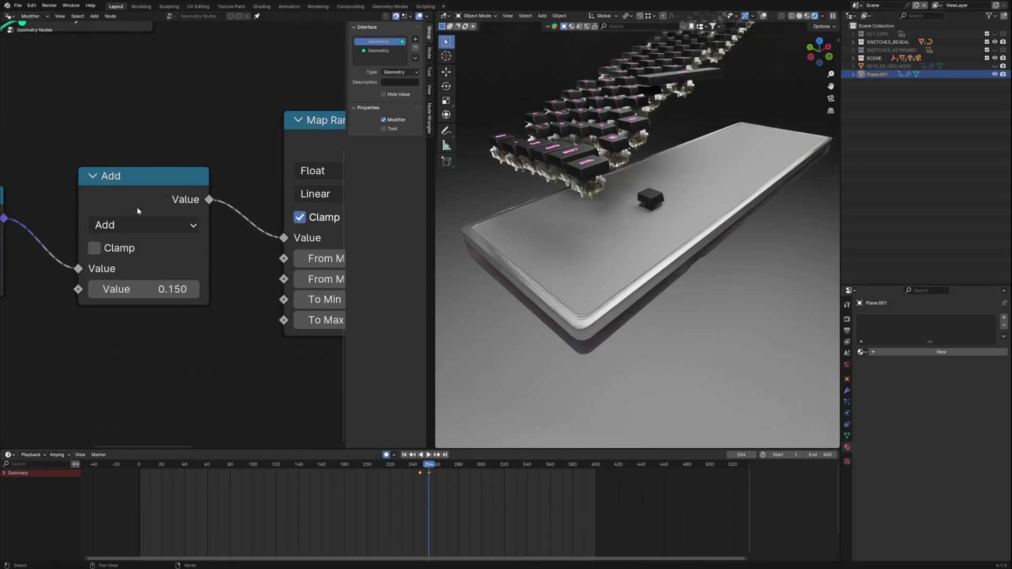
Lower the Add node's value and the Map Range node's From Max to adjust how the keys assemble.
{"action": "left_click", "coordinate": [138, 211]}
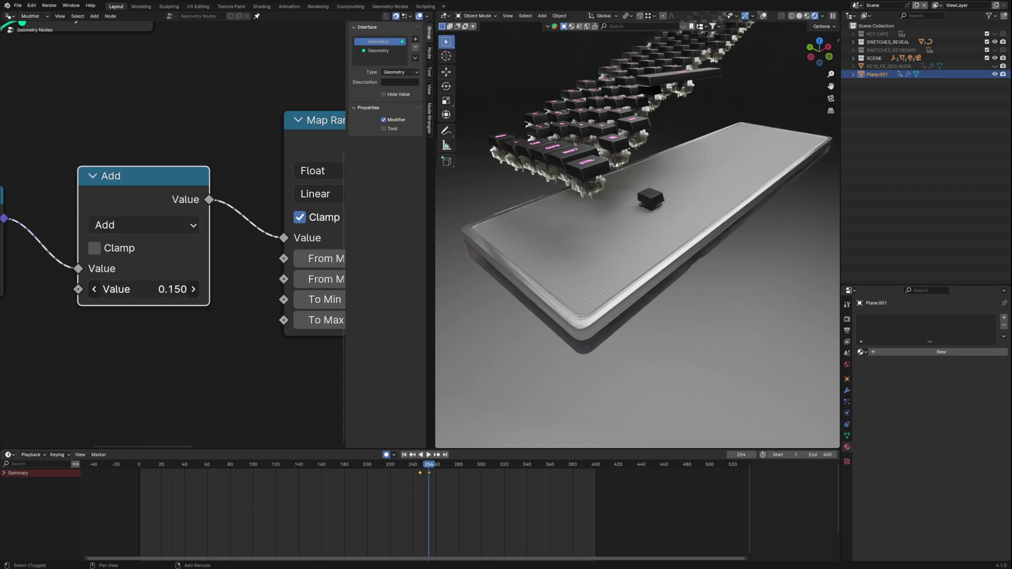
{"action": "left_click_drag", "start_coordinate": [144, 289], "coordinate": [128, 289]}
{"action": "middle_click_drag", "start_coordinate": [295, 282], "coordinate": [137, 276]}
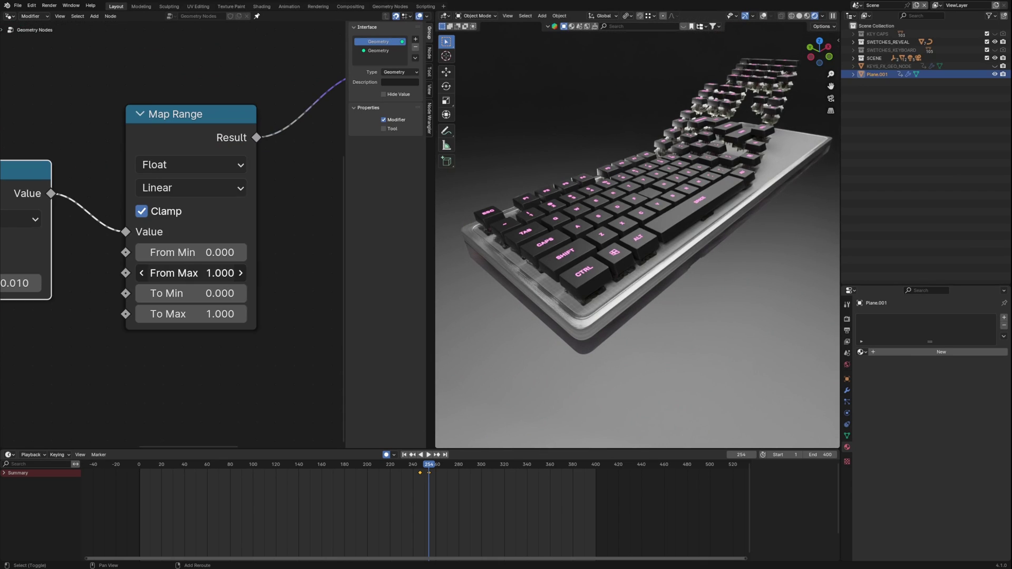
{"action": "left_click_drag", "start_coordinate": [223, 273], "coordinate": [87, 273]}
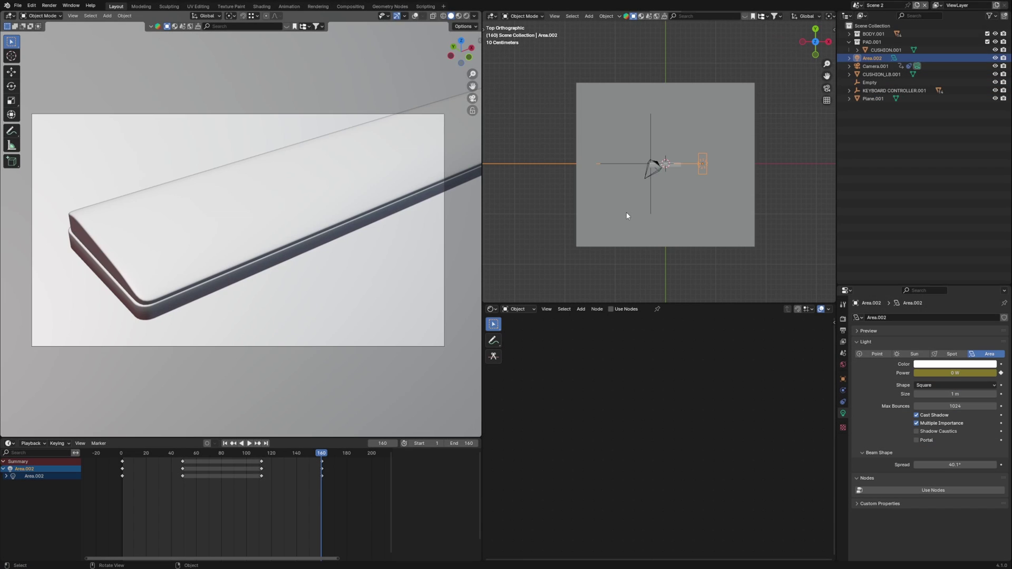
Try moving the Empty beside the wrist pad.
{"action": "key", "text": "space"}
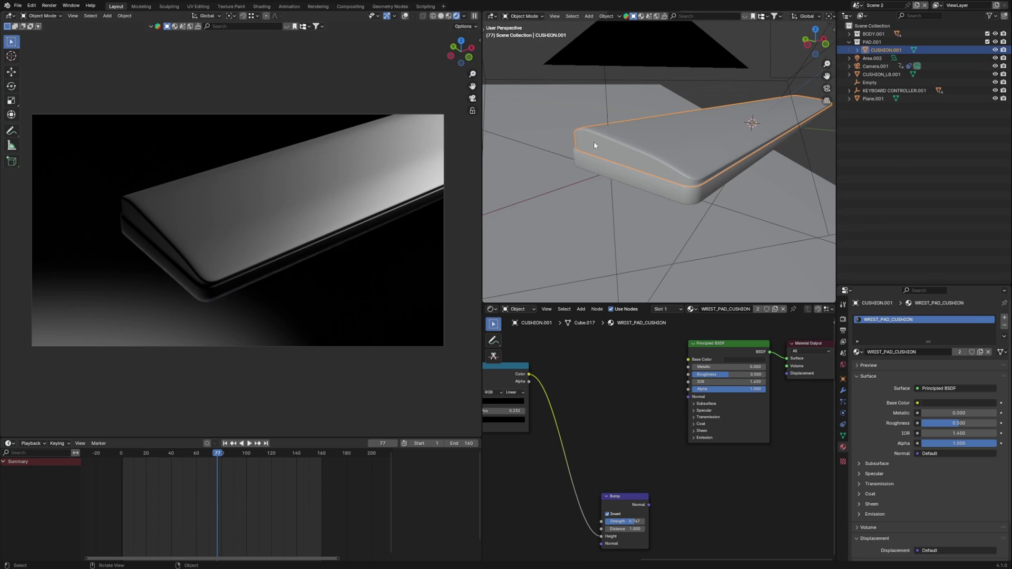
{"action": "left_click", "coordinate": [606, 113]}
{"action": "middle_click_drag", "start_coordinate": [606, 113], "coordinate": [710, 201]}
{"action": "key", "text": "g"}
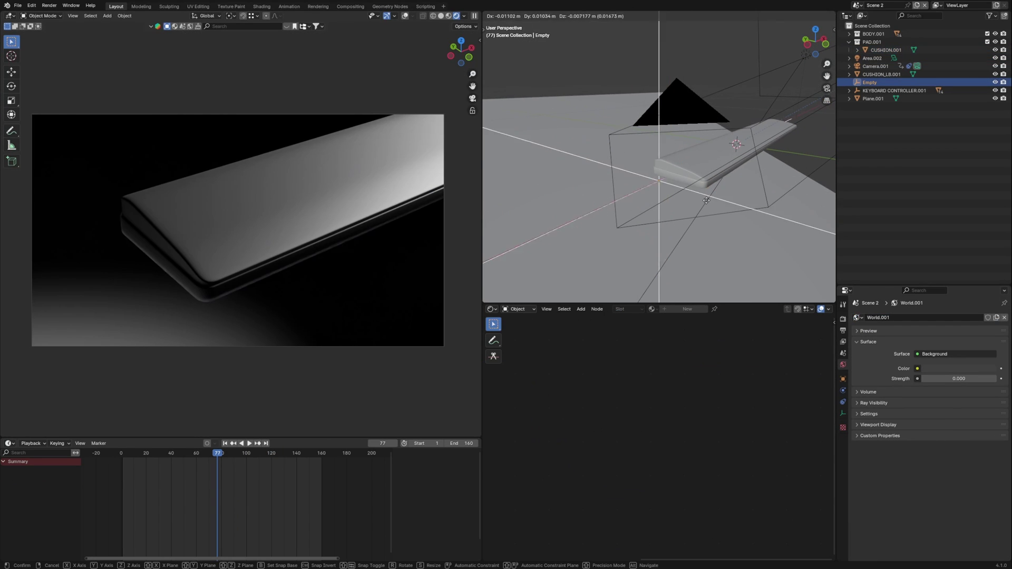
{"action": "right_click", "coordinate": [733, 178]}
Save the file, and clear and re-pick the camera's Depth of Field focus object.
{"action": "key", "text": "ctrl+s"}
{"action": "scroll", "coordinate": [687, 198], "scroll_direction": "up", "scroll_amount": 5}
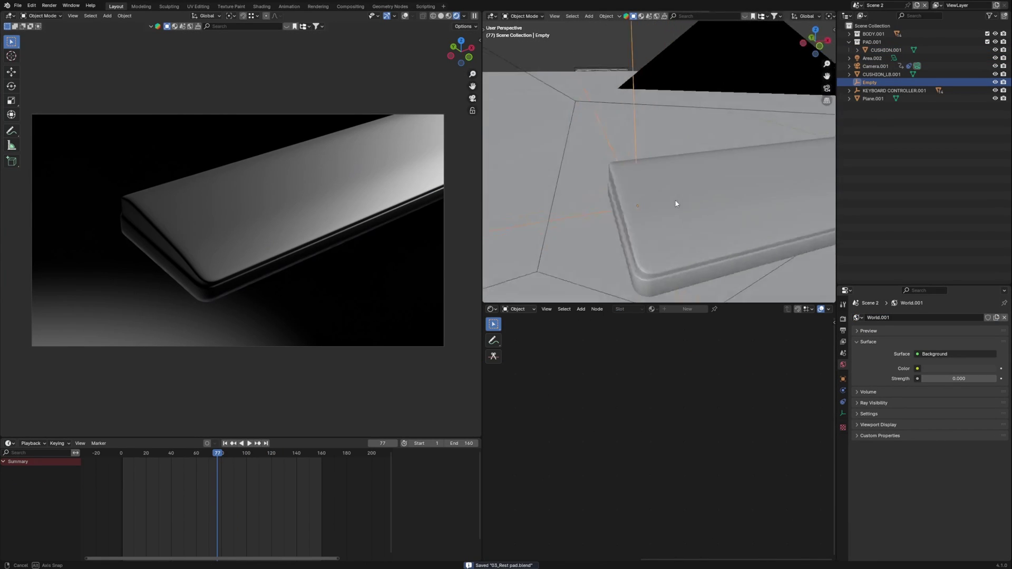
{"action": "left_click", "coordinate": [862, 464]}
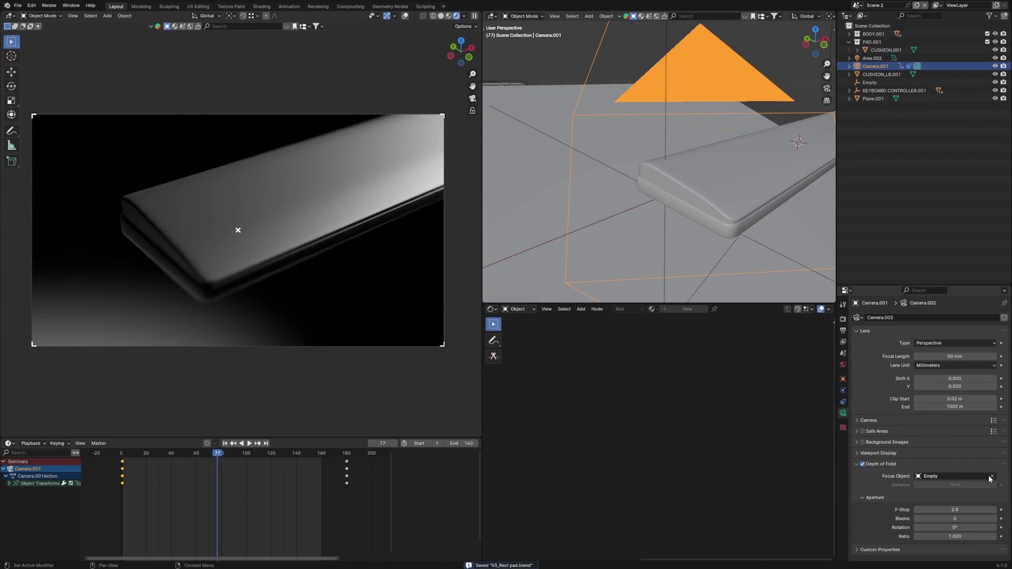
{"action": "left_click", "coordinate": [991, 476]}
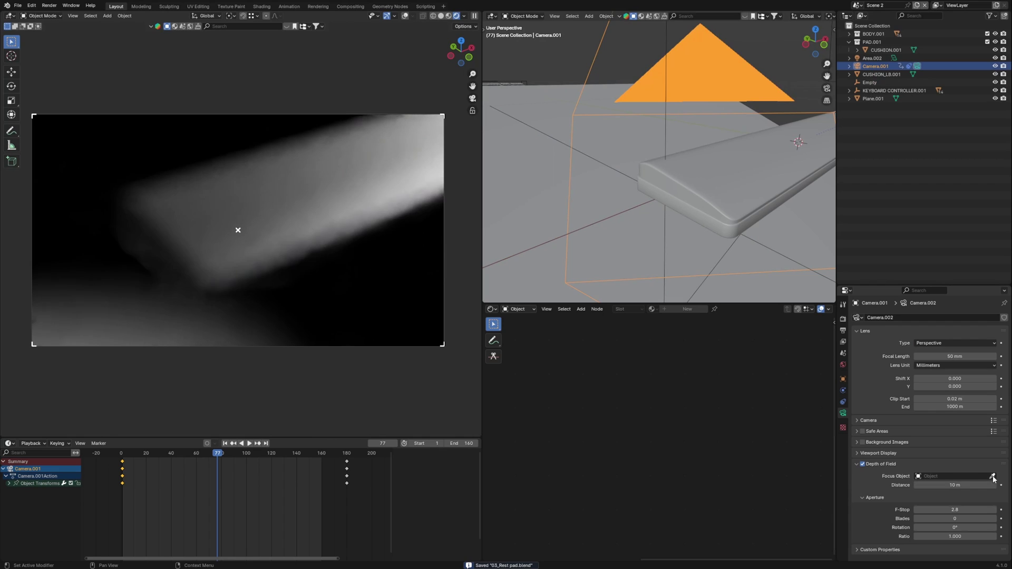
{"action": "left_click", "coordinate": [667, 136]}
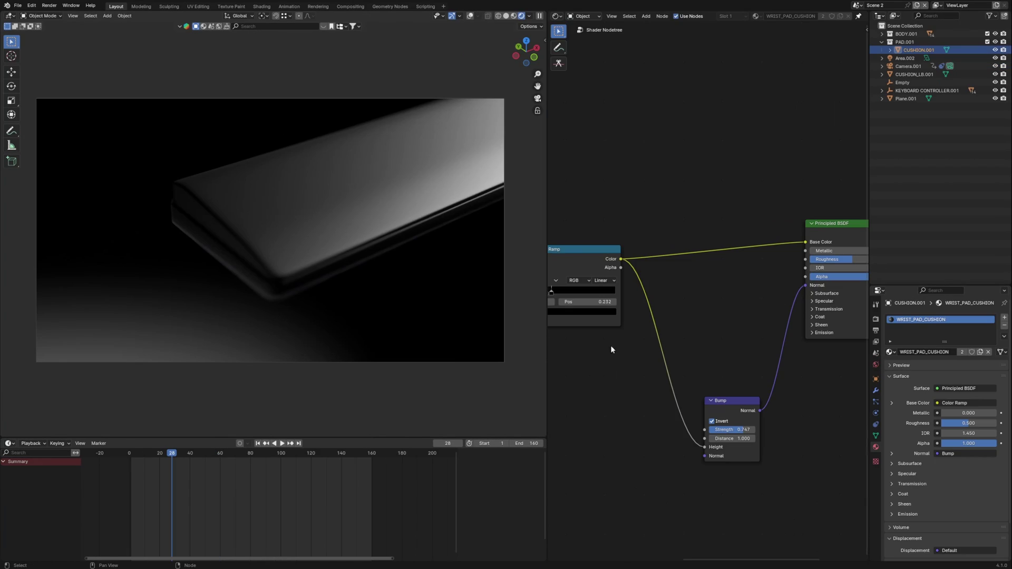
Select the Voronoi Texture node in the WRIST_PAD_CUSHION material and scrub the animation to examine its keyframed Exponent's effect on the cushion.
{"action": "scroll", "coordinate": [610, 345], "scroll_direction": "up", "scroll_amount": 5}
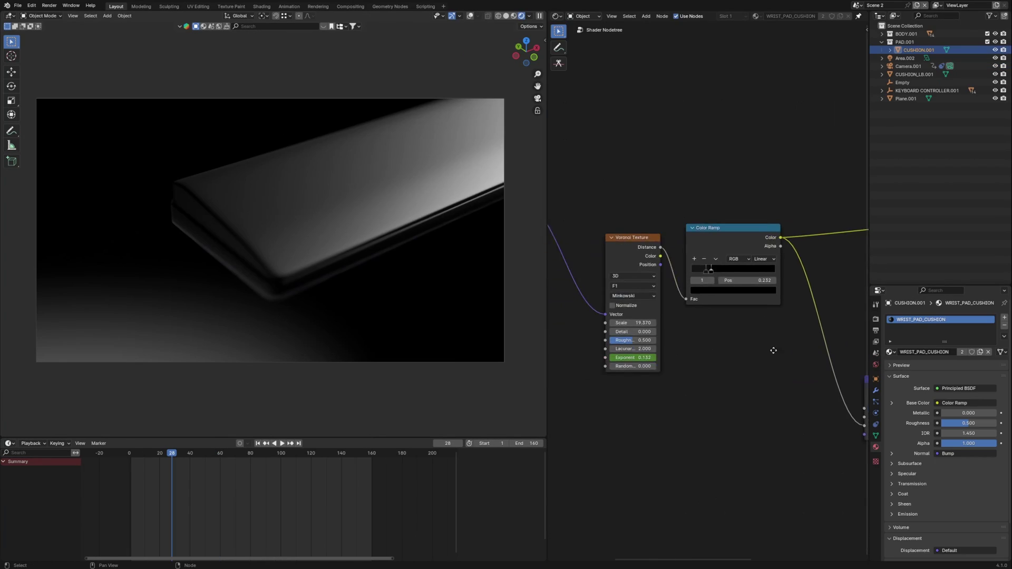
{"action": "left_click", "coordinate": [722, 224]}
{"action": "scroll", "coordinate": [802, 444], "scroll_direction": "up", "scroll_amount": 3}
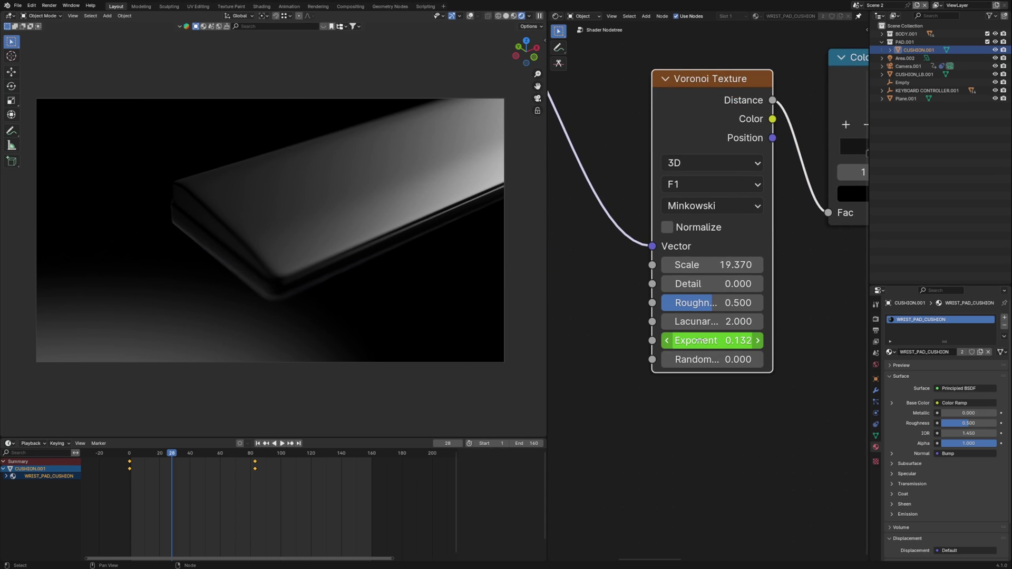
{"action": "left_click_drag", "start_coordinate": [136, 454], "coordinate": [207, 457]}
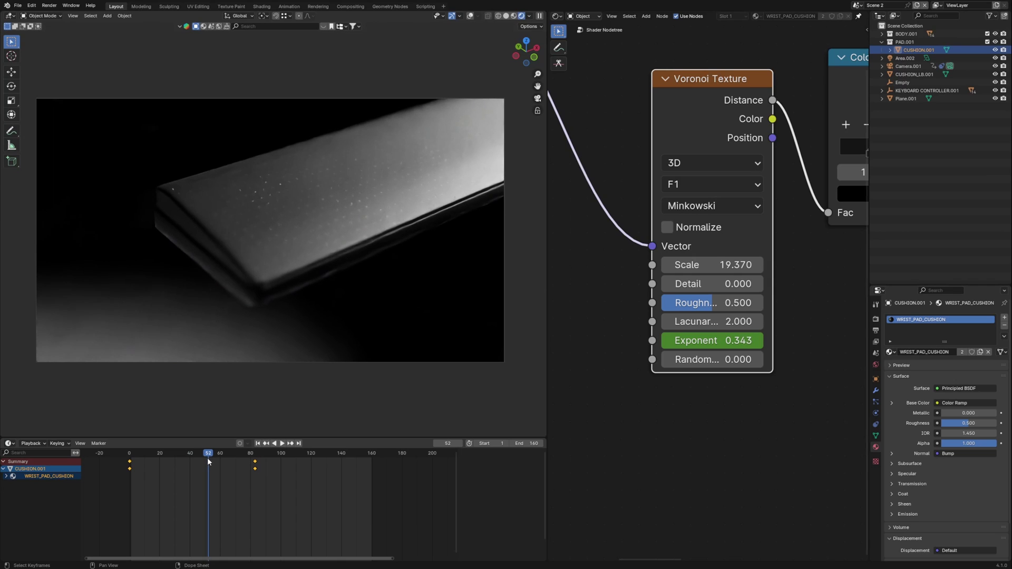
{"action": "scroll", "coordinate": [302, 276], "scroll_direction": "up", "scroll_amount": 5}
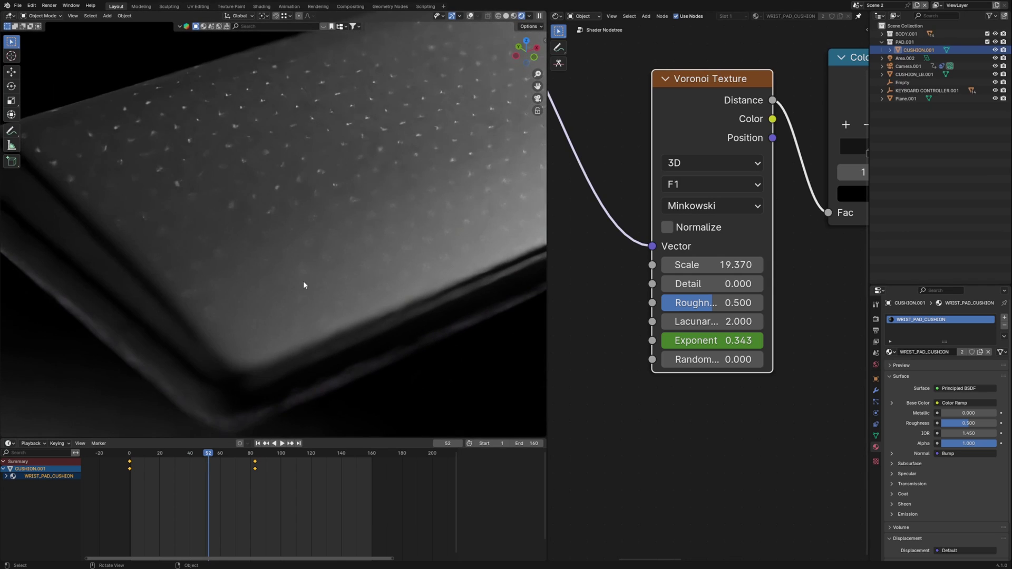
{"action": "mouse_move", "coordinate": [189, 456]}
{"action": "left_mouse_down"}
{"action": "mouse_move", "coordinate": [170, 457]}
{"action": "mouse_move", "coordinate": [197, 458]}
{"action": "left_mouse_up"}
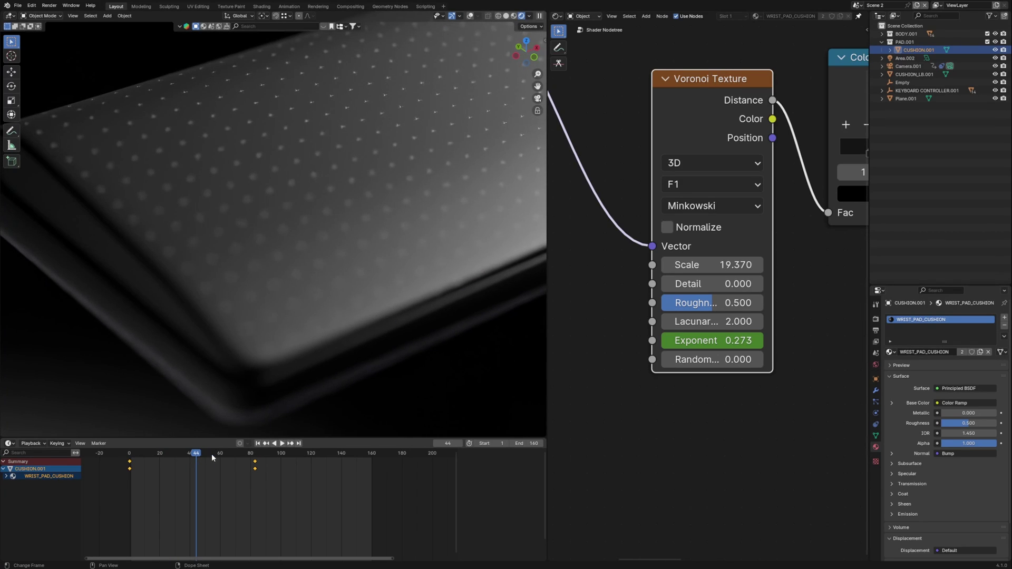
{"action": "left_click", "coordinate": [212, 457]}
{"action": "left_click", "coordinate": [223, 456]}
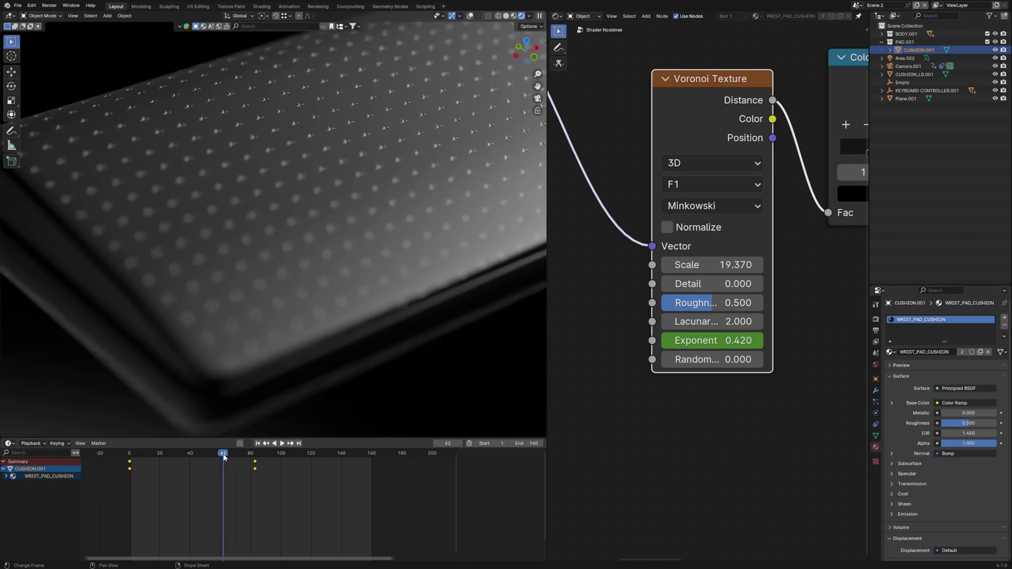
{"action": "left_click", "coordinate": [235, 457]}
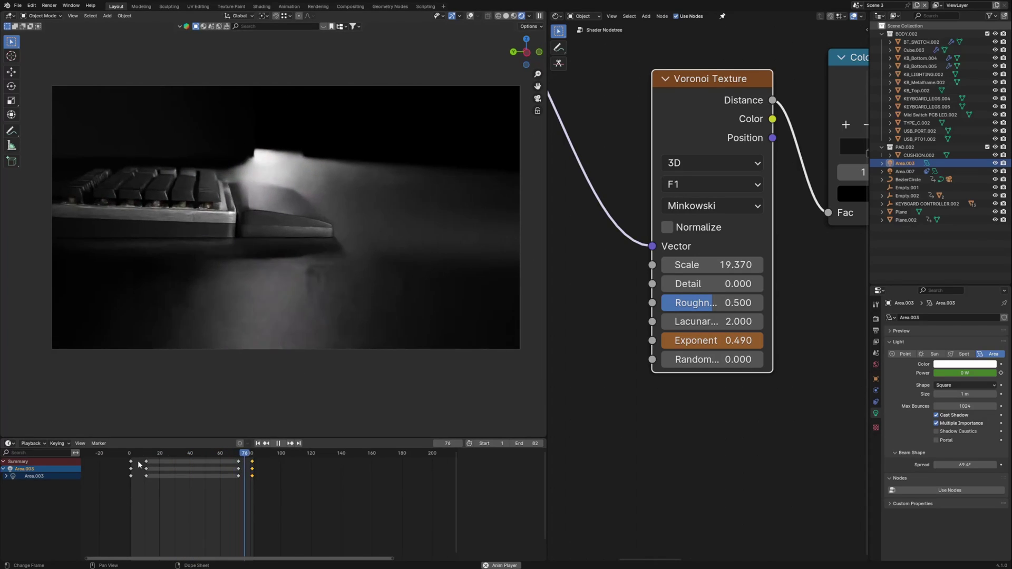
Stop playback in Scene 3, select the large Plane behind the keyboard and inspect the setup in solid shading.
{"action": "key", "text": "space"}
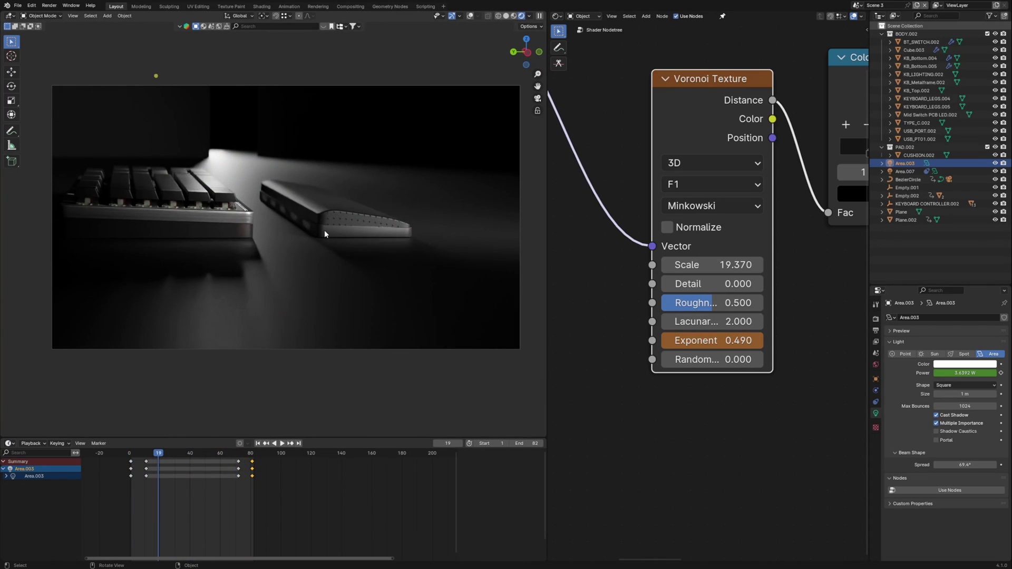
{"action": "scroll", "coordinate": [324, 230], "scroll_direction": "down", "scroll_amount": 3}
{"action": "mouse_move", "coordinate": [233, 184]}
{"action": "middle_mouse_down"}
{"action": "mouse_move", "coordinate": [276, 218]}
{"action": "mouse_move", "coordinate": [181, 154]}
{"action": "middle_mouse_up"}
{"action": "left_click", "coordinate": [149, 135]}
{"action": "key", "text": "z"}
{"action": "mouse_move", "coordinate": [253, 158]}
{"action": "middle_mouse_down"}
{"action": "mouse_move", "coordinate": [400, 196]}
{"action": "mouse_move", "coordinate": [373, 158]}
{"action": "middle_mouse_up"}
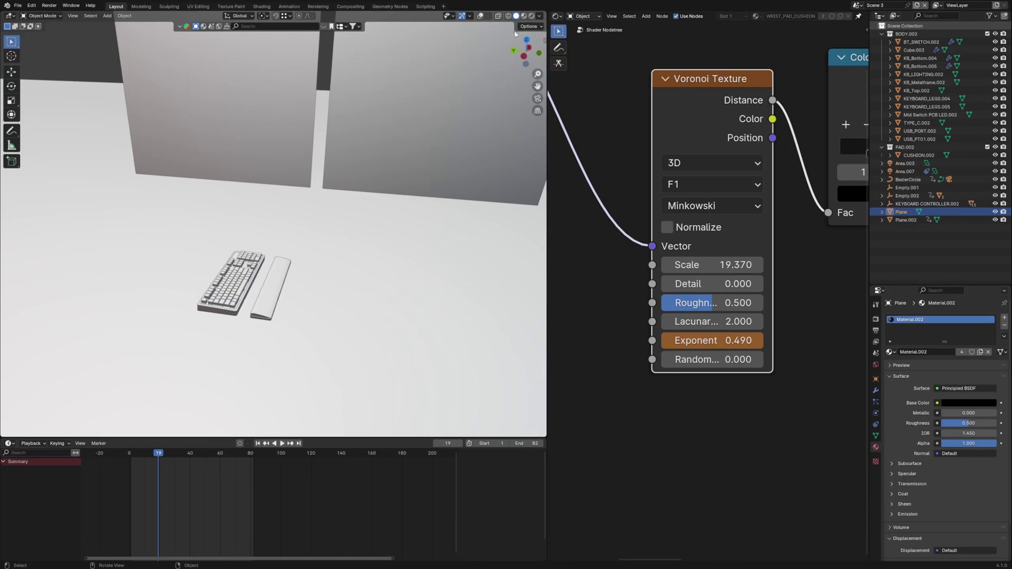
Show the viewport overlays and examine the rendered camera view of the keyboard and wrist pad.
{"action": "left_click", "coordinate": [480, 16]}
{"action": "middle_click_drag", "start_coordinate": [454, 63], "coordinate": [375, 137]}
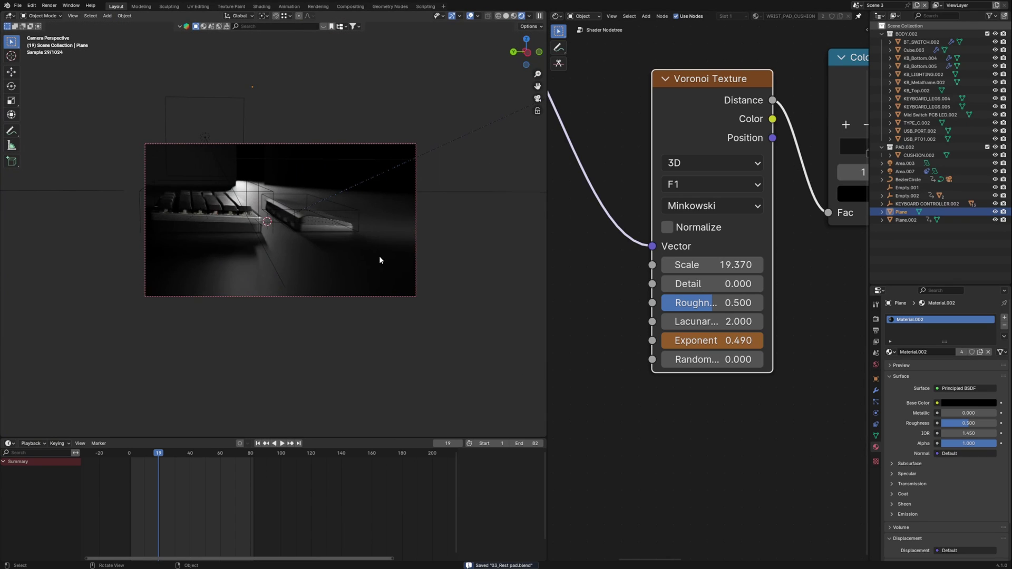
{"action": "scroll", "coordinate": [374, 258], "scroll_direction": "up", "scroll_amount": 4}
{"action": "scroll", "coordinate": [374, 259], "scroll_direction": "down", "scroll_amount": 2}
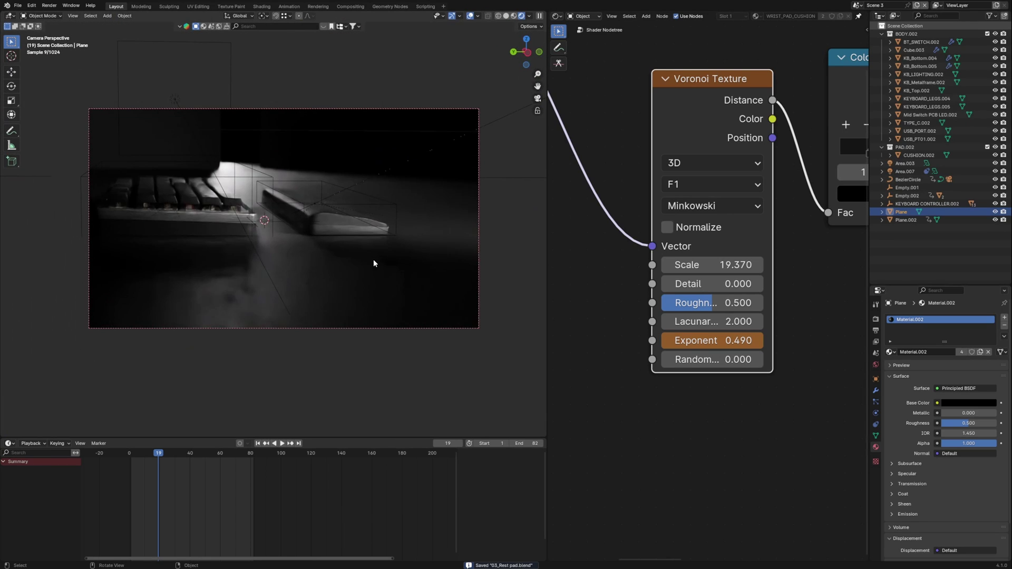
{"action": "scroll", "coordinate": [374, 259], "scroll_direction": "up", "scroll_amount": 1}
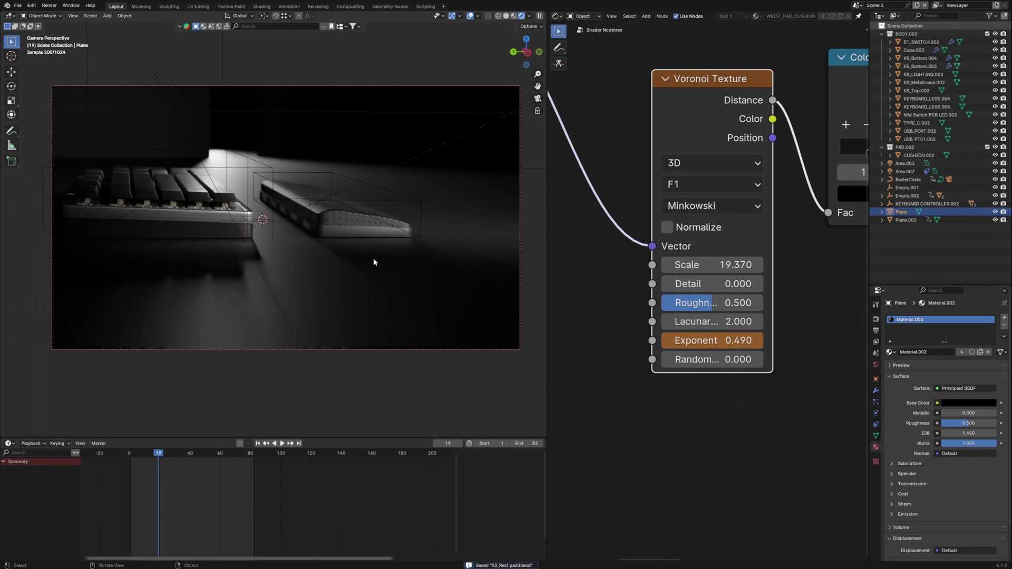
{"action": "scroll", "coordinate": [298, 207], "scroll_direction": "up", "scroll_amount": 1}
{"action": "scroll", "coordinate": [440, 99], "scroll_direction": "down", "scroll_amount": 1}
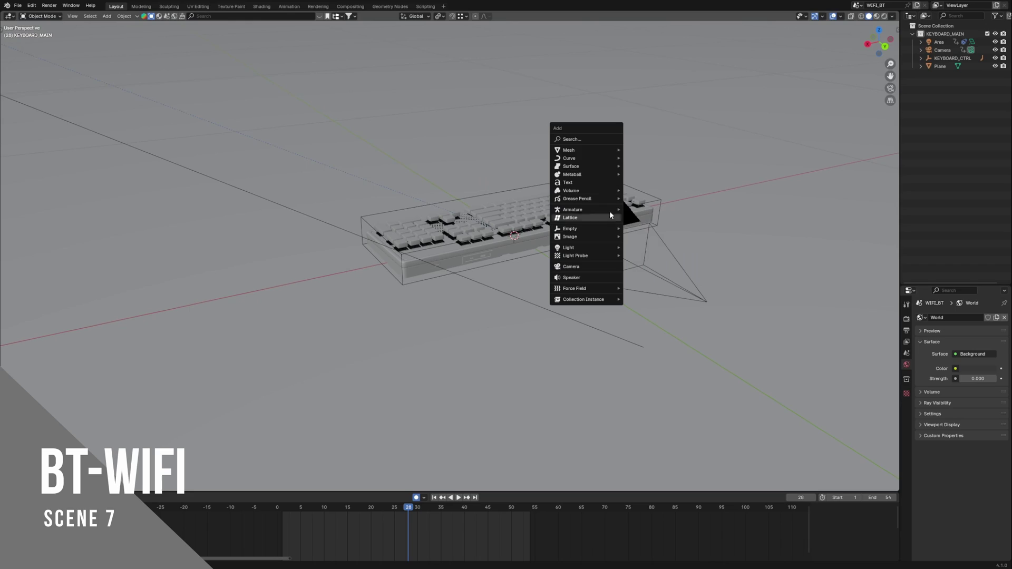
Add a mesh circle around the keyboard in the WIFI_BT scene and parent the camera to it.
{"action": "mouse_move", "coordinate": [585, 150]}
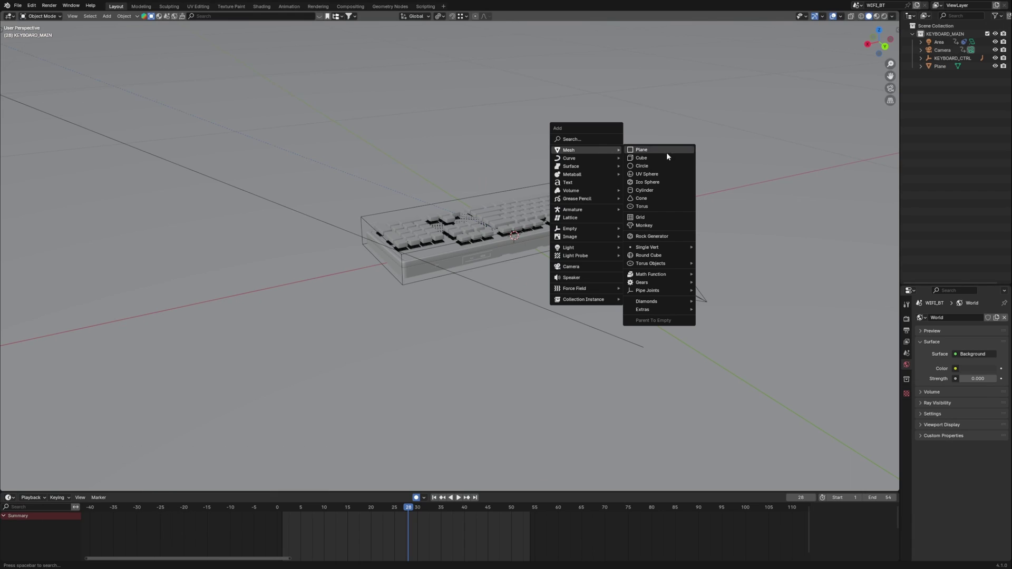
{"action": "left_click", "coordinate": [656, 167]}
{"action": "scroll", "coordinate": [575, 268], "scroll_direction": "down", "scroll_amount": 3}
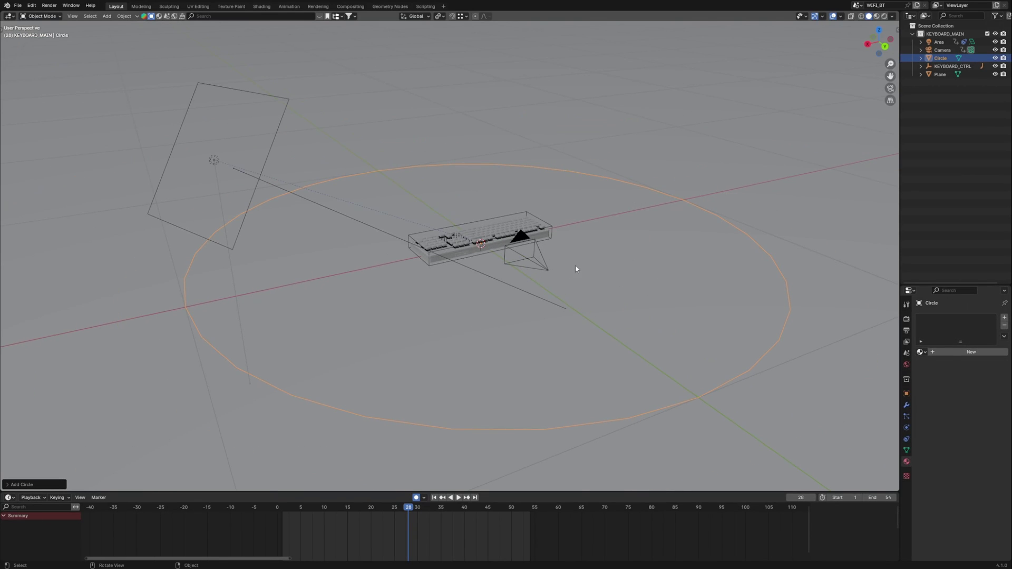
{"action": "left_click", "coordinate": [523, 241]}
{"action": "left_click", "coordinate": [721, 216], "text": "shift"}
{"action": "key", "text": "ctrl+p"}
{"action": "left_click", "coordinate": [669, 242]}
Animate the camera orbit by rotating the circle about Z at frame 50, and by about 122° at frame 55.
{"action": "key", "text": "r"}
{"action": "key", "text": "z"}
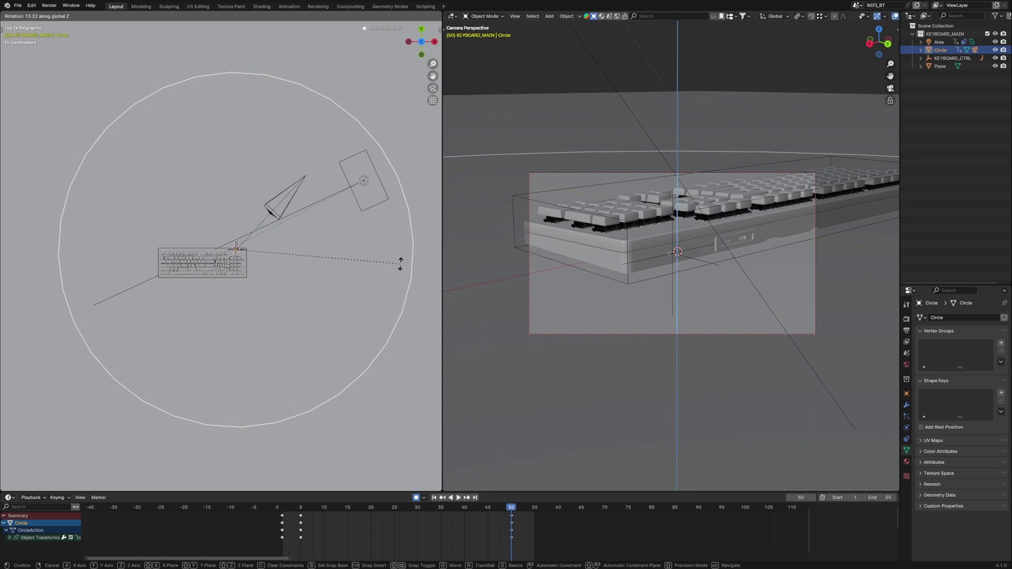
{"action": "left_click", "coordinate": [395, 248]}
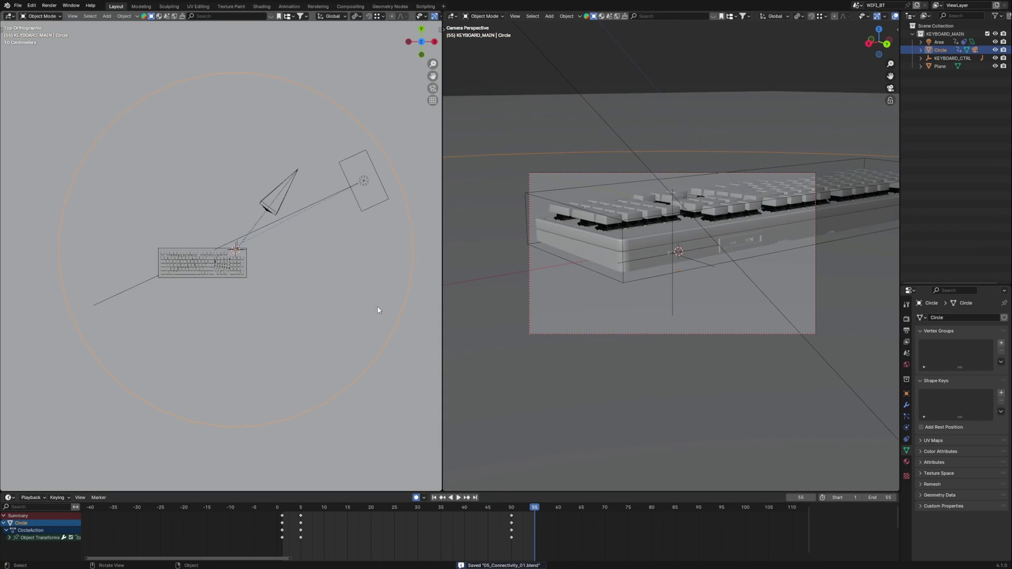
{"action": "key", "text": "r"}
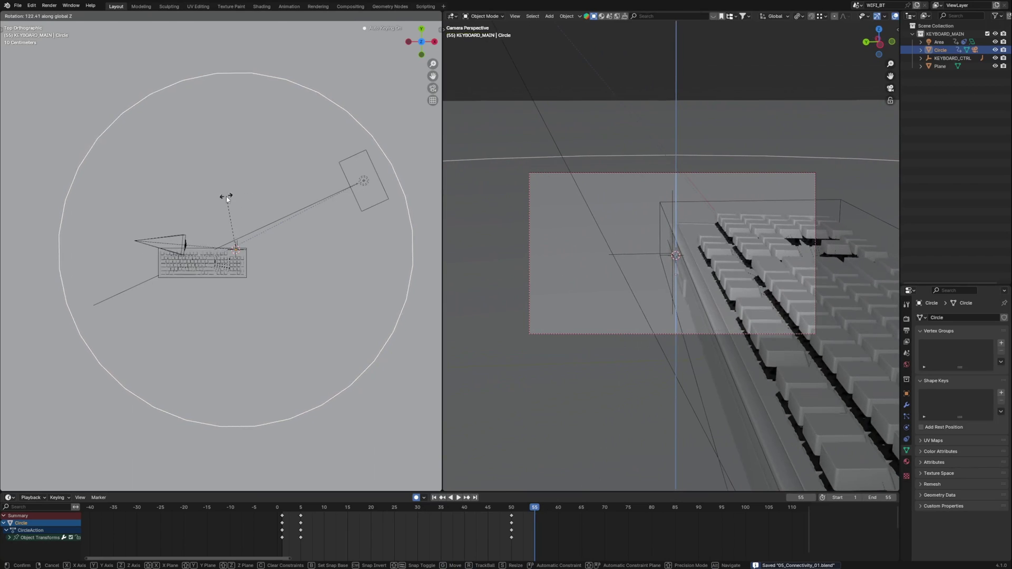
{"action": "left_click", "coordinate": [227, 196]}
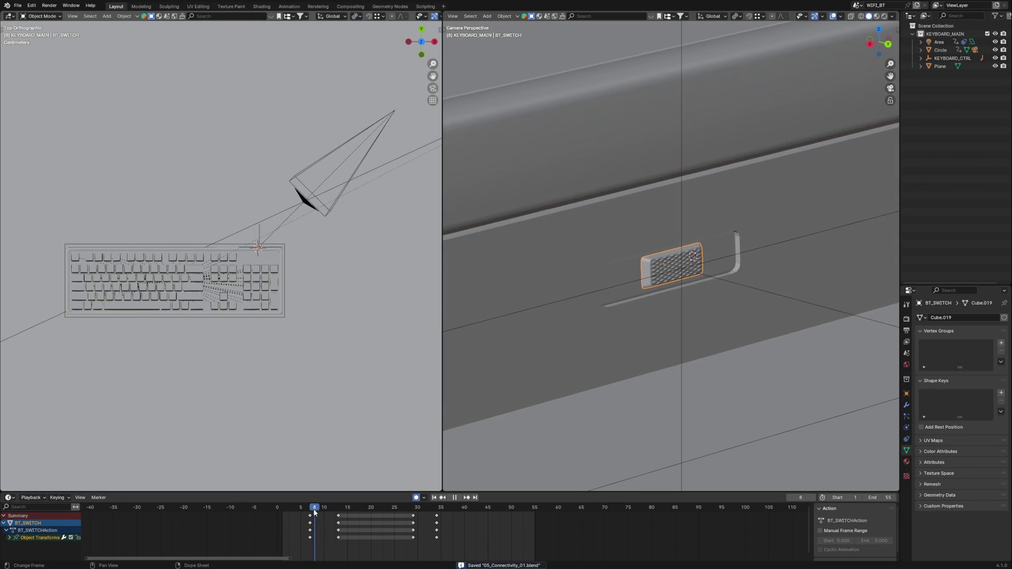
Scrub the timeline from frame 8 to frame 37 to review the BT_SWITCH sliding animation.
{"action": "left_click_drag", "start_coordinate": [313, 510], "coordinate": [452, 520]}
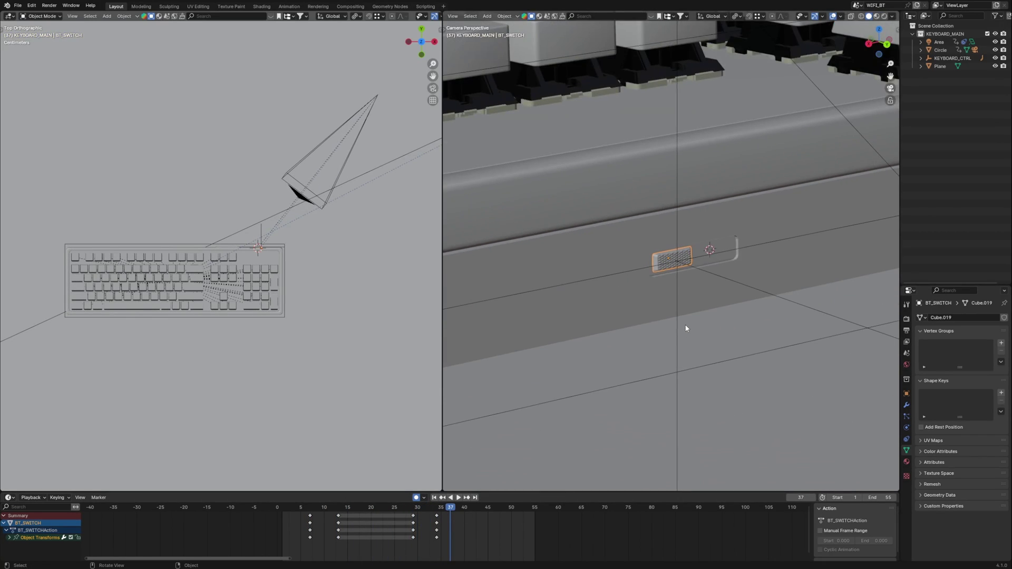
{"action": "scroll", "coordinate": [685, 327], "scroll_direction": "down", "scroll_amount": 5}
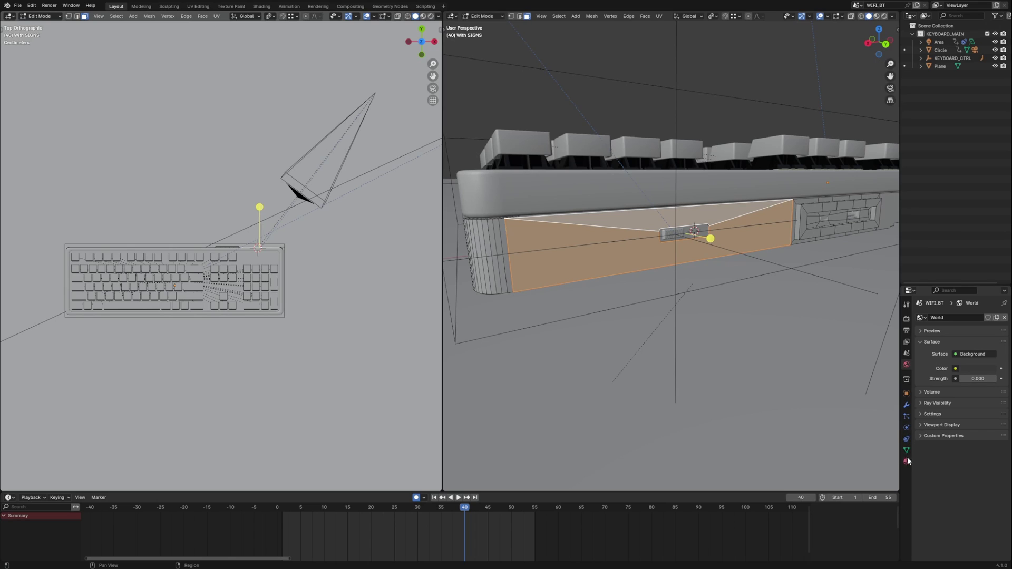
Give the selected face around the switch a BT and WIFI material, replacing its Principled BSDF with the pasted wifi and BT-2 image nodes.
{"action": "left_click", "coordinate": [906, 459]}
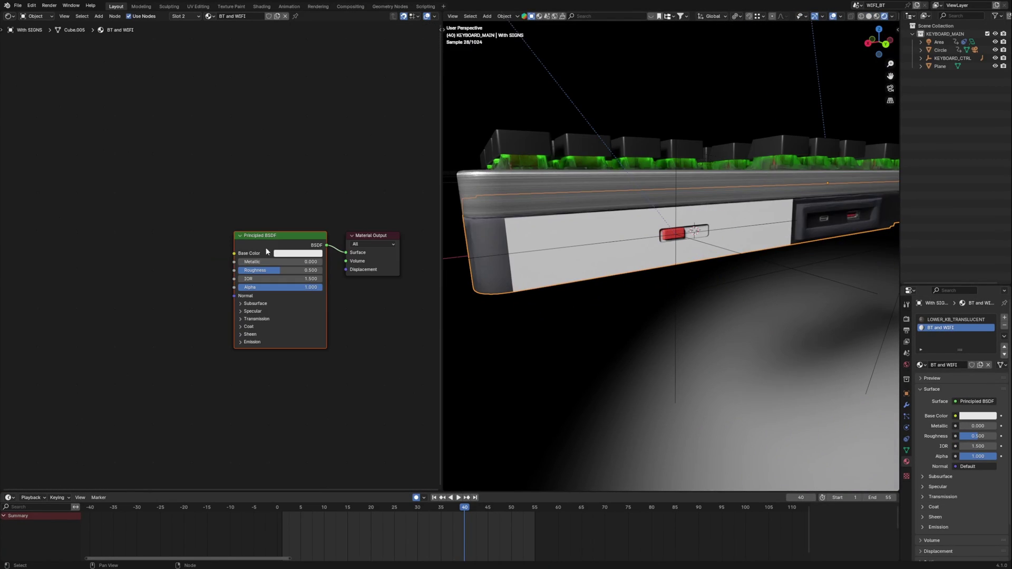
{"action": "key", "text": "x"}
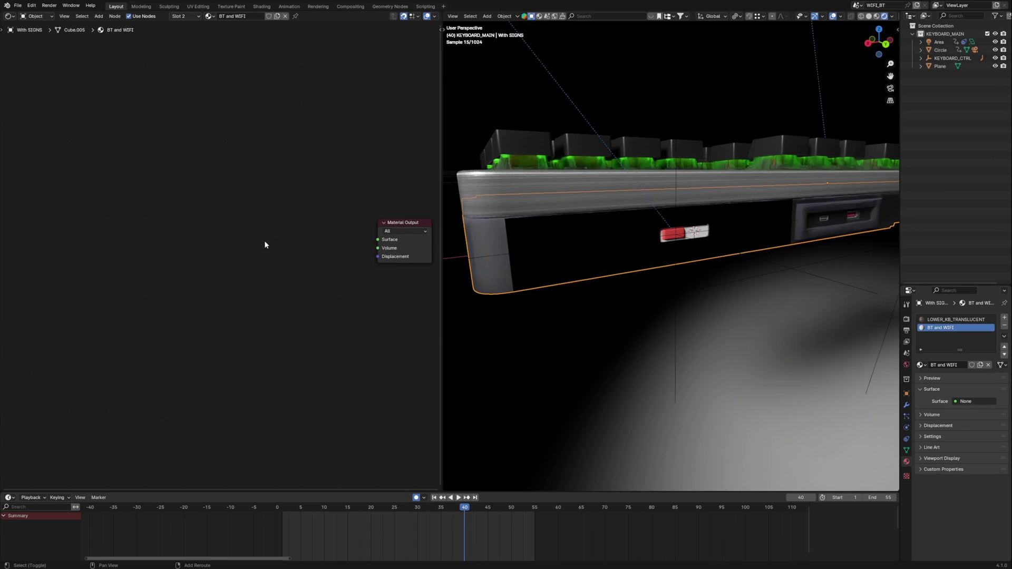
{"action": "key", "text": "ctrl+v"}
Arrange the two Texture Coordinate and Mapping pairs and connect each Mapping to the Vector input of the wifi and BT-2 image textures.
{"action": "left_click_drag", "start_coordinate": [160, 283], "coordinate": [184, 267]}
{"action": "left_click_drag", "start_coordinate": [183, 146], "coordinate": [183, 149]}
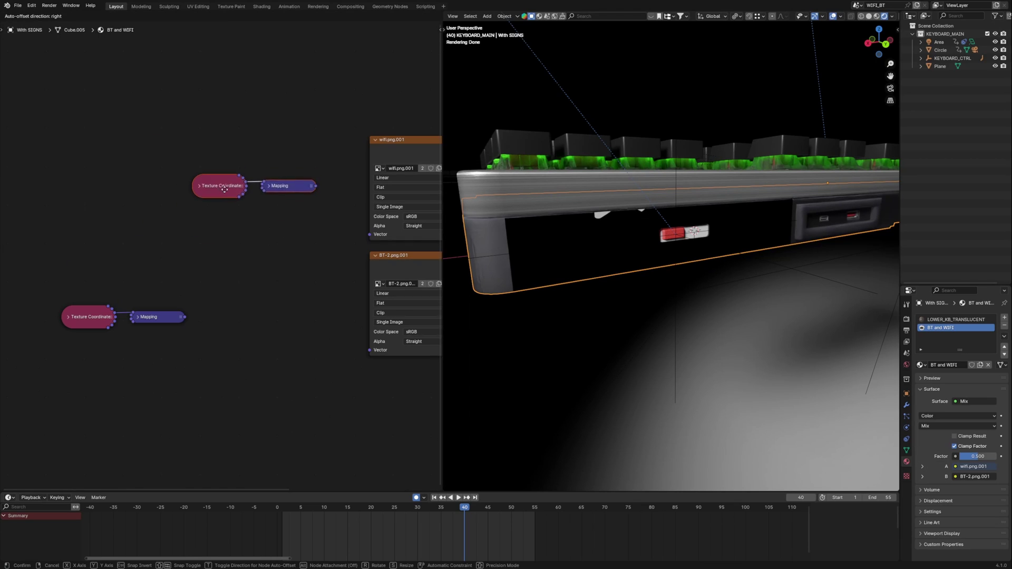
{"action": "left_click_drag", "start_coordinate": [316, 187], "coordinate": [323, 210]}
{"action": "left_click_drag", "start_coordinate": [180, 316], "coordinate": [325, 279]}
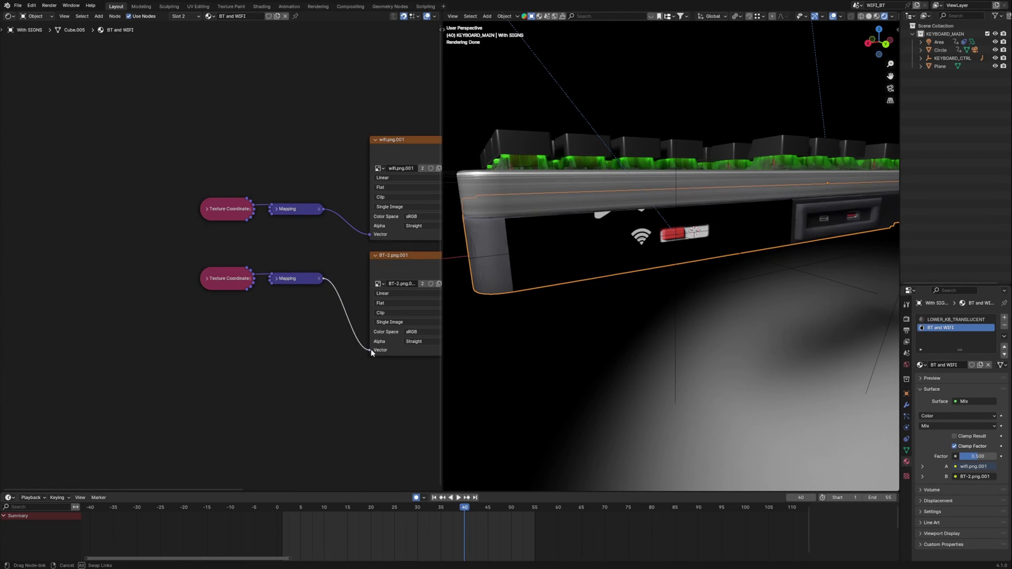
{"action": "left_click_drag", "start_coordinate": [371, 349], "coordinate": [370, 350]}
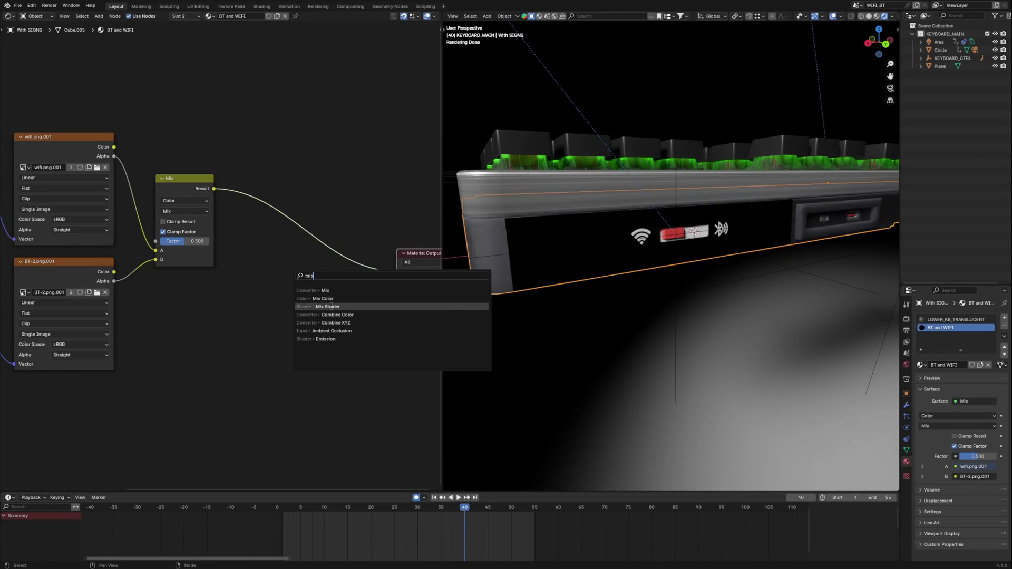
Add a Mix Shader before the Material Output and drive its Fac input with the Mix node's Result.
{"action": "key", "text": "Return"}
{"action": "left_click", "coordinate": [308, 229]}
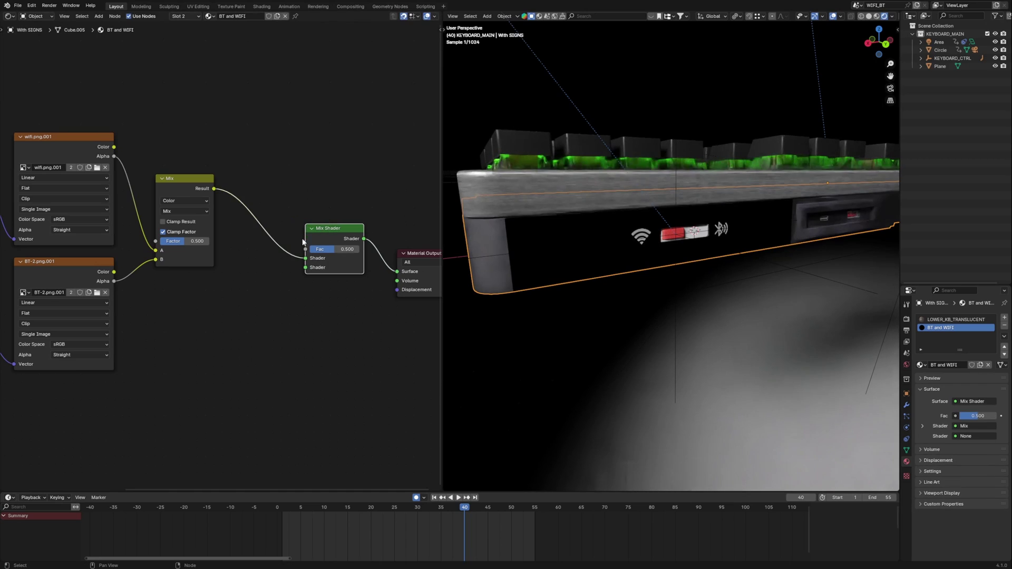
{"action": "left_click_drag", "start_coordinate": [305, 266], "coordinate": [305, 257]}
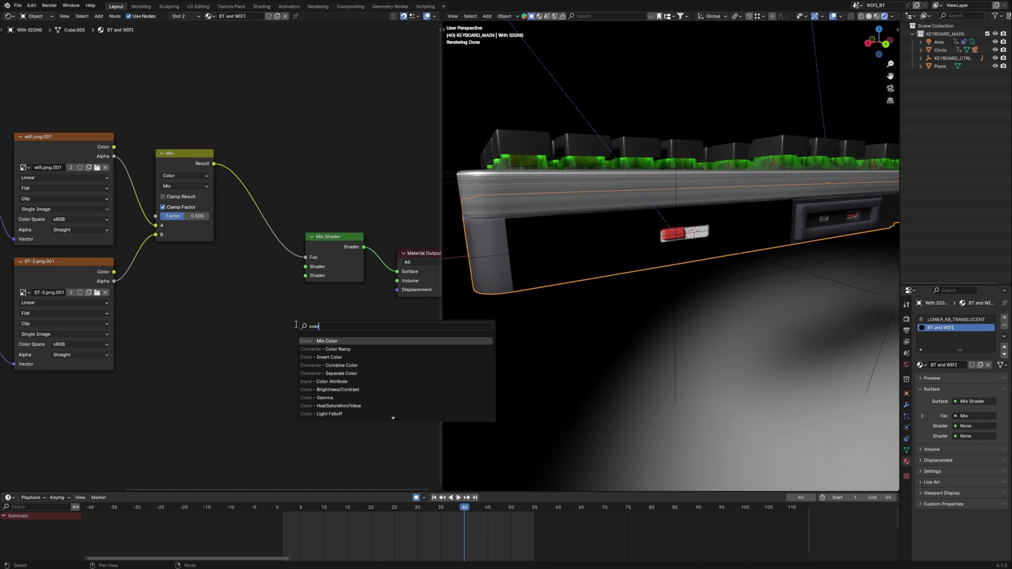
Add an Emission shader to the Mix Shader's first Shader input and feed its Color from a Color Ramp.
{"action": "key", "text": "Escape"}
{"action": "key", "text": "shift+a"}
{"action": "type", "text": "e"}
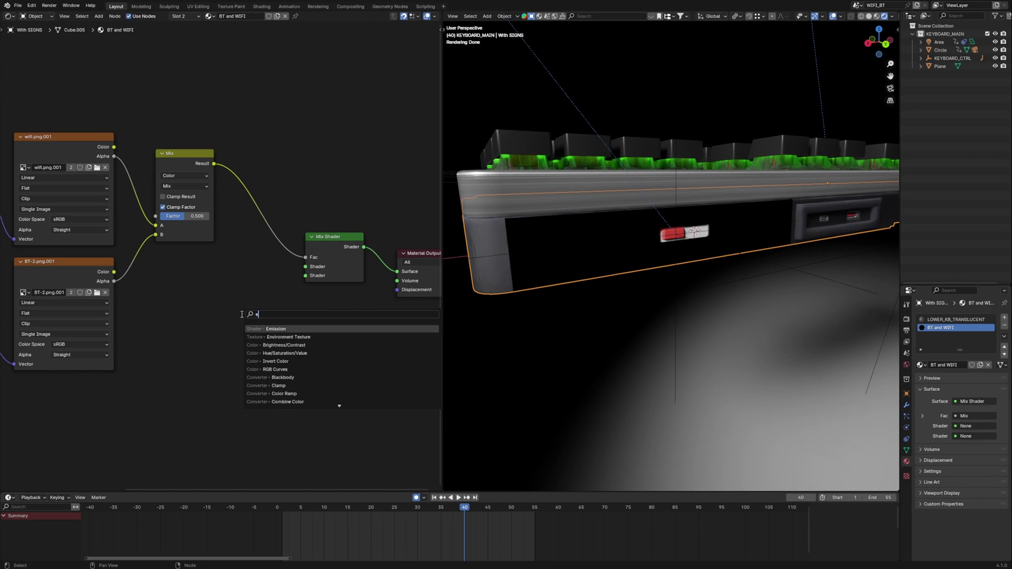
{"action": "type", "text": "miss"}
{"action": "key", "text": "Return"}
{"action": "left_click", "coordinate": [225, 287]}
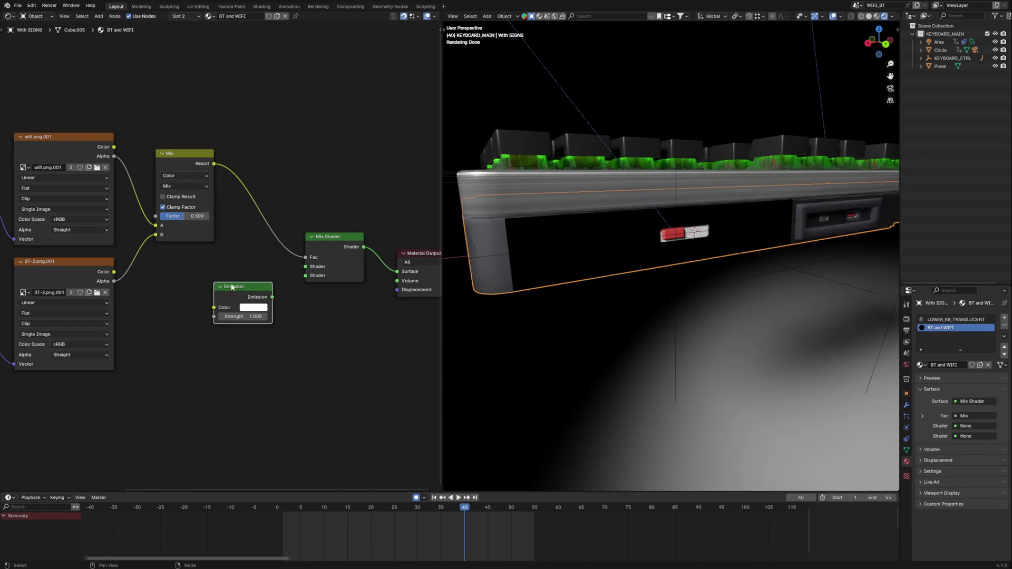
{"action": "left_click_drag", "start_coordinate": [306, 271], "coordinate": [305, 266]}
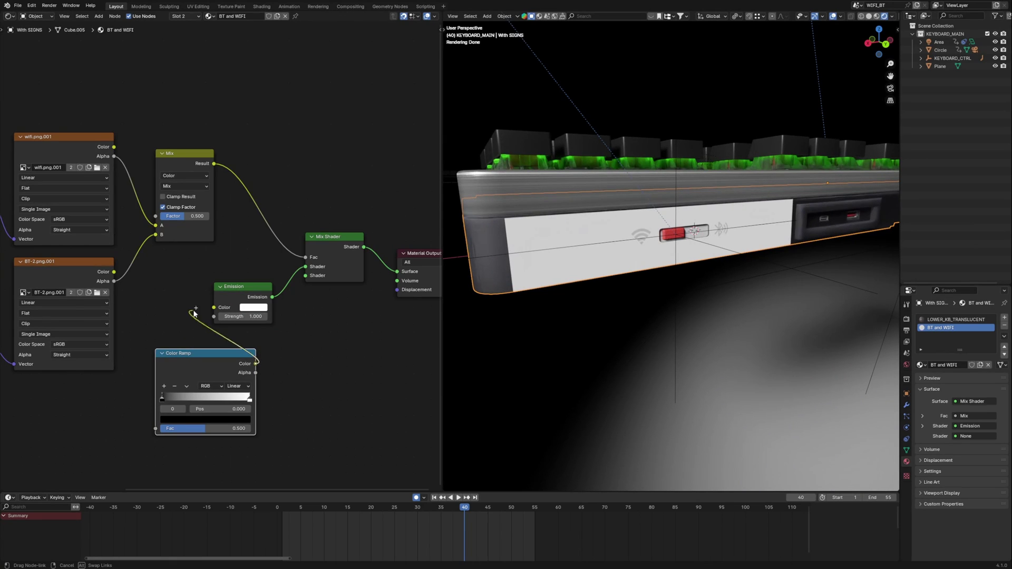
{"action": "left_click_drag", "start_coordinate": [194, 313], "coordinate": [214, 307]}
{"action": "scroll", "coordinate": [253, 302], "scroll_direction": "down", "scroll_amount": 1}
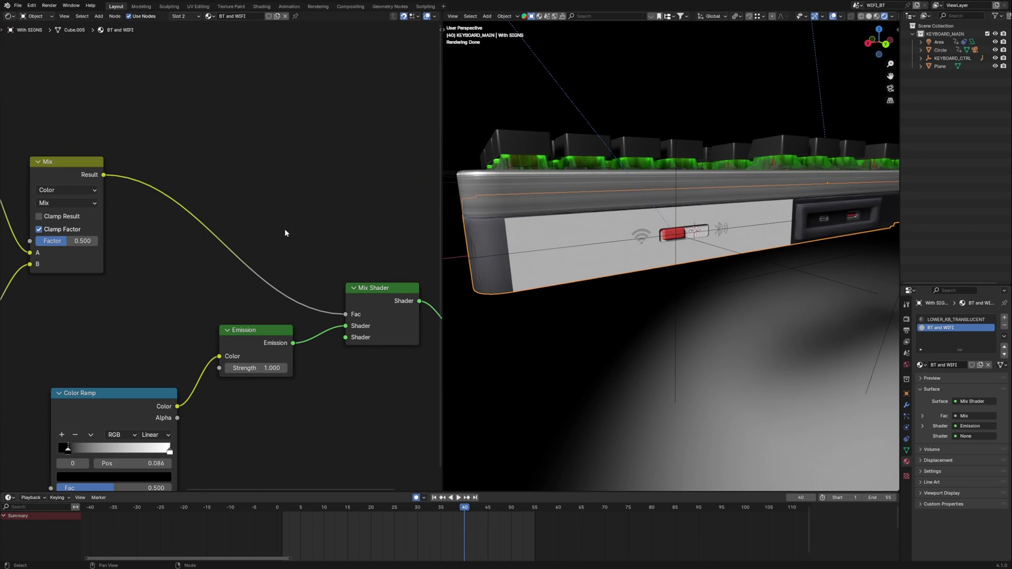
Insert an Invert Color node between the Mix node's Result and the Mix Shader's Fac input.
{"action": "key", "text": "shift+a"}
{"action": "left_click", "coordinate": [261, 190]}
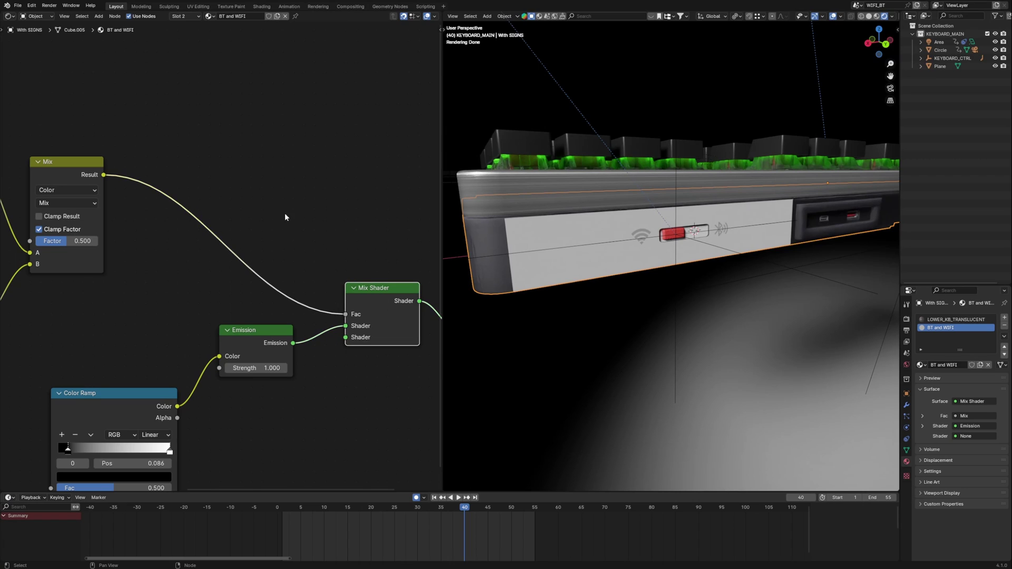
{"action": "key", "text": "shift+a"}
{"action": "type", "text": "inver"}
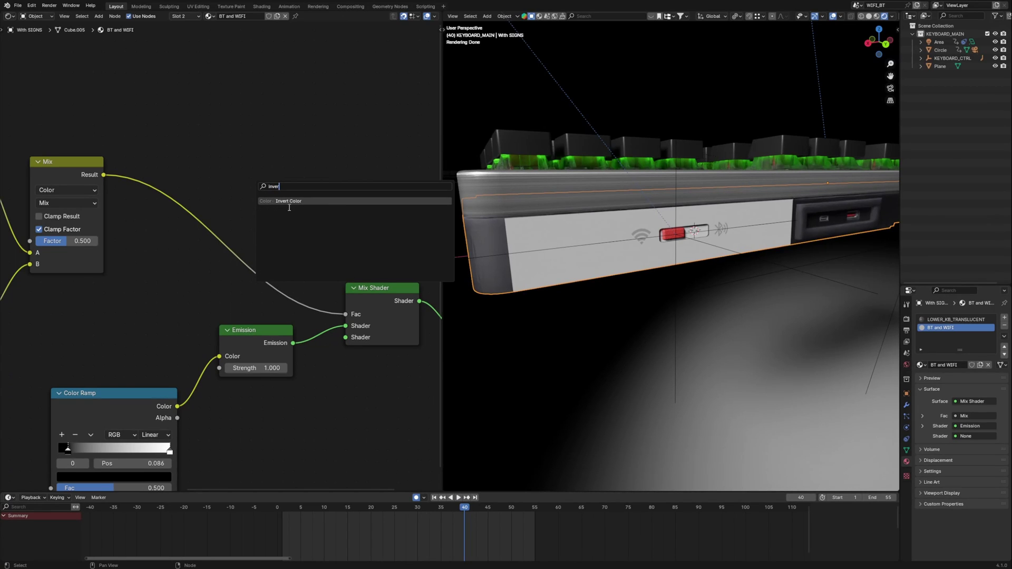
{"action": "key", "text": "Return"}
{"action": "left_click", "coordinate": [261, 199]}
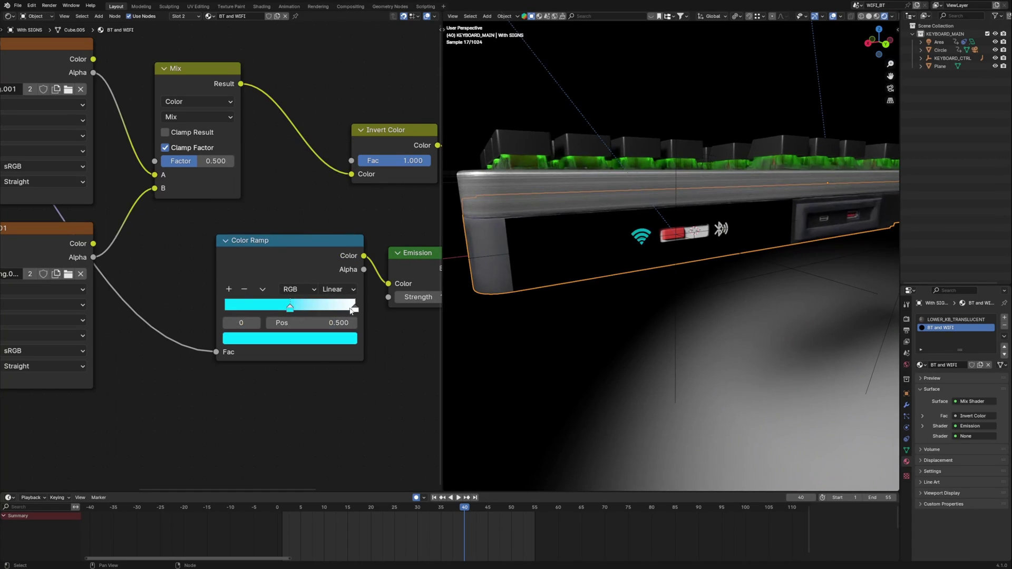
Set the end stop of the Color Ramp feeding the Emission shader to red.
{"action": "left_click", "coordinate": [355, 310]}
{"action": "left_click", "coordinate": [316, 341]}
{"action": "left_click_drag", "start_coordinate": [283, 199], "coordinate": [283, 250]}
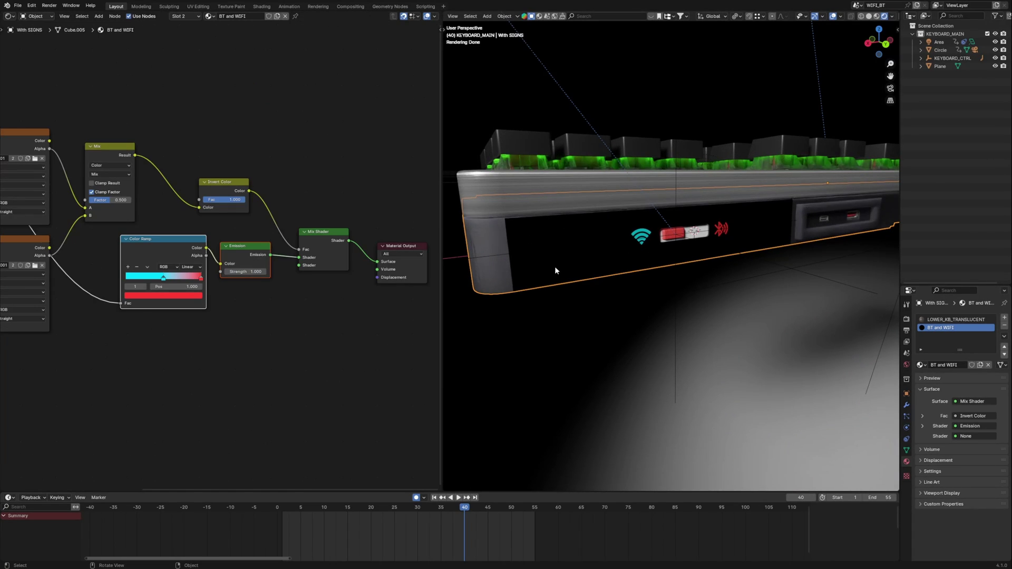
Copy the Principled BSDF from LOWER_KB_TRANSLUCENT into BT and WIFI and connect it to the Mix Shader's second Shader input.
{"action": "middle_click_drag", "start_coordinate": [551, 287], "coordinate": [703, 258]}
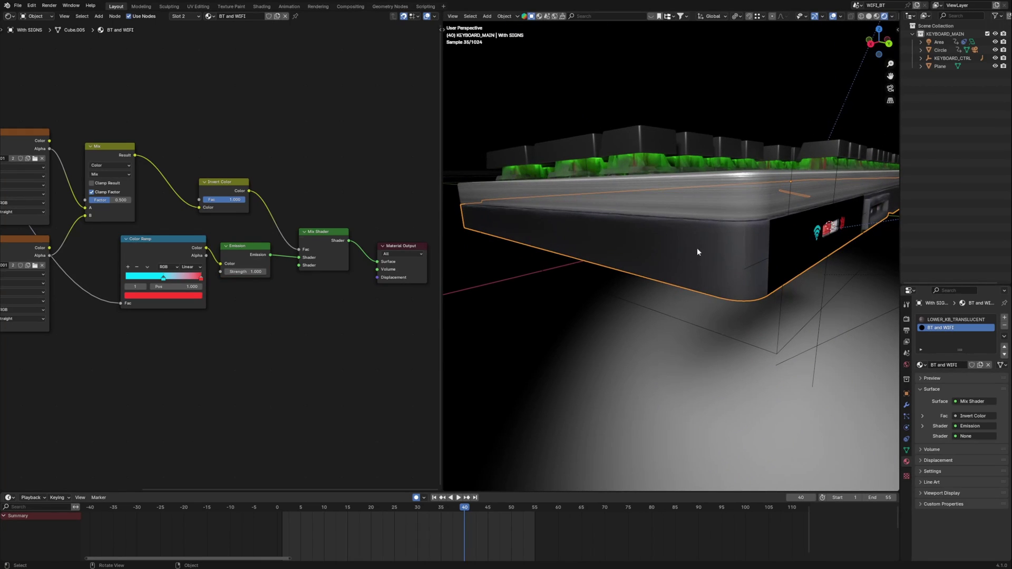
{"action": "middle_click_drag", "start_coordinate": [746, 266], "coordinate": [870, 287]}
{"action": "left_click", "coordinate": [956, 319]}
{"action": "middle_click_drag", "start_coordinate": [222, 286], "coordinate": [345, 275]}
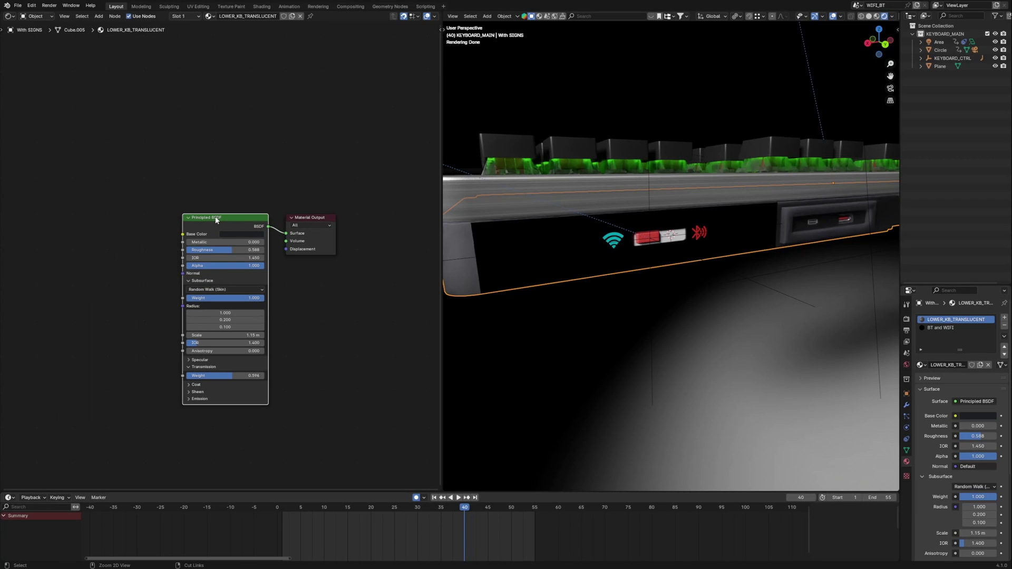
{"action": "left_click", "coordinate": [942, 328]}
{"action": "middle_click_drag", "start_coordinate": [276, 347], "coordinate": [265, 282]}
{"action": "key", "text": "ctrl+v"}
{"action": "middle_click_drag", "start_coordinate": [386, 277], "coordinate": [308, 309]}
{"action": "key", "text": "g"}
{"action": "left_click", "coordinate": [284, 296]}
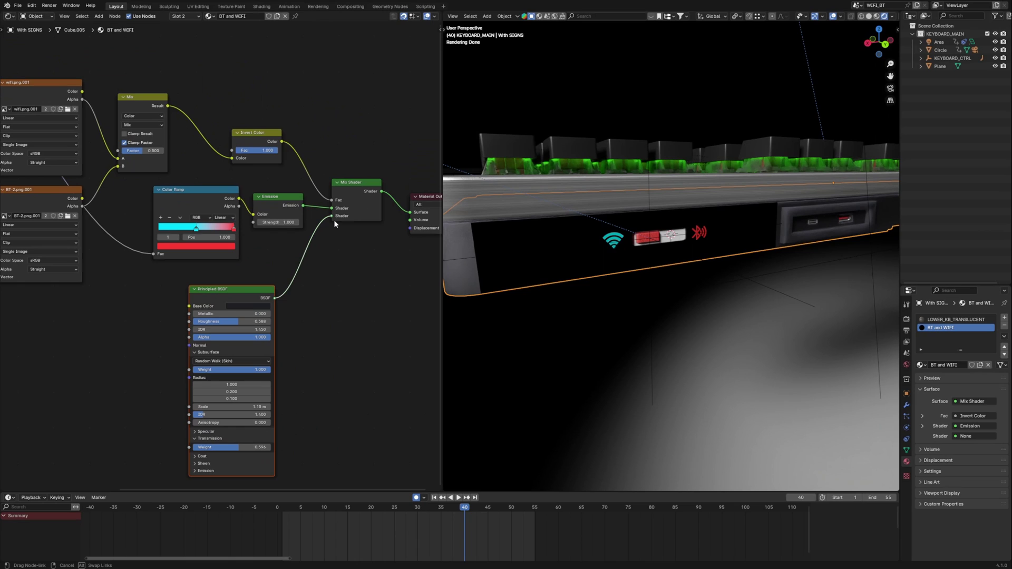
{"action": "left_click_drag", "start_coordinate": [333, 220], "coordinate": [334, 217]}
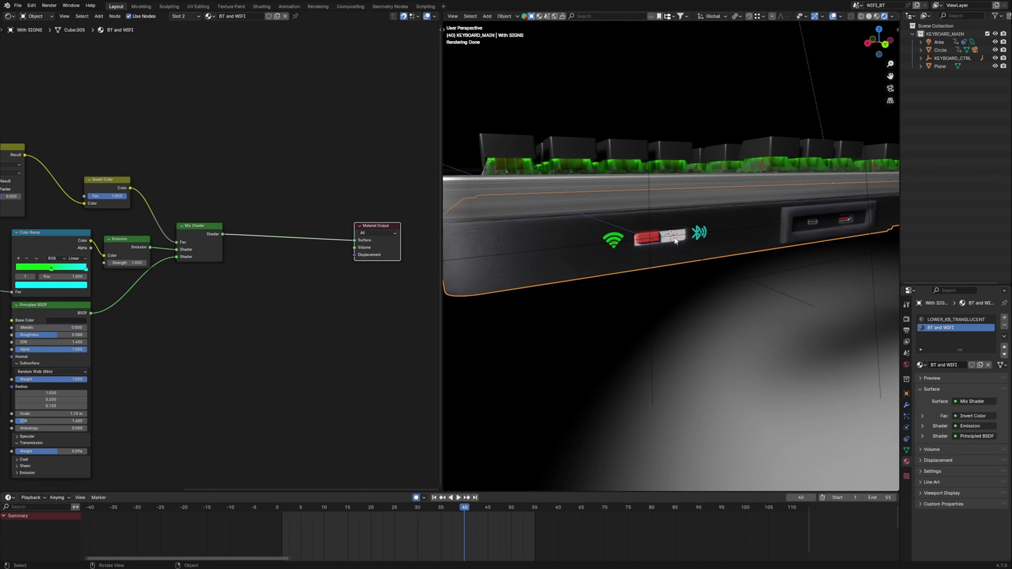
Duplicate the Mix Shader and insert the copy between the original Mix Shader and the Material Output.
{"action": "middle_click_drag", "start_coordinate": [285, 291], "coordinate": [274, 308]}
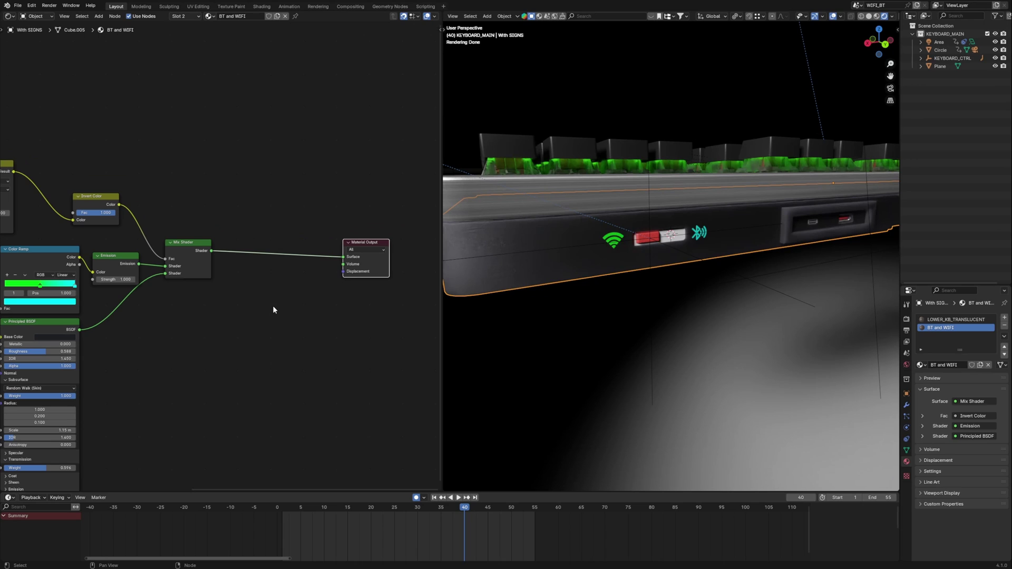
{"action": "left_click", "coordinate": [187, 251]}
{"action": "key", "text": "shift+d"}
{"action": "left_click", "coordinate": [291, 251]}
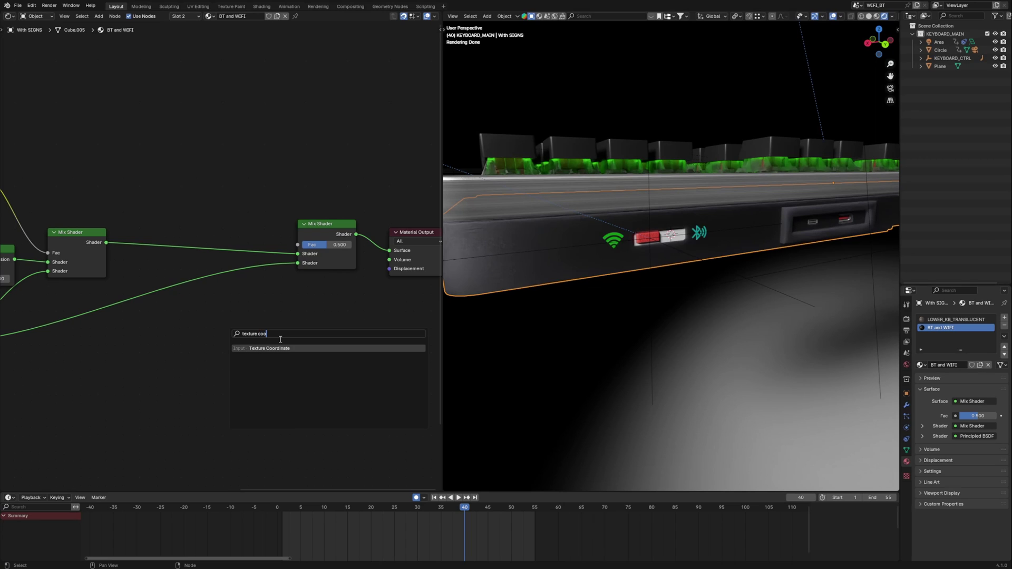
Add a Texture Coordinate node above the Mix Shaders and set its object to BT_SWITCH.
{"action": "key", "text": "Return"}
{"action": "left_click", "coordinate": [175, 173]}
{"action": "scroll", "coordinate": [221, 270], "scroll_direction": "up", "scroll_amount": 2}
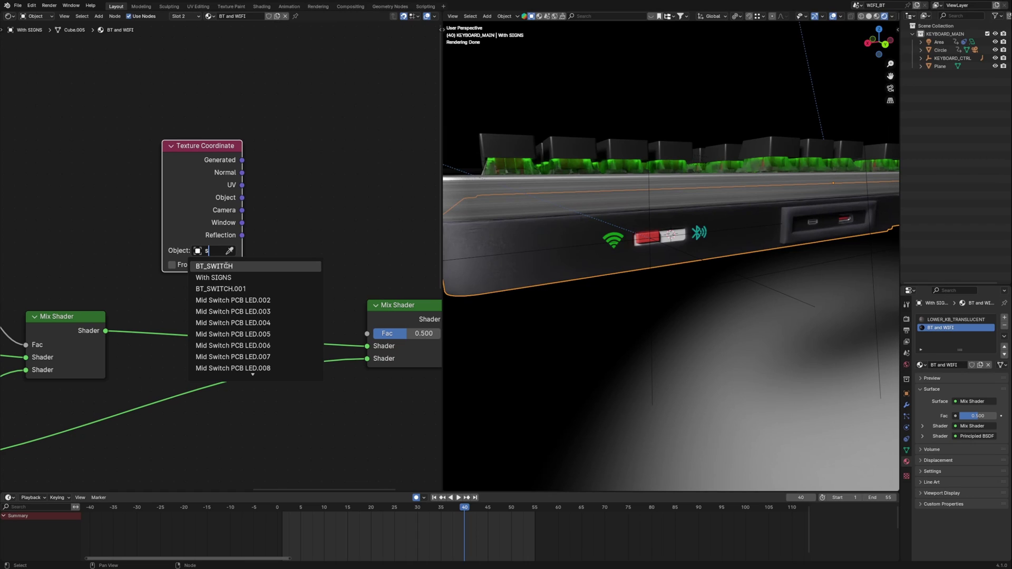
{"action": "left_click", "coordinate": [226, 265]}
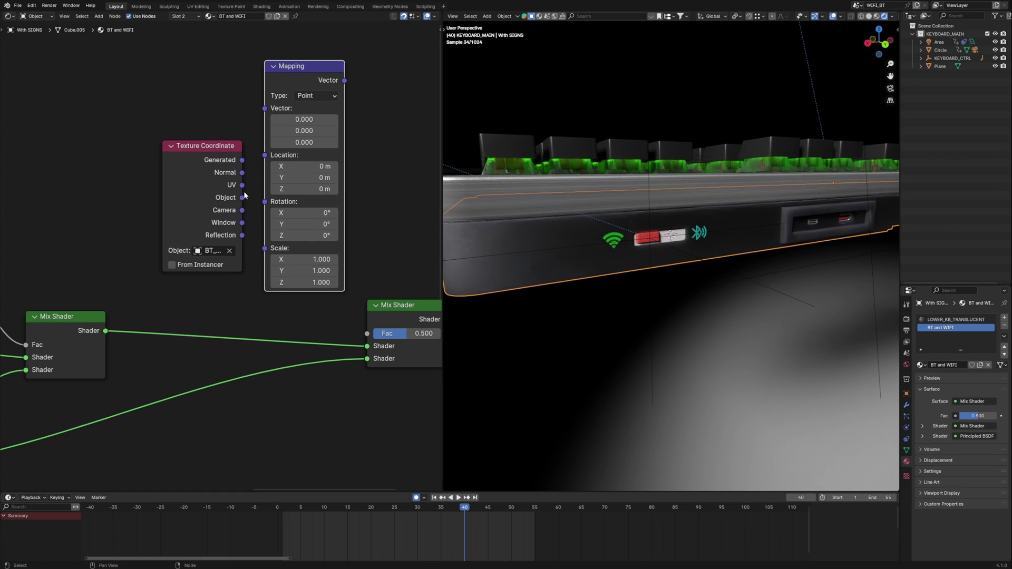
Connect the Texture Coordinate's Object output to the Mapping node's Vector input and arrange the two nodes.
{"action": "left_click_drag", "start_coordinate": [242, 197], "coordinate": [253, 177]}
{"action": "left_click_drag", "start_coordinate": [261, 114], "coordinate": [262, 111]}
{"action": "left_click_drag", "start_coordinate": [203, 150], "coordinate": [157, 116]}
{"action": "left_click_drag", "start_coordinate": [282, 76], "coordinate": [264, 103]}
{"action": "left_click", "coordinate": [369, 152]}
{"action": "middle_click_drag", "start_coordinate": [379, 155], "coordinate": [263, 181]}
Add a Separate XYZ and a Color Ramp node after the Mapping node and link them into the chain.
{"action": "key", "text": "shift+a"}
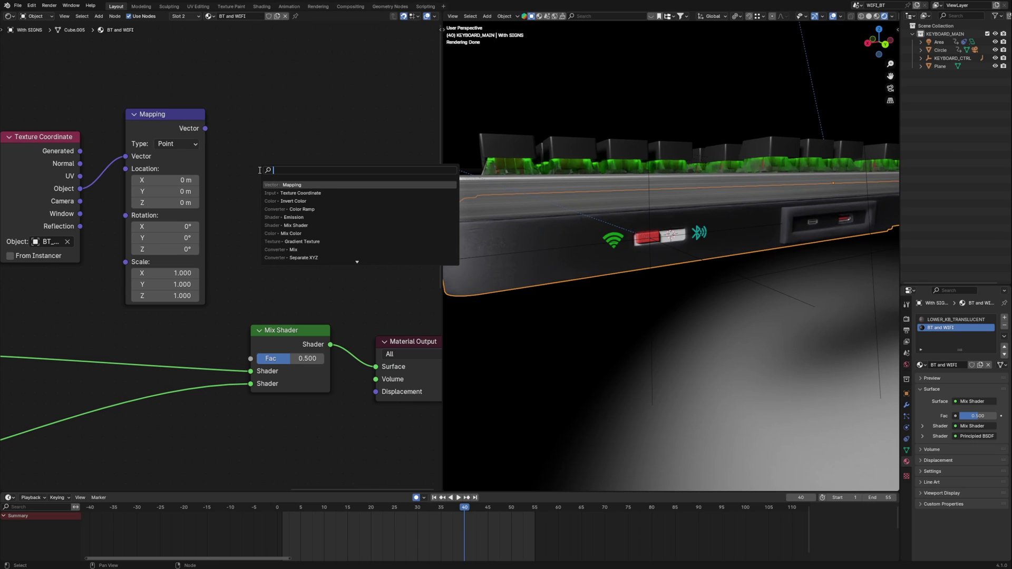
{"action": "key", "text": "Return"}
{"action": "left_click", "coordinate": [232, 149]}
{"action": "key", "text": "shift+a"}
{"action": "type", "text": "color"}
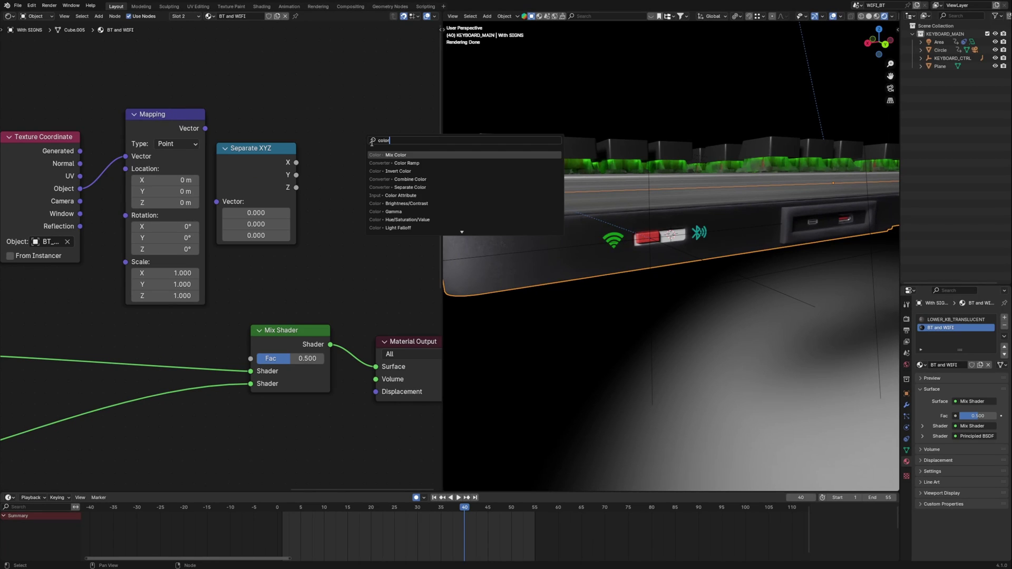
{"action": "left_click", "coordinate": [395, 162]}
{"action": "left_click", "coordinate": [326, 141]}
{"action": "middle_click_drag", "start_coordinate": [328, 140], "coordinate": [232, 127]}
{"action": "left_click_drag", "start_coordinate": [110, 115], "coordinate": [113, 119]}
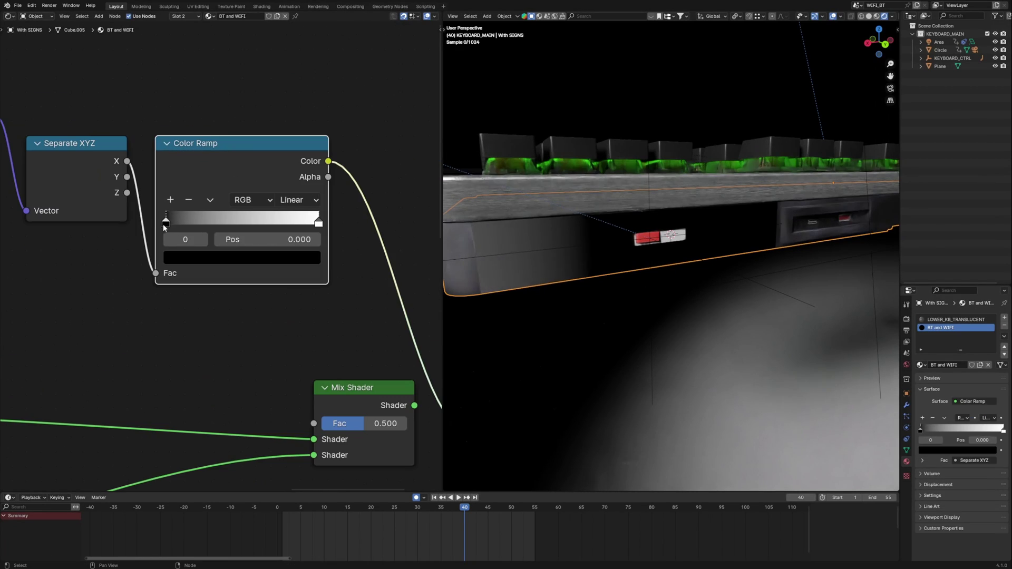
Add a stop to the switch mask's Color Ramp and set the Mapping node's X scale to 20.350.
{"action": "mouse_move", "coordinate": [316, 223]}
{"action": "left_mouse_down"}
{"action": "mouse_move", "coordinate": [179, 224]}
{"action": "mouse_move", "coordinate": [321, 224]}
{"action": "left_mouse_up"}
{"action": "left_click", "coordinate": [169, 199]}
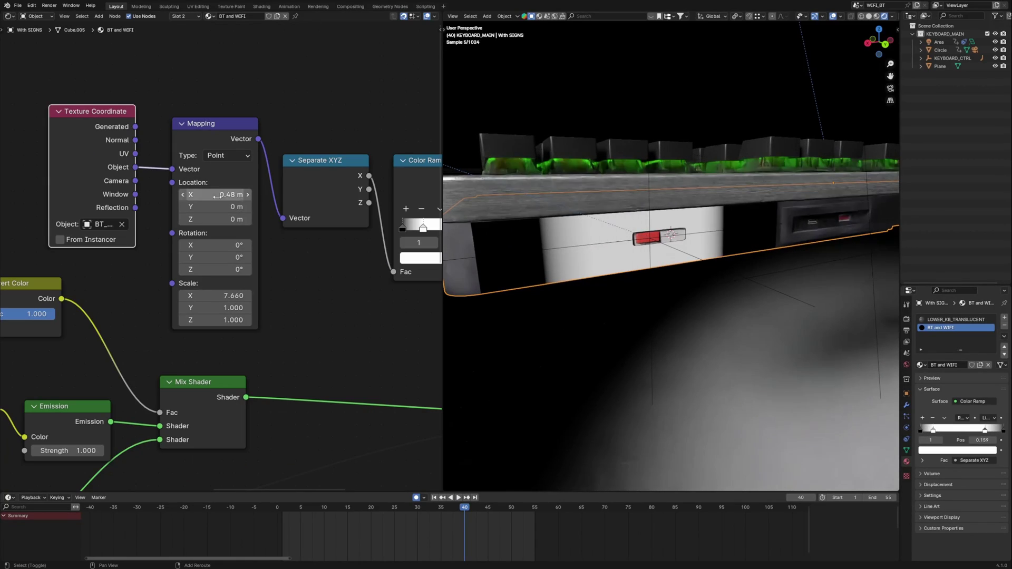
{"action": "left_click_drag", "start_coordinate": [211, 296], "coordinate": [264, 295]}
{"action": "scroll", "coordinate": [334, 348], "scroll_direction": "down", "scroll_amount": 3}
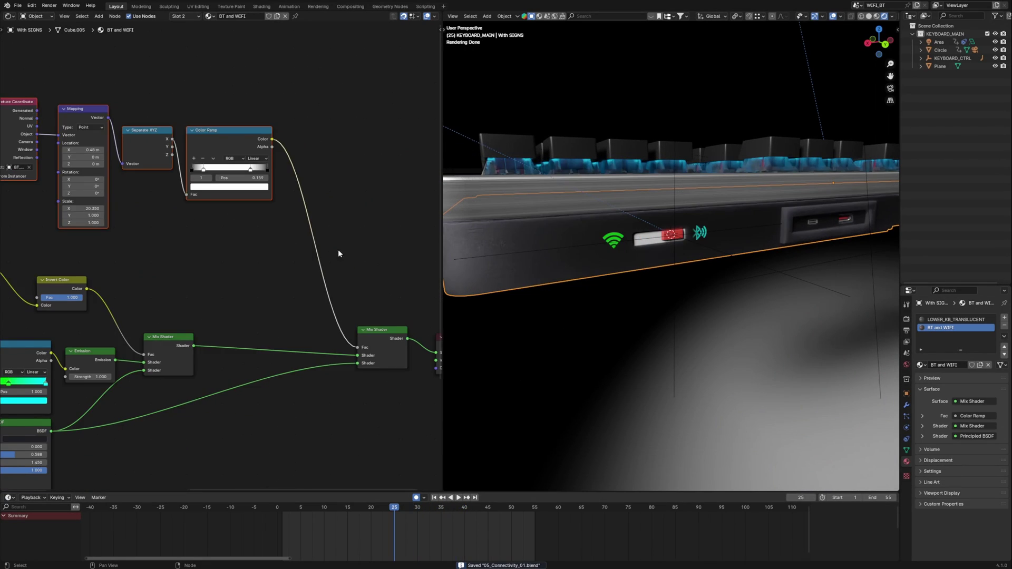
Duplicate the Invert Color node and place it between the mask's Color Ramp and the final Mix Shader.
{"action": "middle_click_drag", "start_coordinate": [338, 251], "coordinate": [317, 256]}
{"action": "left_click", "coordinate": [41, 284]}
{"action": "key", "text": "shift+d"}
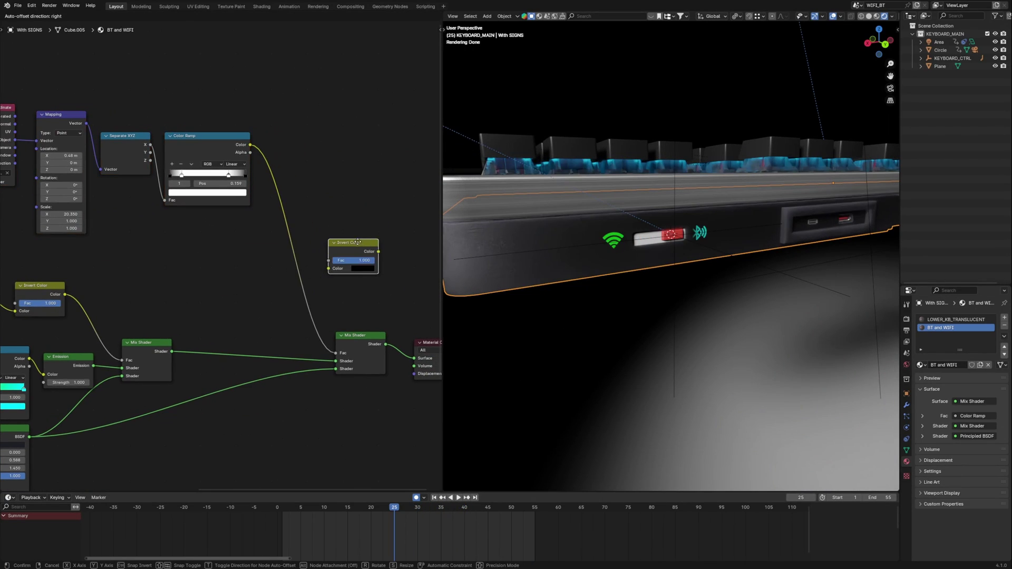
{"action": "left_click", "coordinate": [299, 227]}
{"action": "scroll", "coordinate": [299, 226], "scroll_direction": "up", "scroll_amount": 2}
{"action": "middle_click_drag", "start_coordinate": [239, 209], "coordinate": [244, 237]}
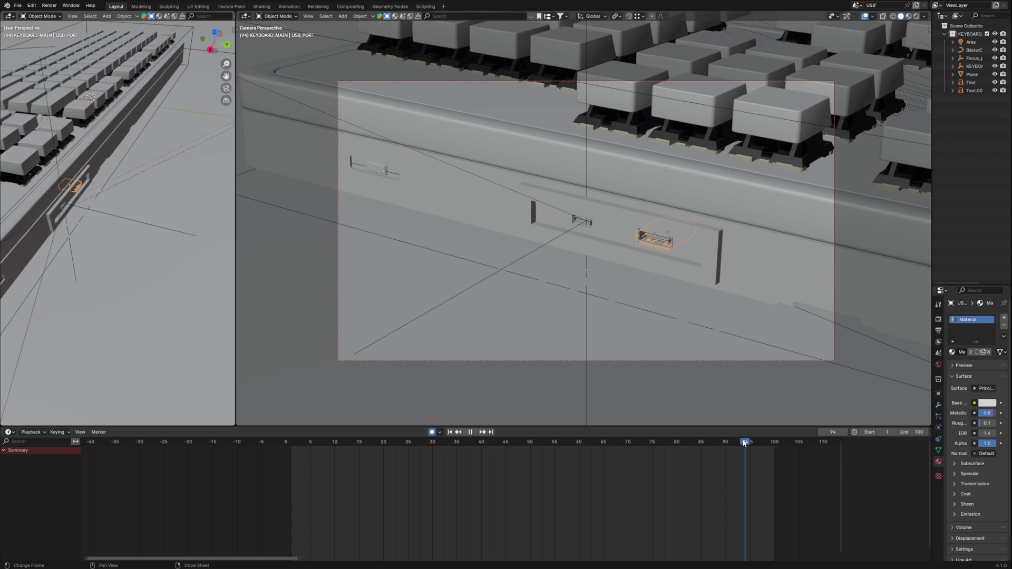
Scrub and play the USB port scene to review the camera move and TYPE-C text animation.
{"action": "left_click_drag", "start_coordinate": [744, 443], "coordinate": [637, 446]}
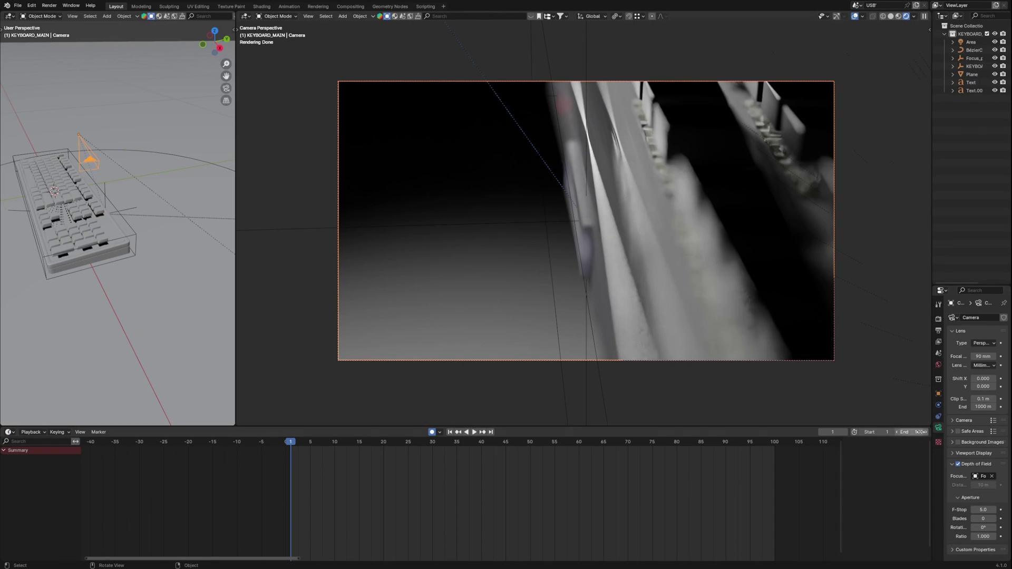
{"action": "left_click_drag", "start_coordinate": [393, 449], "coordinate": [682, 476]}
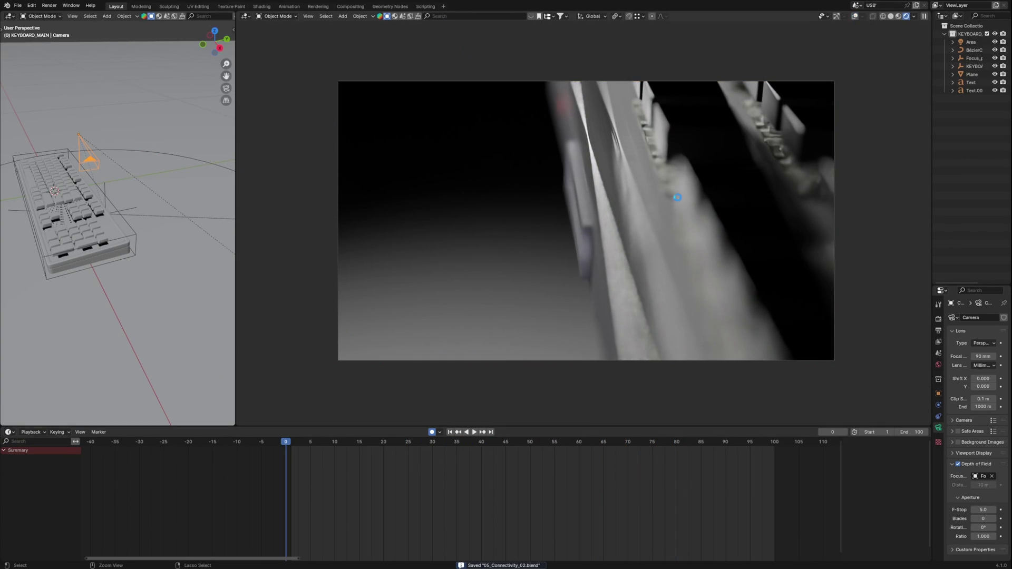
{"action": "key", "text": "space"}
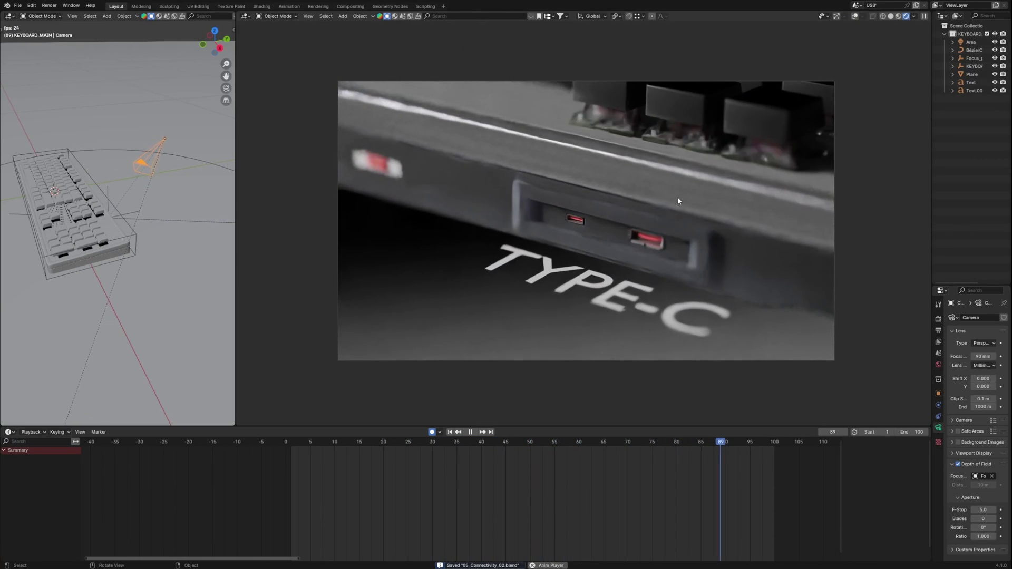
{"action": "key", "text": "space"}
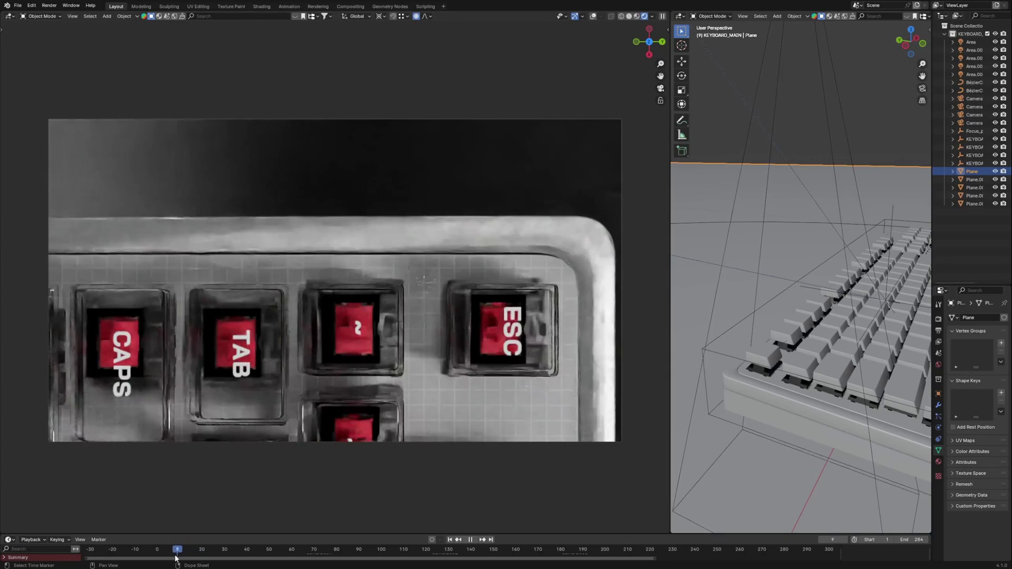
Scrub the color options scene between frames 3 and 83 to review the keyboard close-ups.
{"action": "left_click_drag", "start_coordinate": [175, 555], "coordinate": [164, 555]}
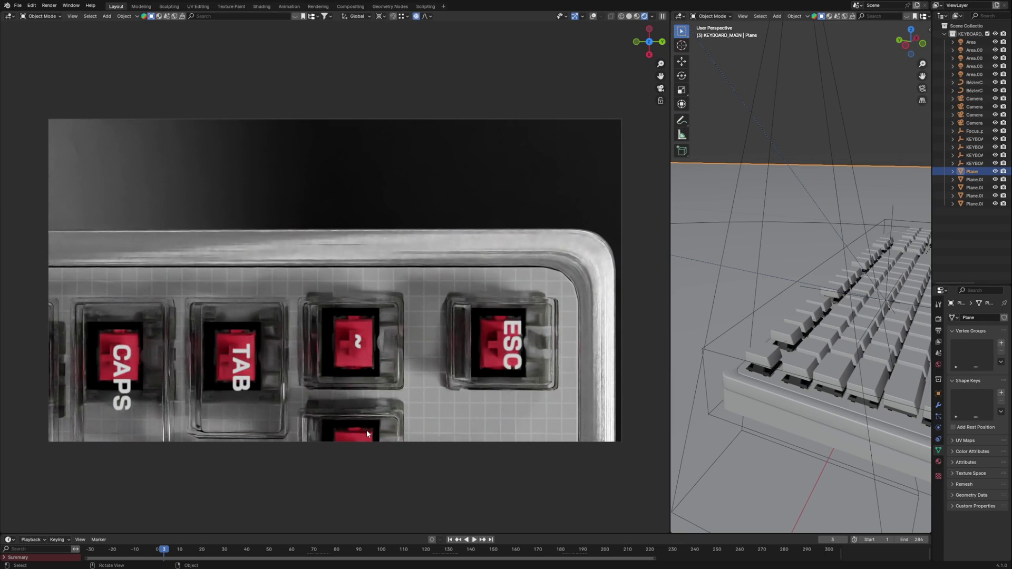
{"action": "left_click_drag", "start_coordinate": [250, 551], "coordinate": [164, 555]}
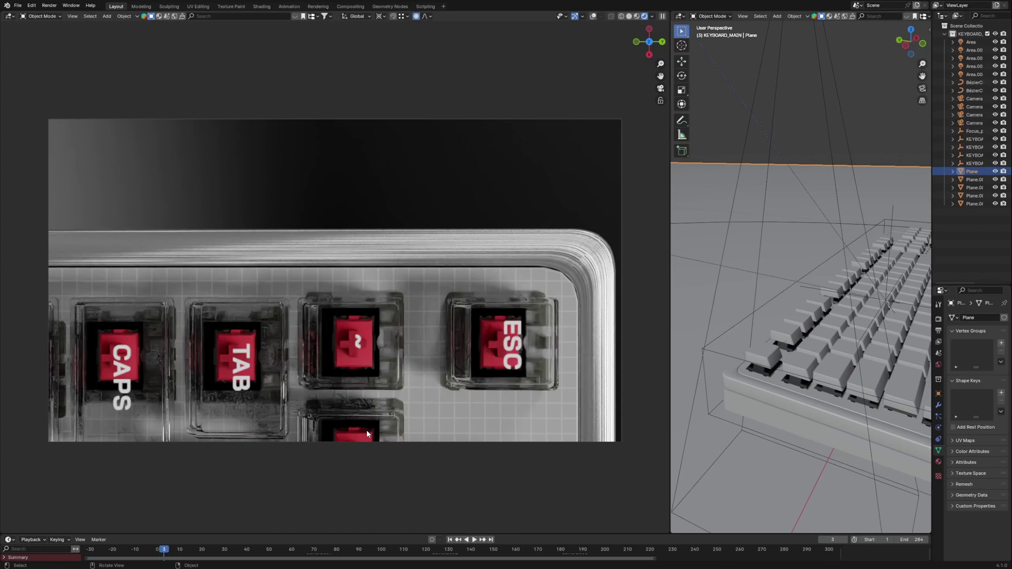
{"action": "left_click_drag", "start_coordinate": [302, 549], "coordinate": [343, 550]}
{"action": "scroll", "coordinate": [816, 400], "scroll_direction": "down", "scroll_amount": 8}
{"action": "middle_click_drag", "start_coordinate": [760, 425], "coordinate": [906, 332]}
{"action": "left_click_drag", "start_coordinate": [354, 549], "coordinate": [408, 549]}
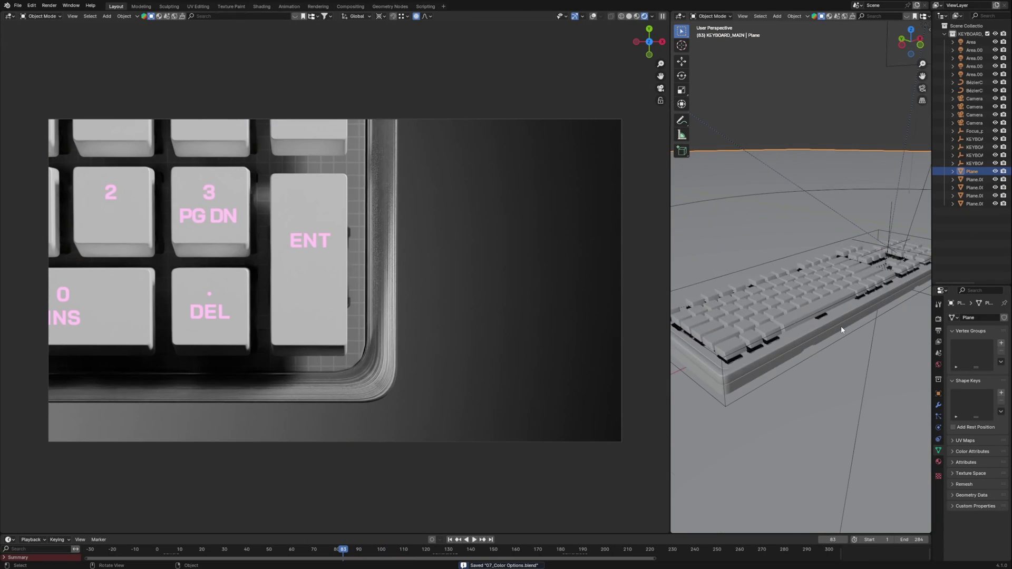
Inspect the keyboard and camera layout of the color options scene and select the inverted upper keyboard's control empty.
{"action": "scroll", "coordinate": [839, 326], "scroll_direction": "down", "scroll_amount": 4}
{"action": "middle_click_drag", "start_coordinate": [868, 312], "coordinate": [832, 325]}
{"action": "middle_click_drag", "start_coordinate": [728, 363], "coordinate": [817, 334], "text": "shift"}
{"action": "scroll", "coordinate": [824, 334], "scroll_direction": "up", "scroll_amount": 4}
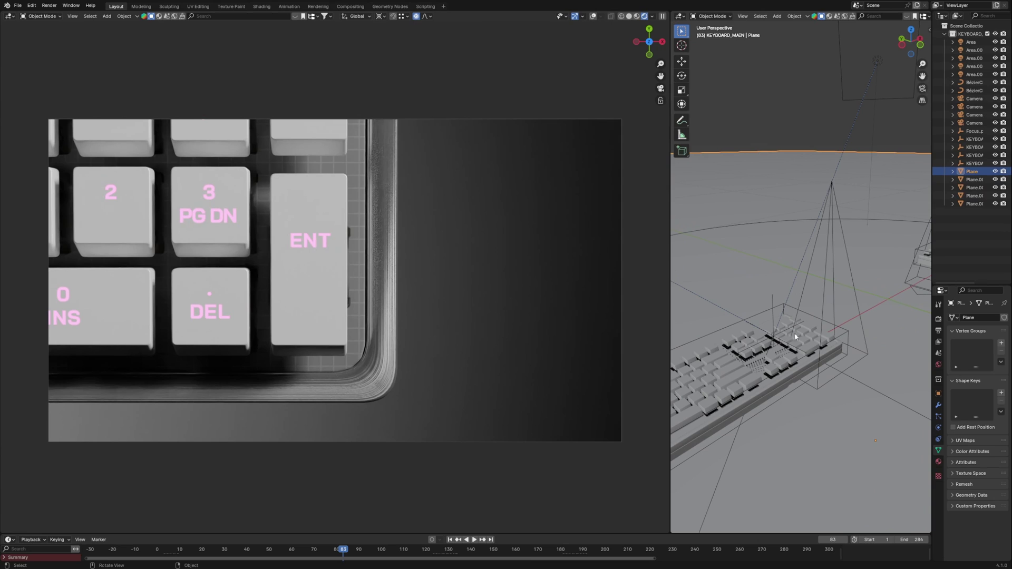
{"action": "middle_click_drag", "start_coordinate": [840, 342], "coordinate": [822, 345]}
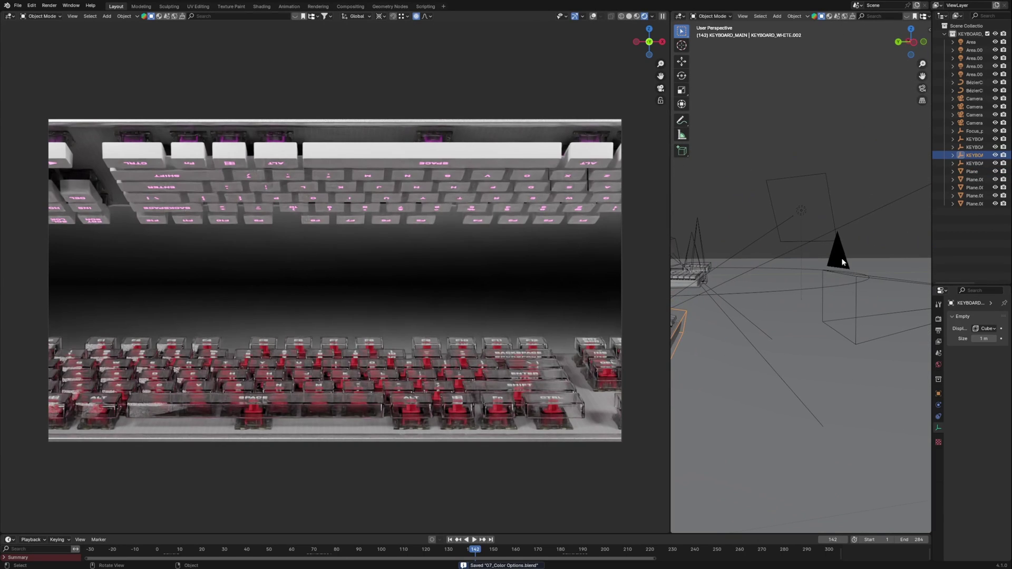
{"action": "left_click", "coordinate": [841, 262]}
{"action": "scroll", "coordinate": [793, 316], "scroll_direction": "up", "scroll_amount": 4}
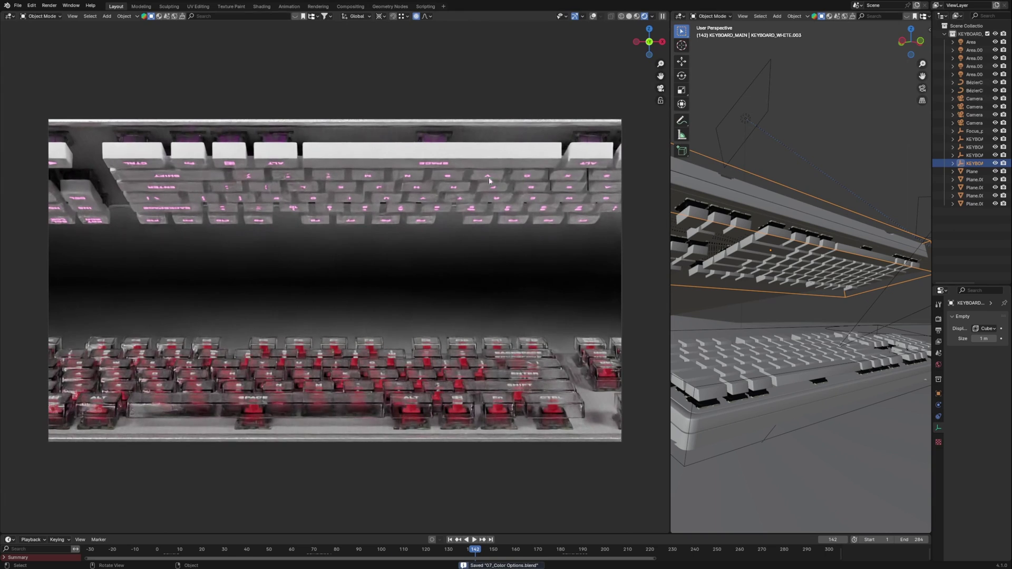
Hide the two backdrop planes behind the facing keyboards to compare the render, restore them and save the file.
{"action": "mouse_move", "coordinate": [722, 337]}
{"action": "middle_mouse_down"}
{"action": "mouse_move", "coordinate": [766, 334]}
{"action": "mouse_move", "coordinate": [726, 337]}
{"action": "middle_mouse_up"}
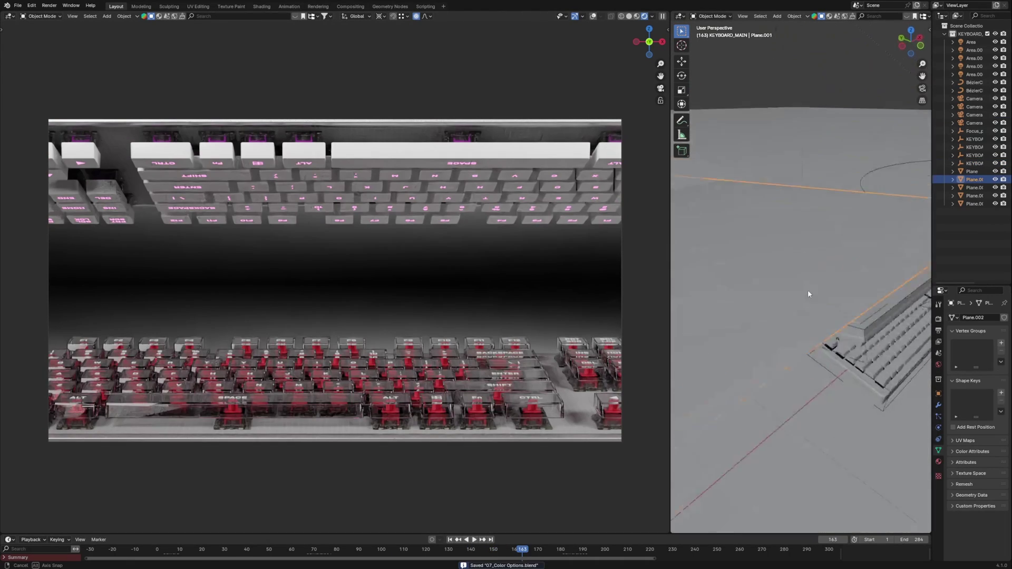
{"action": "scroll", "coordinate": [801, 274], "scroll_direction": "down", "scroll_amount": 3}
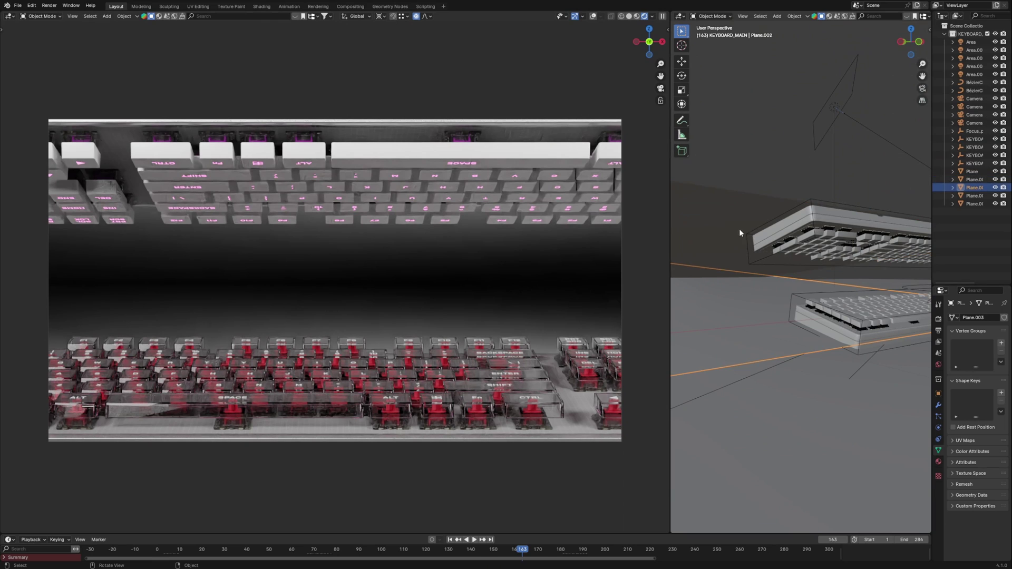
{"action": "left_click", "coordinate": [723, 252], "text": "shift"}
{"action": "key", "text": "h"}
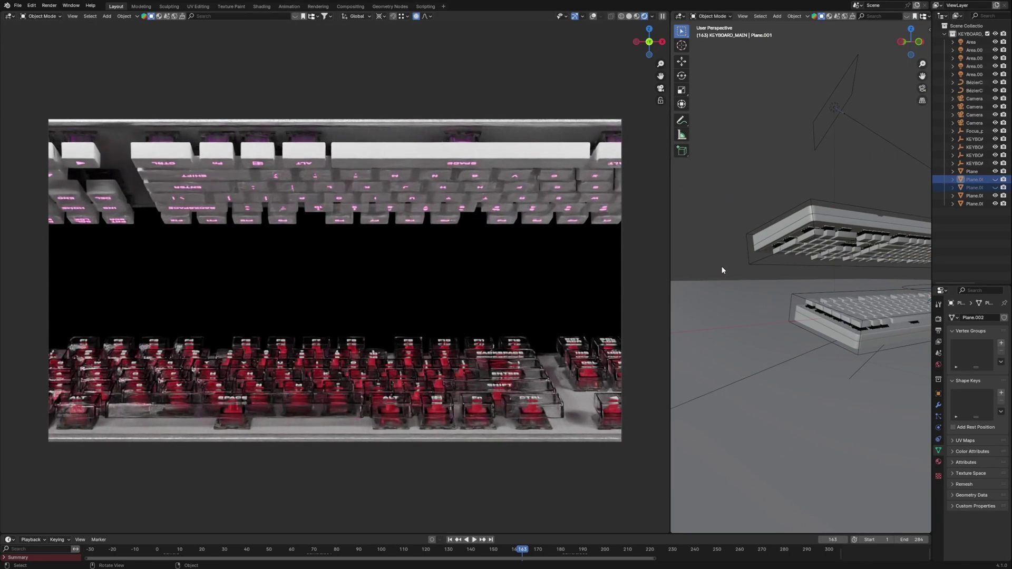
{"action": "key", "text": "alt+h"}
{"action": "key", "text": "ctrl+s"}
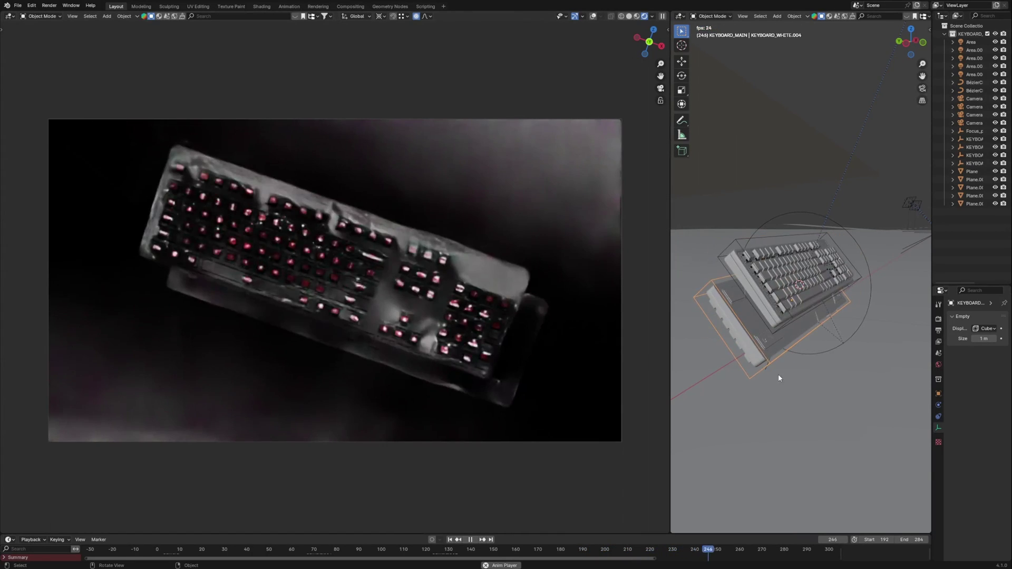
Play the scene that starts at frame 192 and inspect its two keyboards, backdrop plane and camera placement.
{"action": "middle_click_drag", "start_coordinate": [838, 369], "coordinate": [742, 326]}
{"action": "left_click", "coordinate": [764, 310]}
{"action": "key", "text": "space"}
{"action": "left_click", "coordinate": [819, 338]}
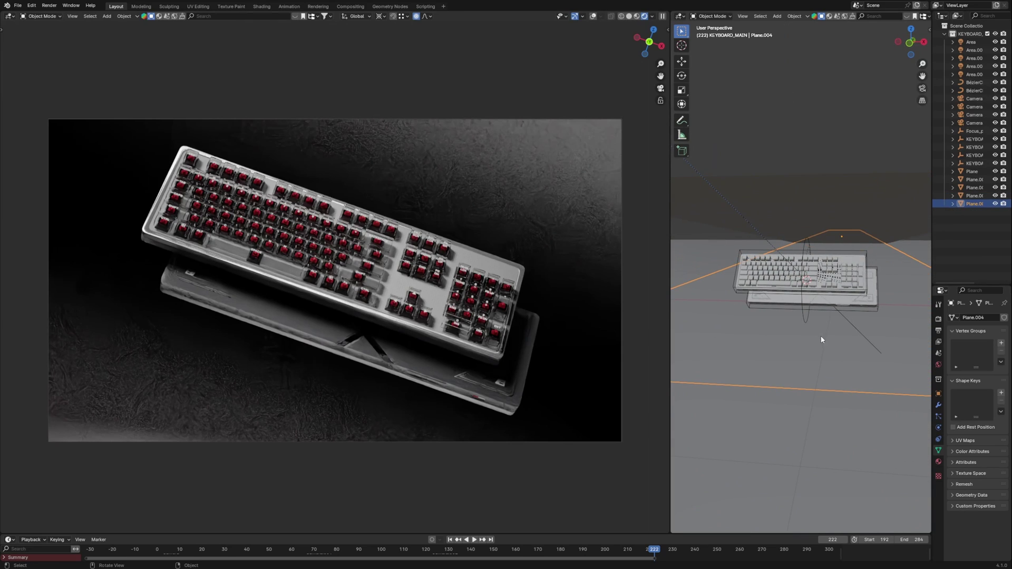
{"action": "scroll", "coordinate": [776, 315], "scroll_direction": "down", "scroll_amount": 5}
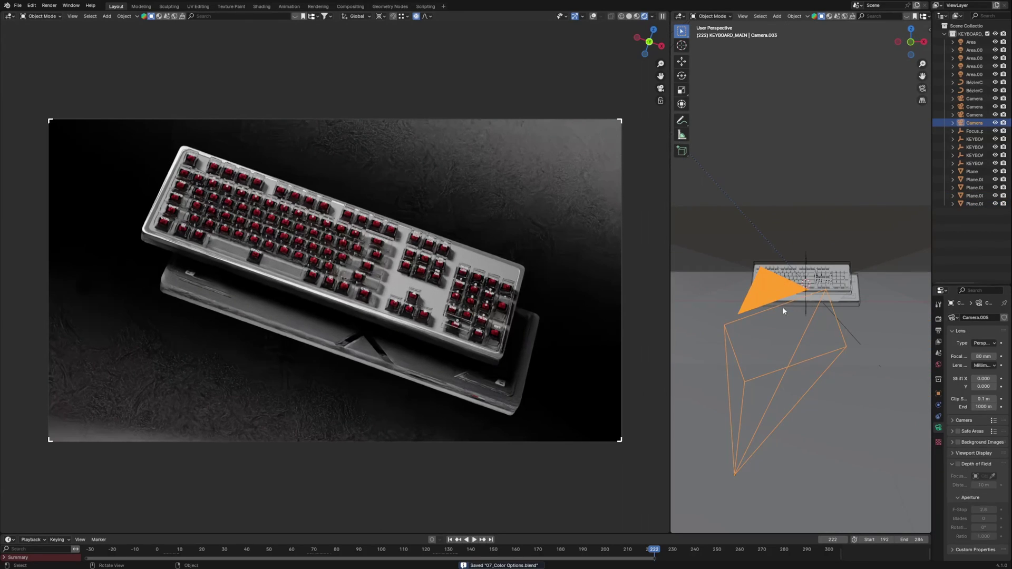
{"action": "middle_click_drag", "start_coordinate": [783, 311], "coordinate": [787, 311]}
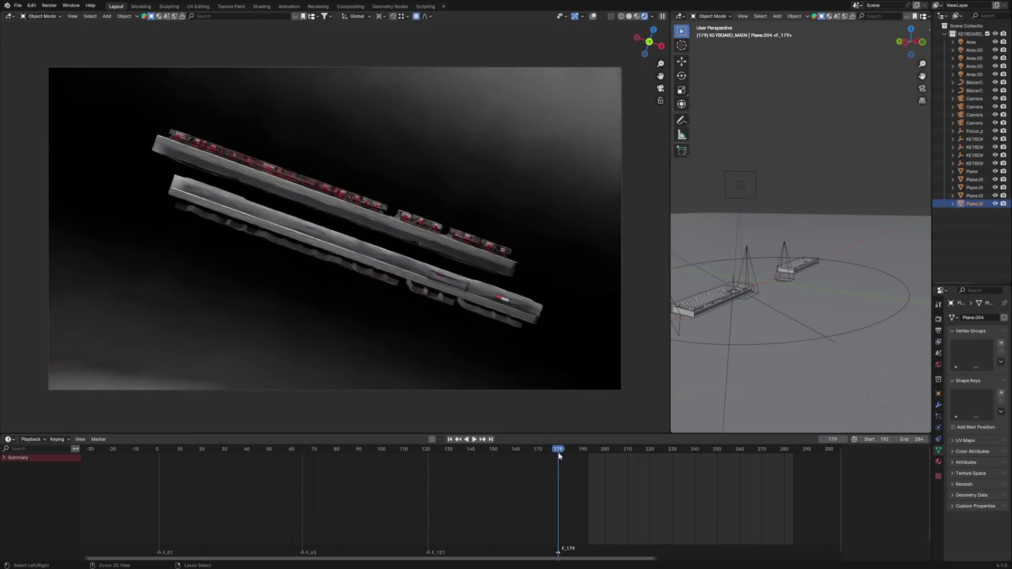
Save the file, go to frame 1 and bind the first camera to the F_01 timeline marker.
{"action": "key", "text": "ctrl+s"}
{"action": "key", "text": "space"}
{"action": "left_click_drag", "start_coordinate": [552, 451], "coordinate": [158, 482]}
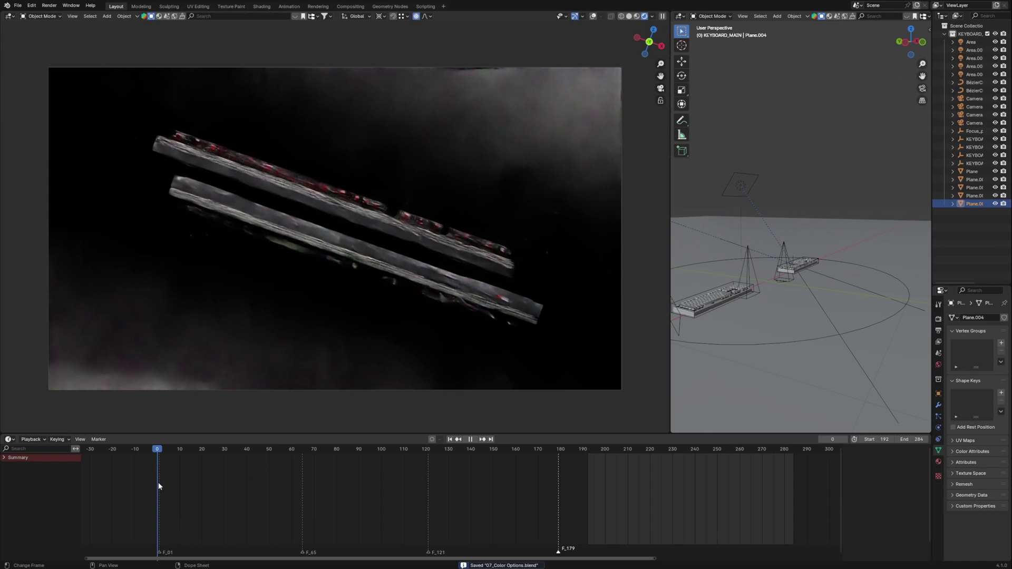
{"action": "left_click", "coordinate": [160, 449]}
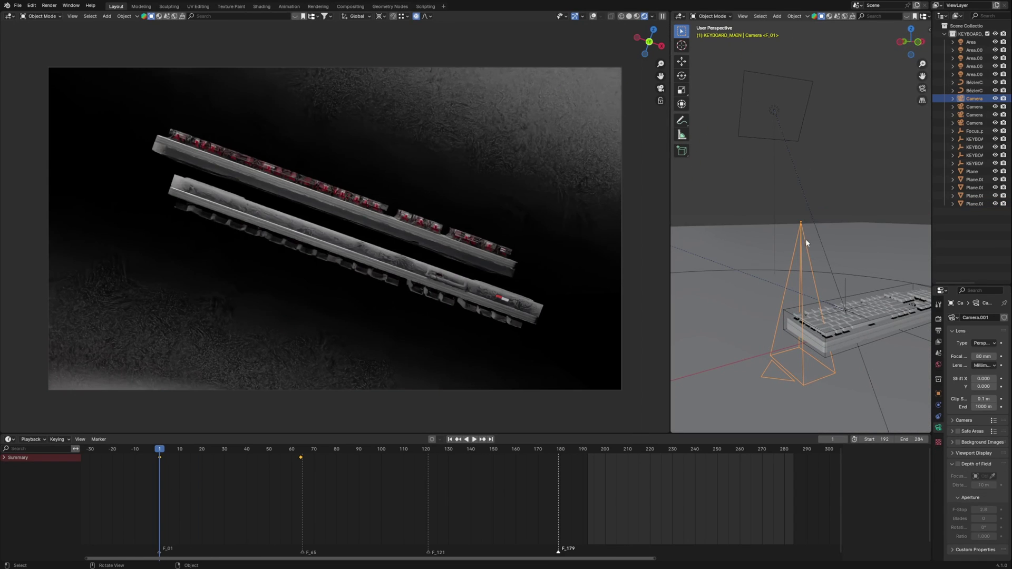
{"action": "left_click", "coordinate": [178, 539]}
{"action": "key", "text": "ctrl+b"}
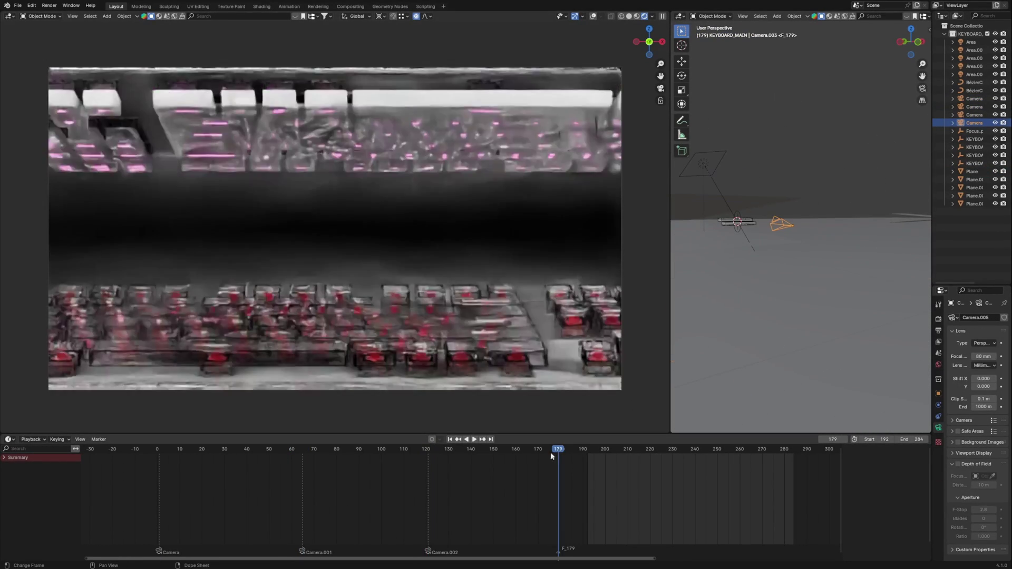
Scrub and play the timeline across the markers at frames 1, 65 and 121 to review the camera switches.
{"action": "left_click", "coordinate": [162, 450]}
{"action": "left_click_drag", "start_coordinate": [159, 451], "coordinate": [302, 468]}
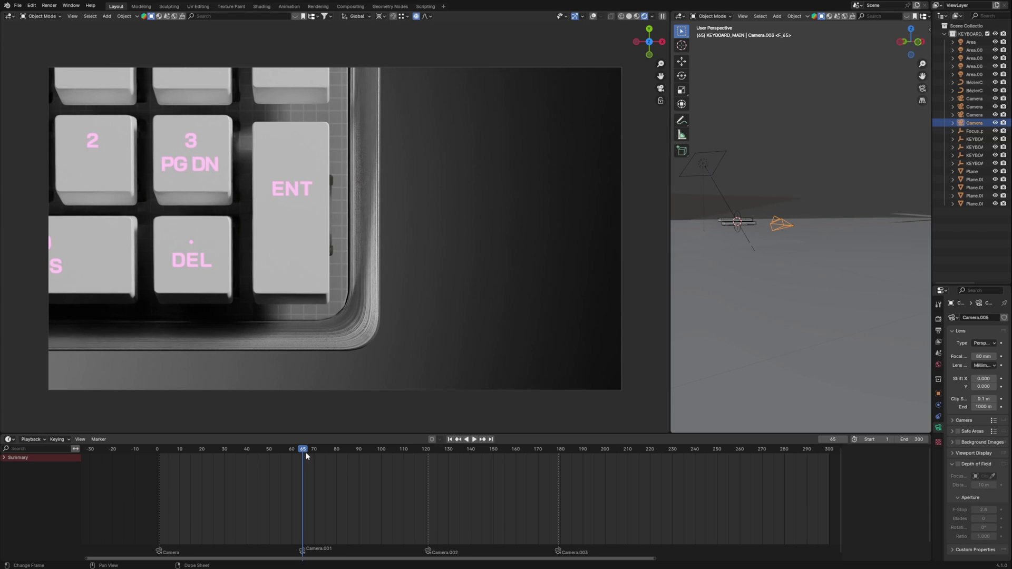
{"action": "key", "text": "space"}
{"action": "left_click_drag", "start_coordinate": [247, 452], "coordinate": [419, 469]}
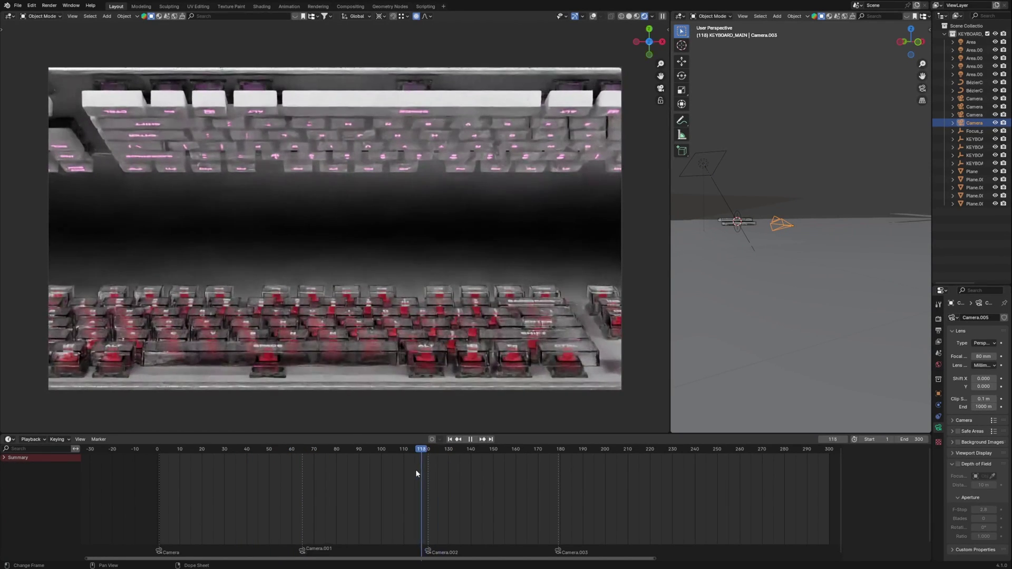